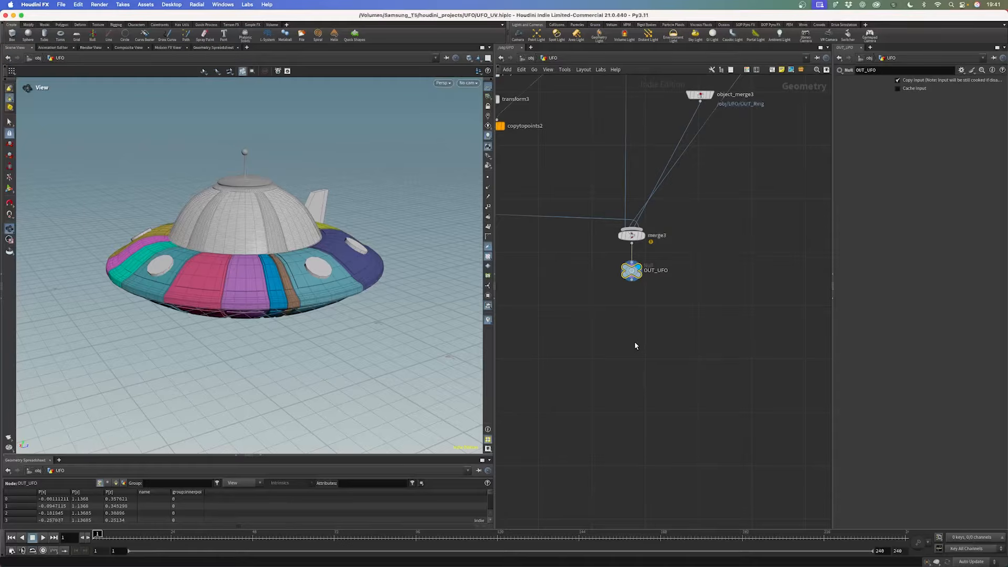
- Add a UV Texture node after the OUT_UFO null and display its result
key("Tab")
type("uv tex")
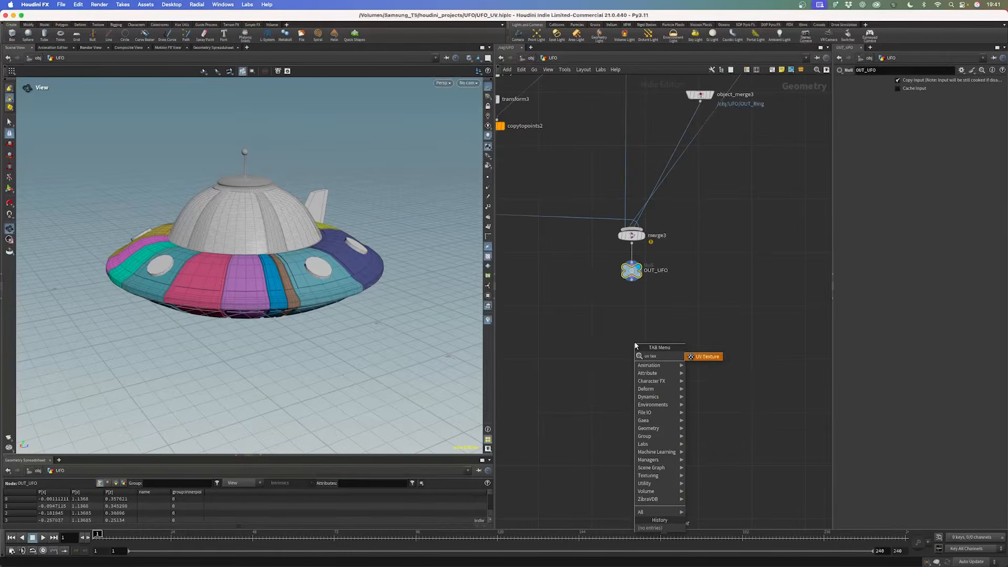
key("Return")
left_click(634, 336)
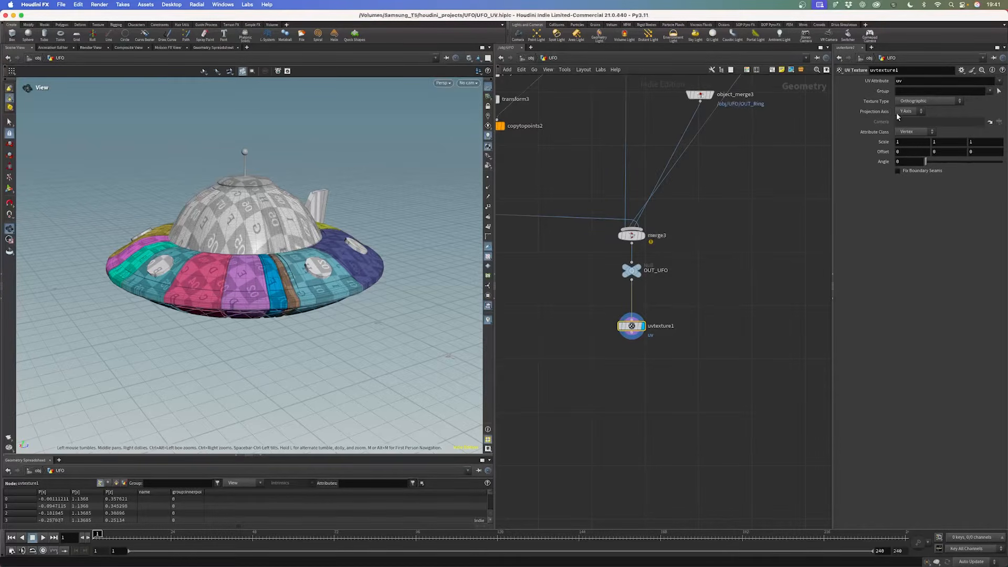
- Examine the Y-axis UV projection on the UFO body and fin in the perspective and UV views
left_click_drag(251, 266, 258, 243)
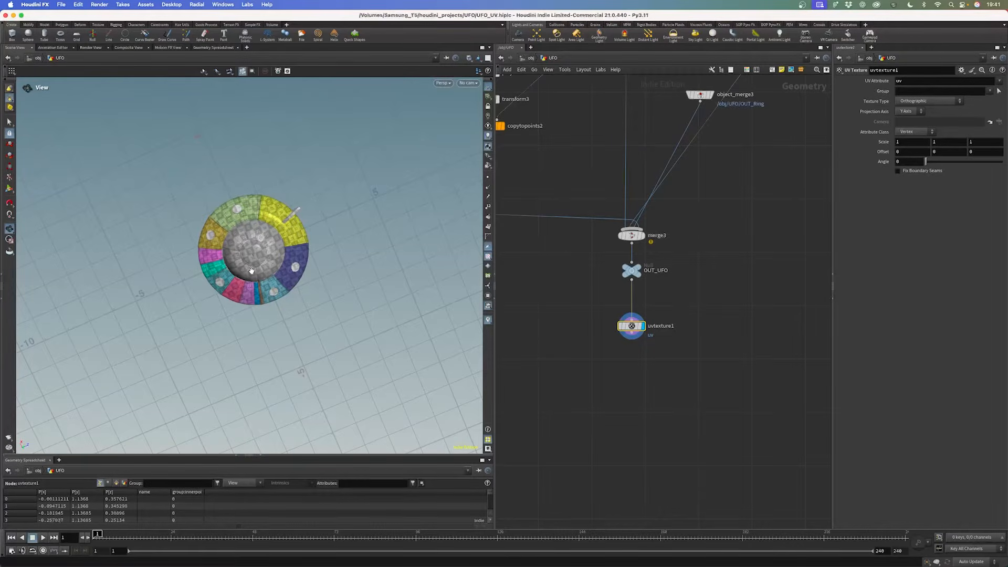
scroll(252, 271, "up", 5)
left_click_drag(252, 270, 300, 278)
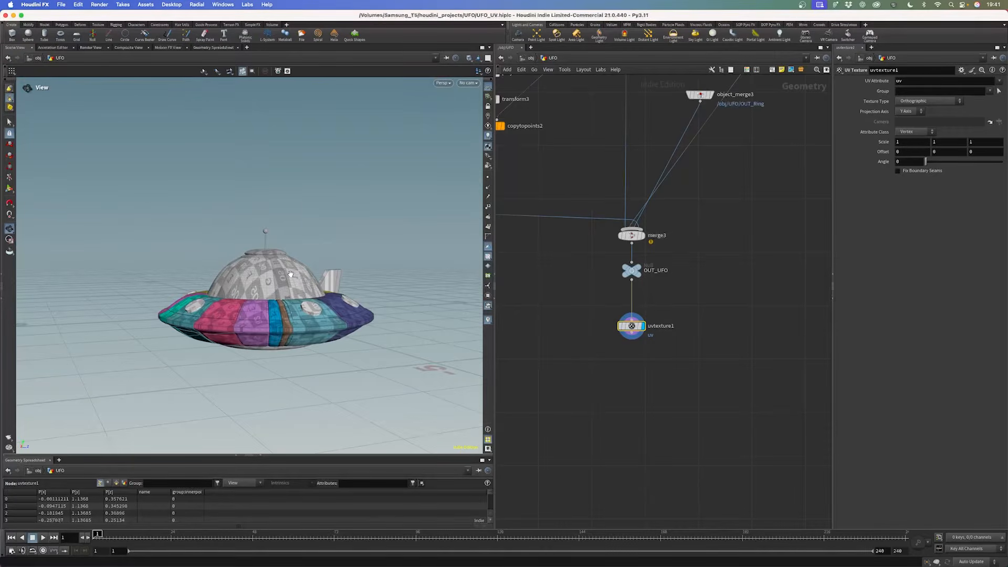
key("space+5")
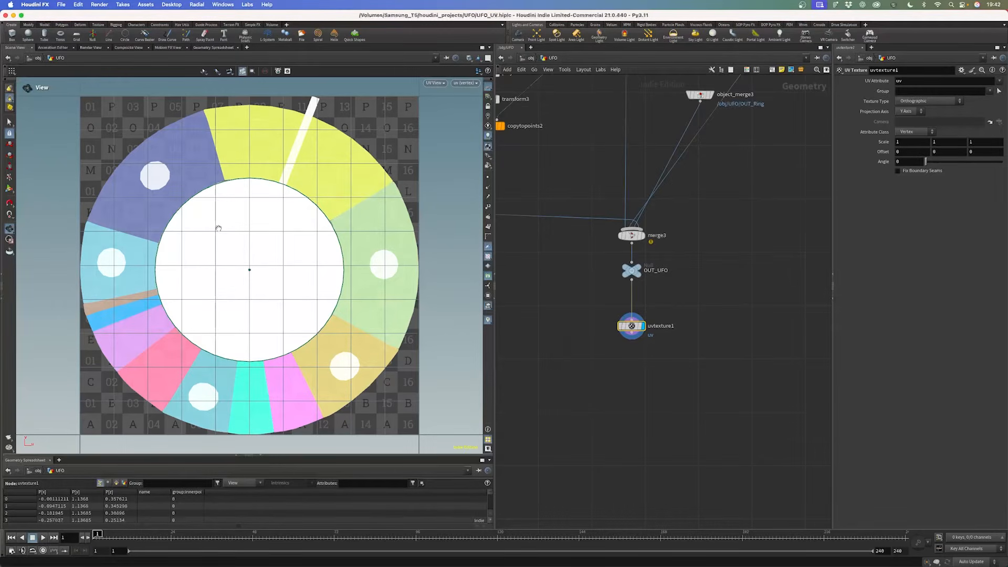
key("space+1")
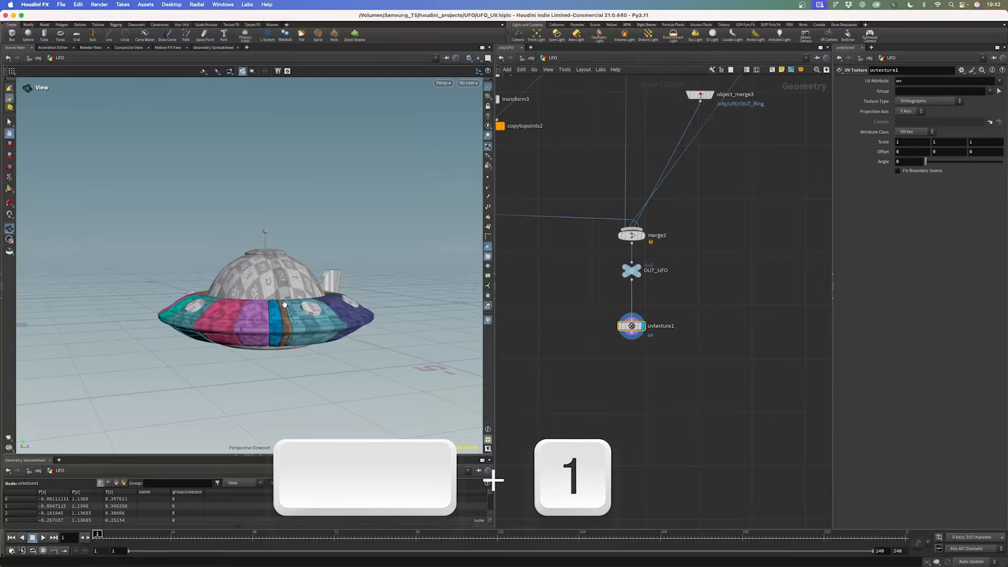
left_click_drag(268, 288, 205, 223)
middle_click_drag(336, 247, 213, 236)
right_click_drag(366, 238, 458, 155)
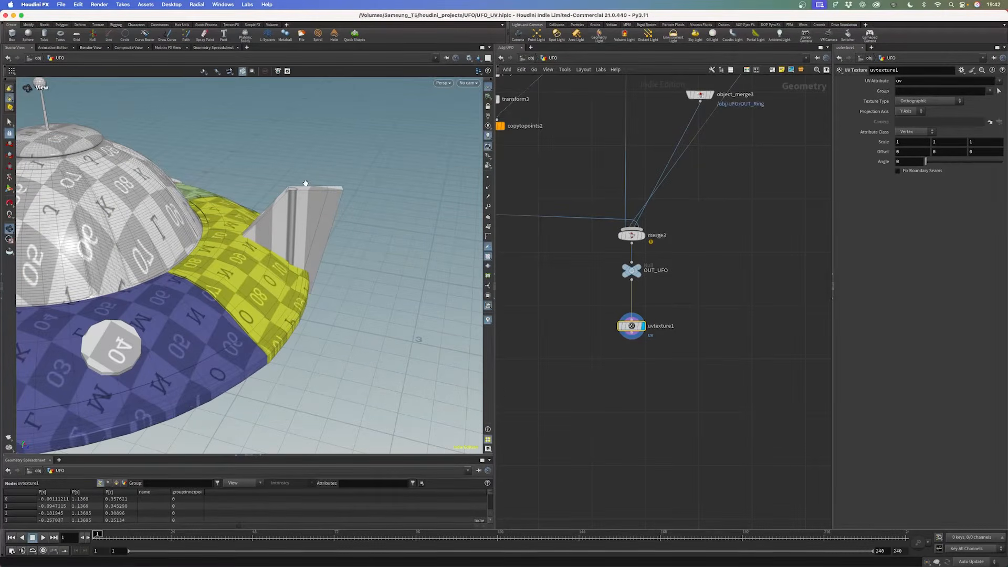
right_click_drag(288, 213, 232, 282)
left_click_drag(232, 281, 241, 140)
left_click_drag(196, 303, 231, 367)
- Try the X Axis and then the Z Axis as the UV Texture node's projection axis
left_click(903, 112)
left_click(904, 119)
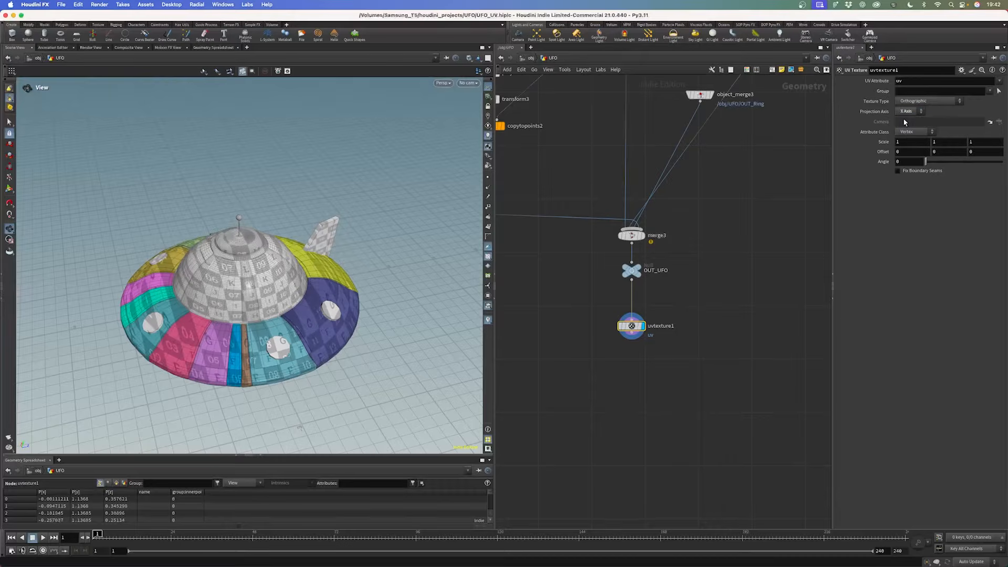
left_click(908, 112)
left_click(907, 131)
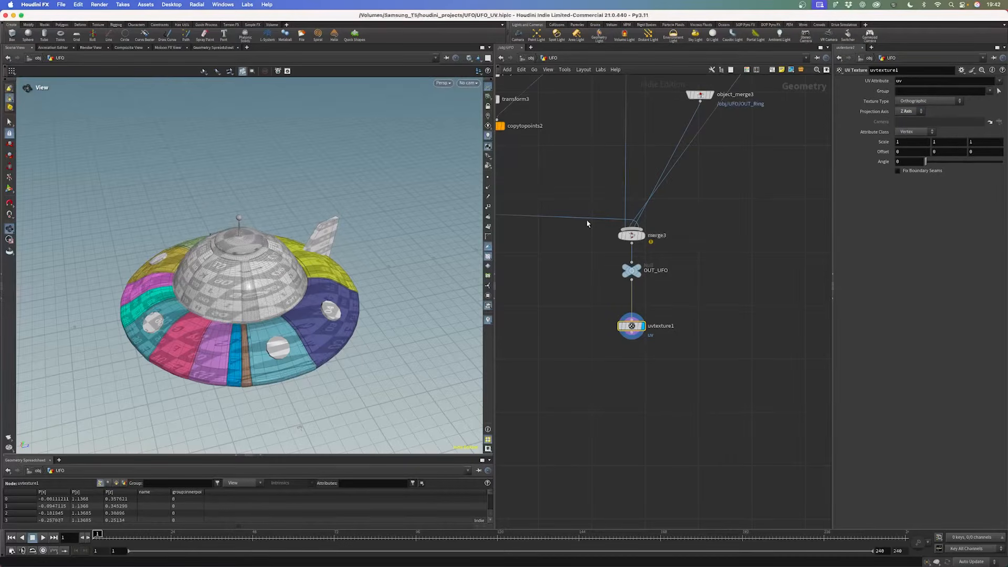
left_click_drag(305, 288, 262, 301)
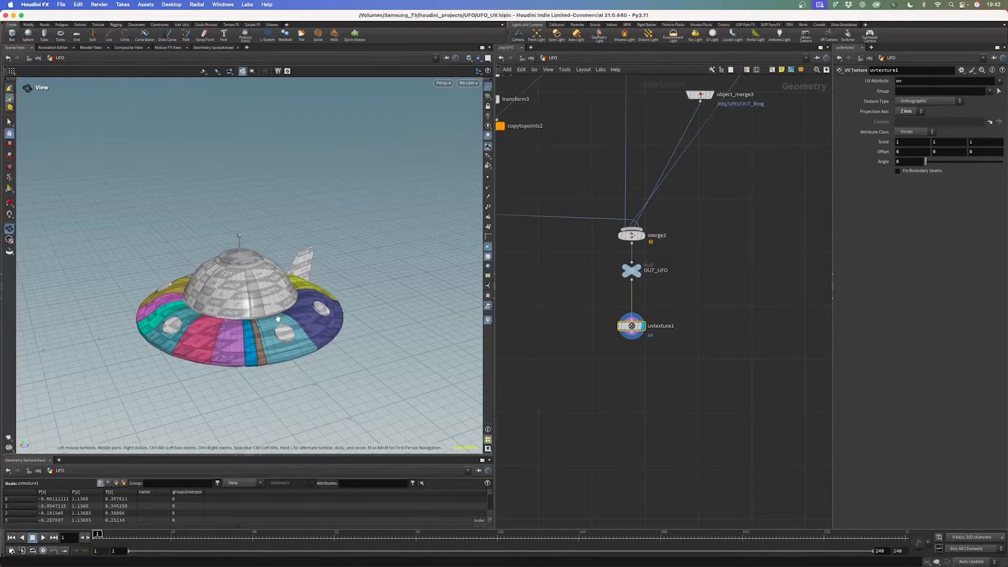
left_click_drag(199, 332, 256, 309)
- Replace the UV Texture node with a UV Project node connected to OUT_UFO and display it
left_click_drag(681, 378, 596, 314)
key("Delete")
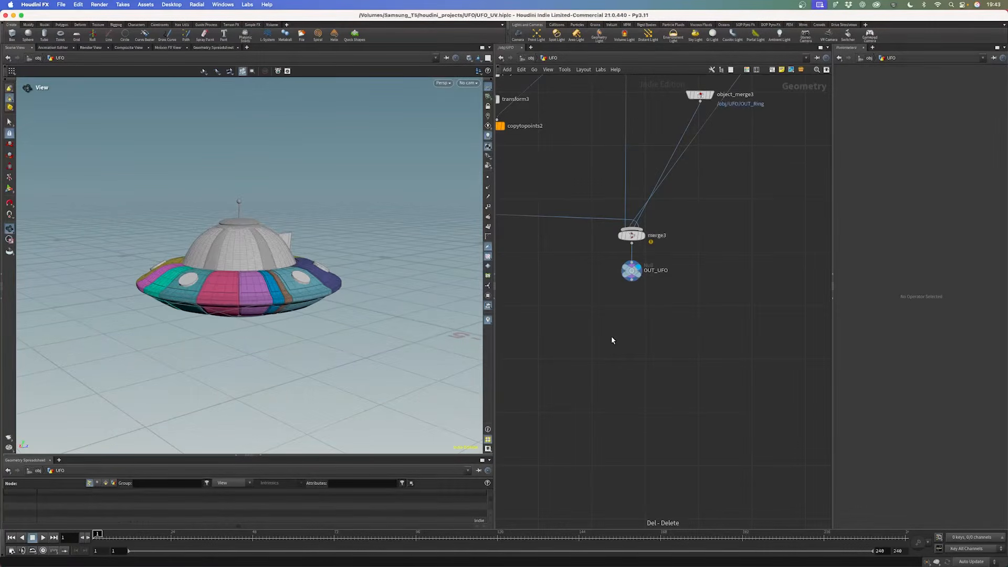
key("Tab")
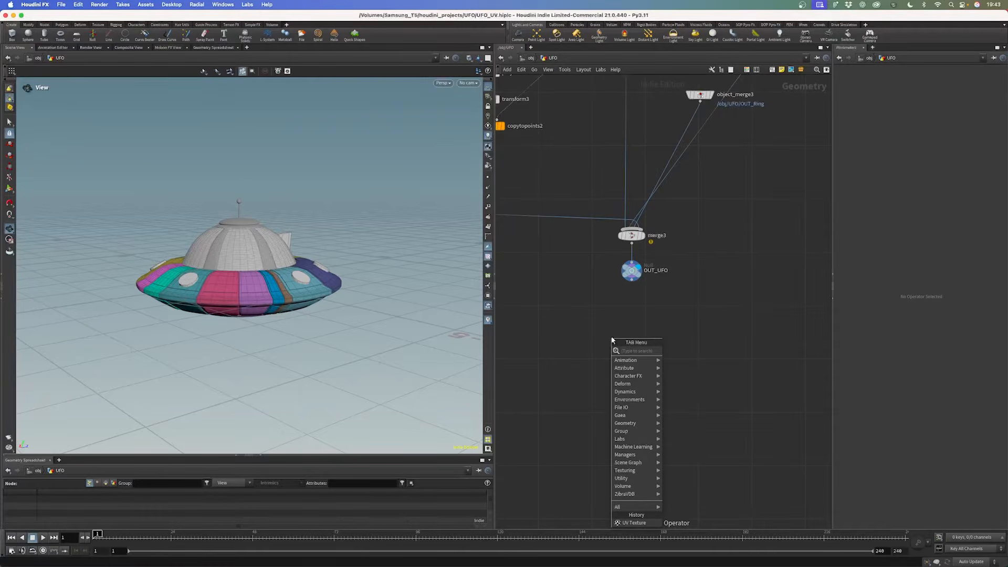
type("uvpr")
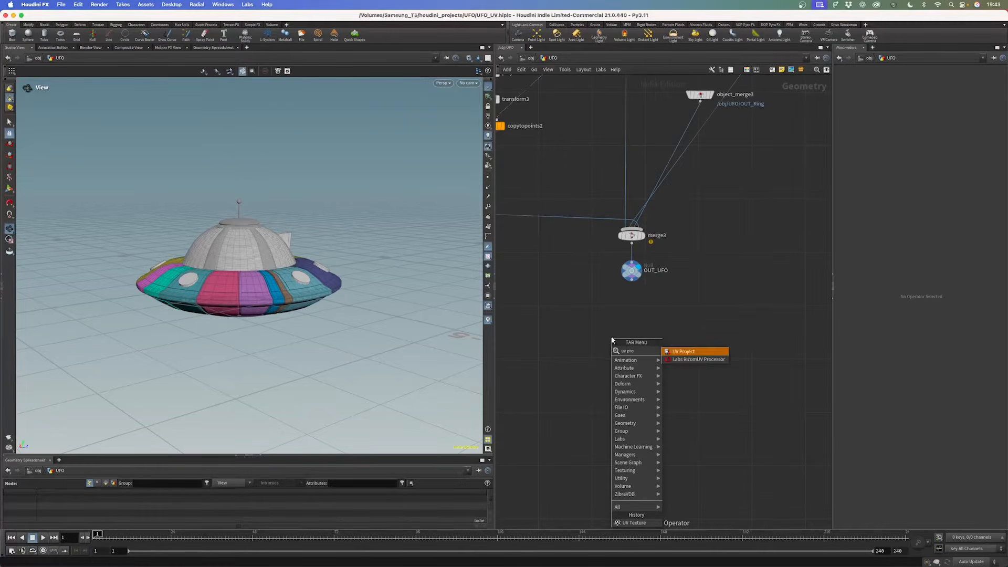
key("Return")
left_click(633, 314)
left_click(632, 282)
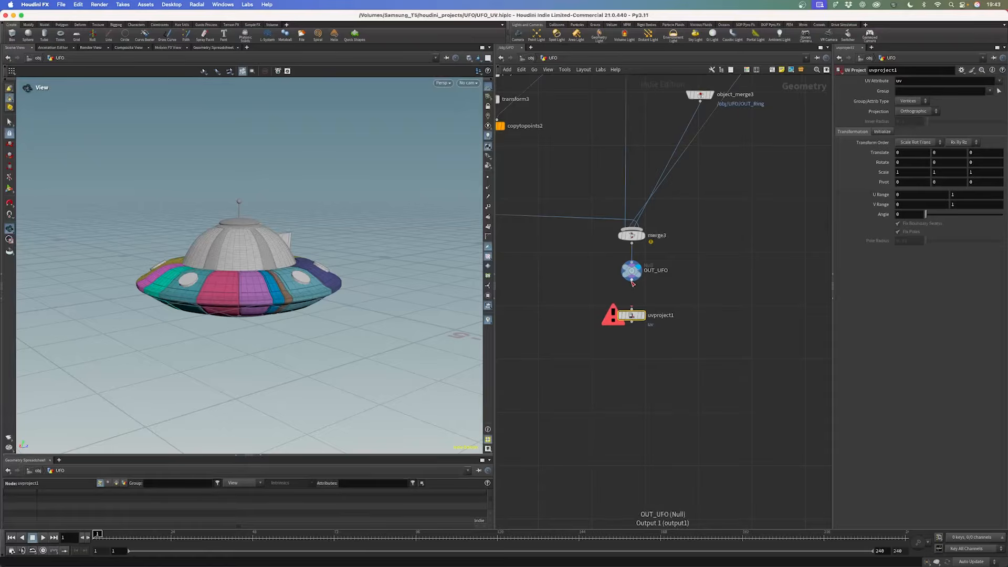
left_click(632, 310)
left_click(642, 315)
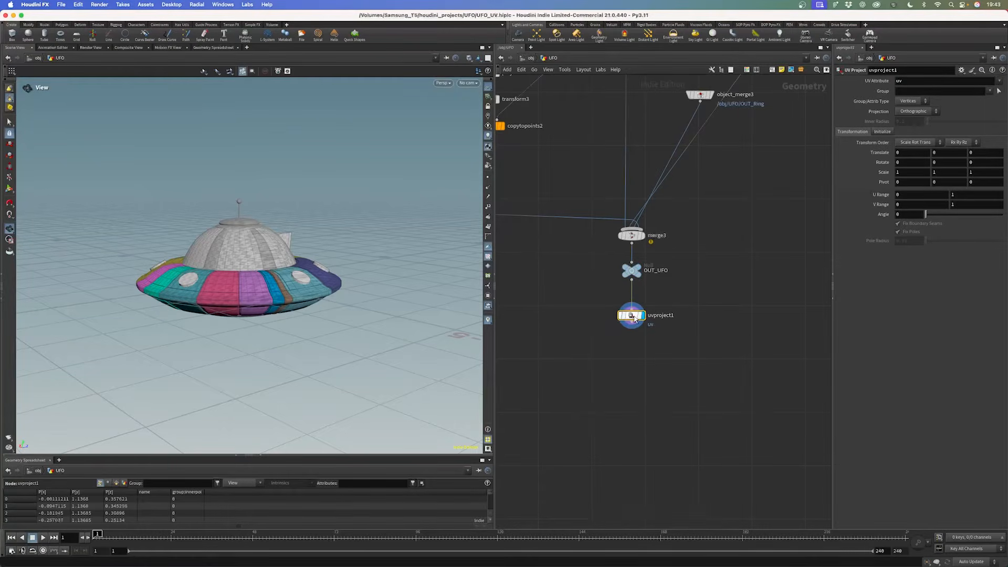
- Set the UV Project node's projection to Cylindrical and show its projection handle in the viewport
left_click_drag(334, 286, 327, 336)
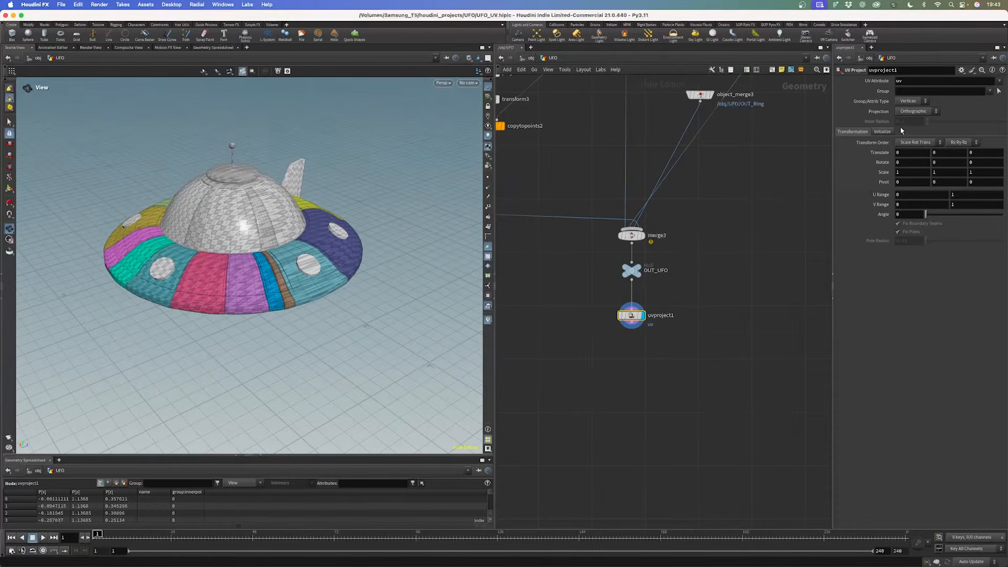
left_click(918, 112)
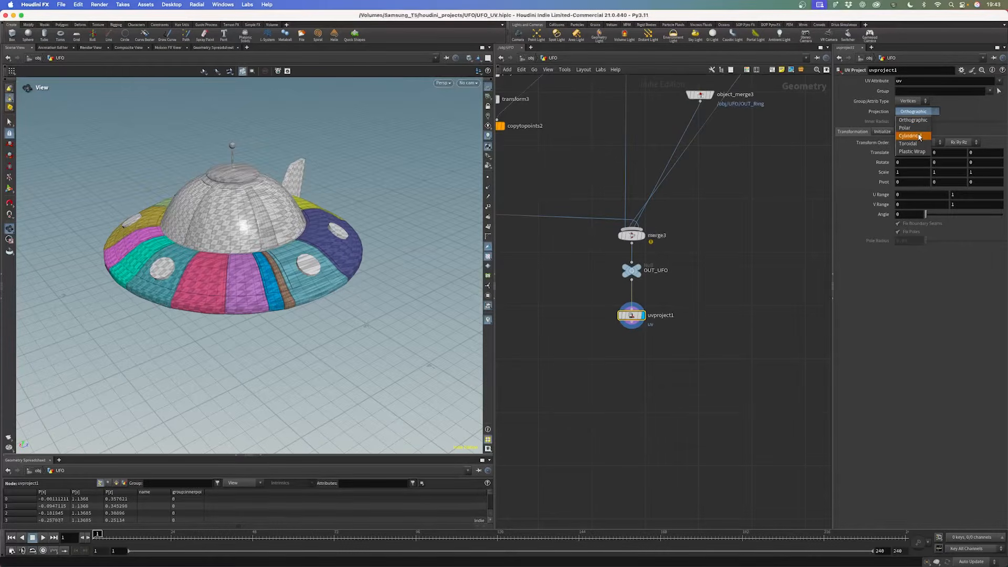
left_click(920, 136)
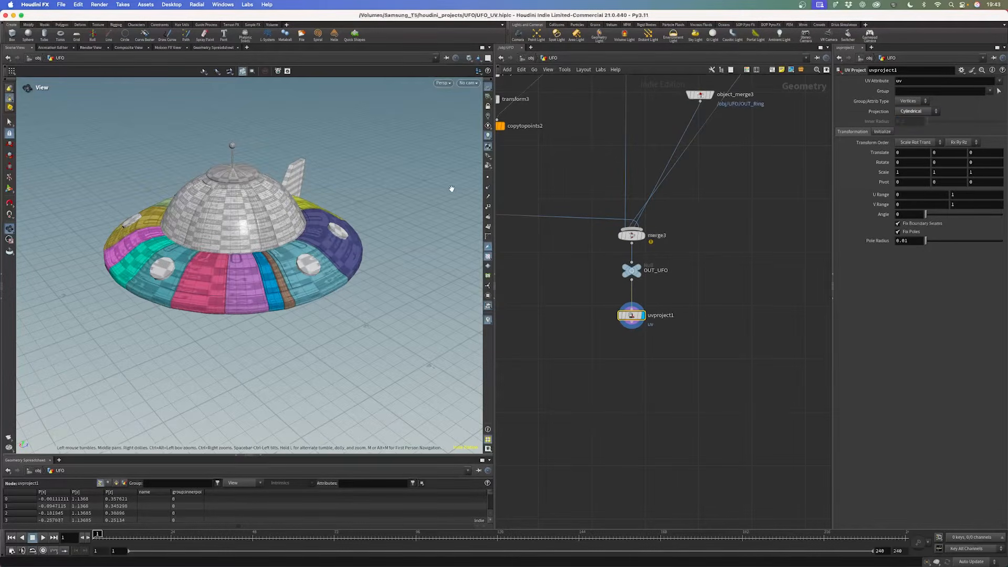
key("Return")
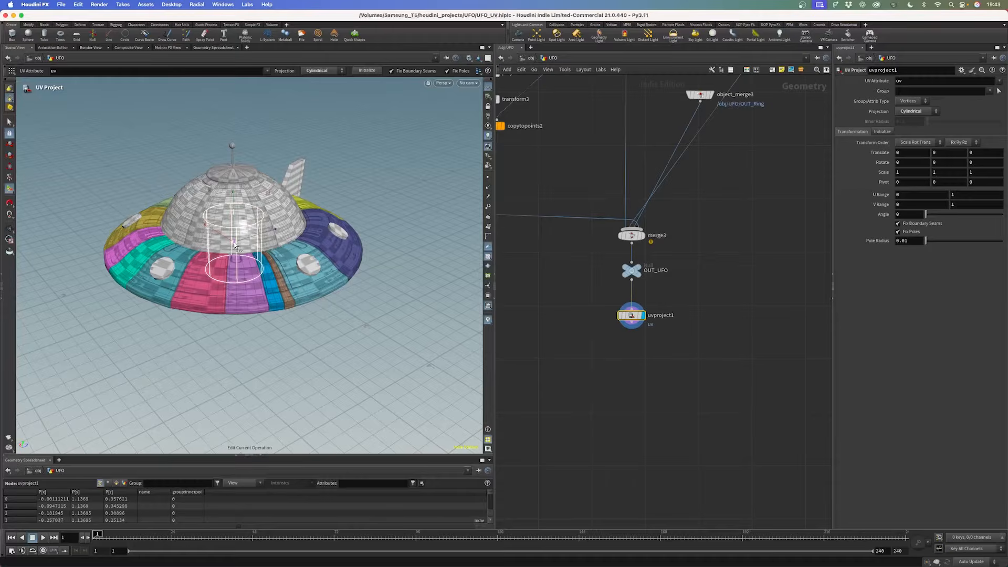
left_click(9, 189)
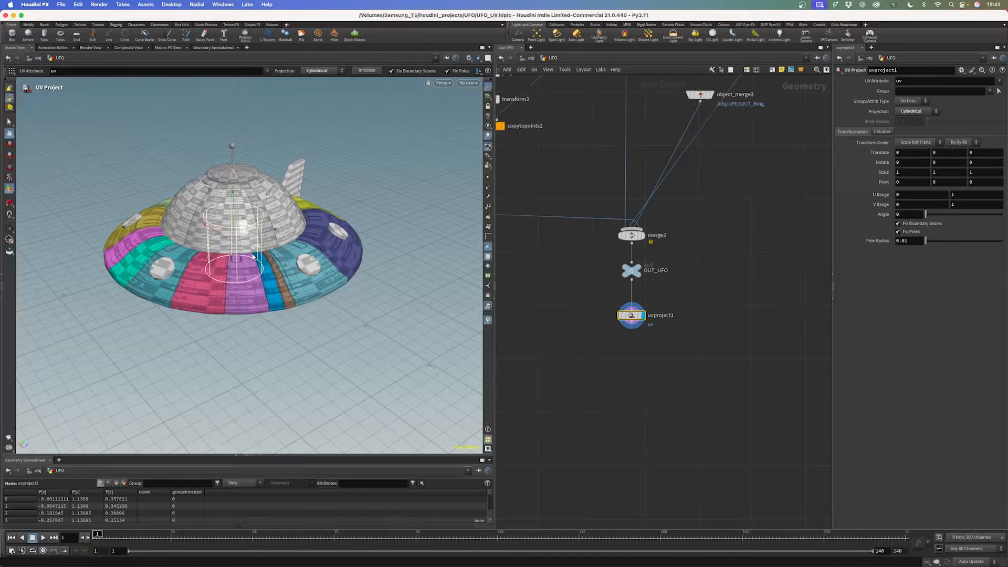
- Set the upper V Range value of the cylindrical projection to 2 and then to 2.5
left_click_drag(252, 257, 169, 256, "alt")
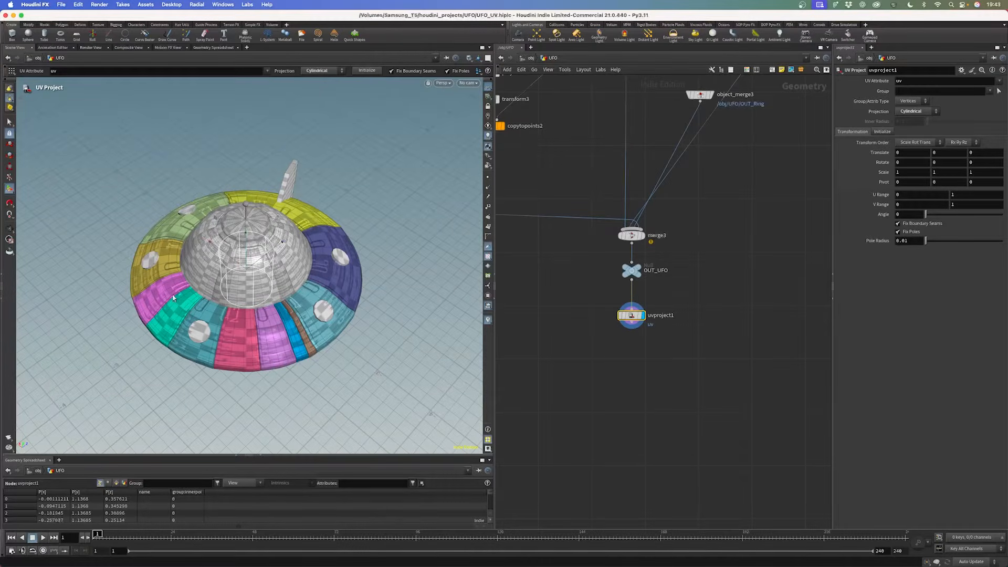
left_click_drag(283, 306, 289, 190, "alt")
middle_click_drag(286, 262, 319, 133, "alt")
right_click_drag(308, 389, 294, 237, "alt")
left_click_drag(292, 237, 321, 391, "alt")
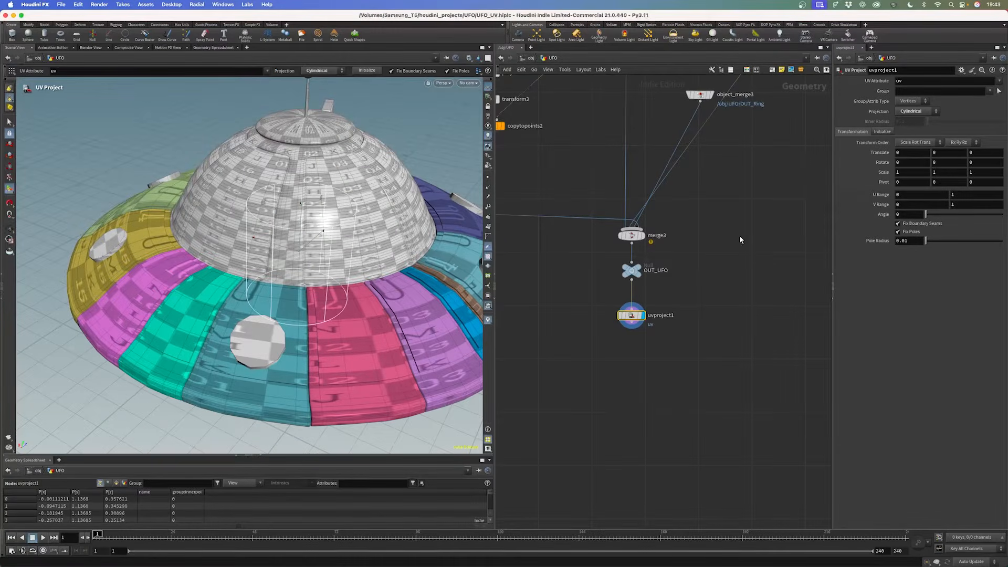
left_click(970, 205)
key("Return")
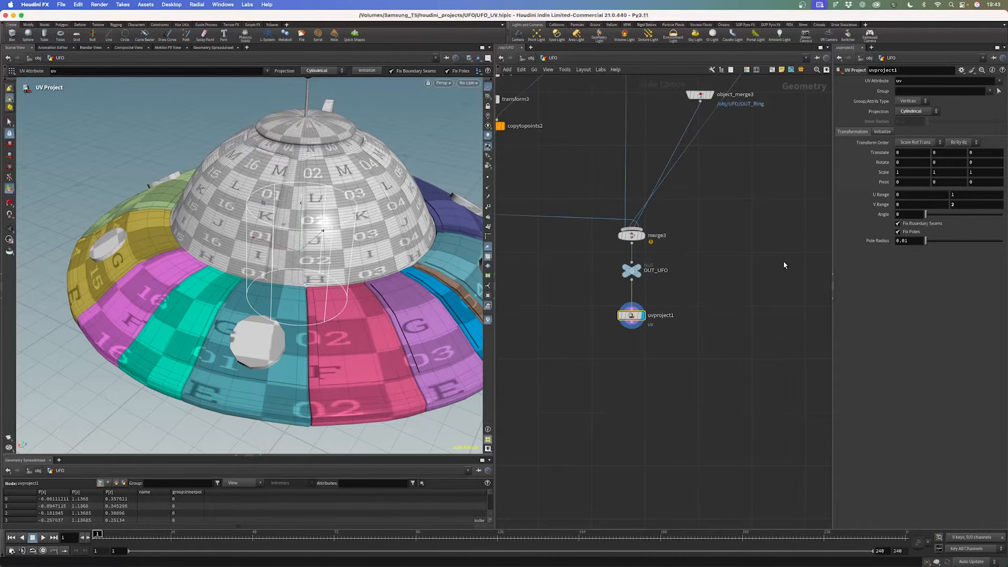
left_click(970, 204)
type("2.5")
key("Return")
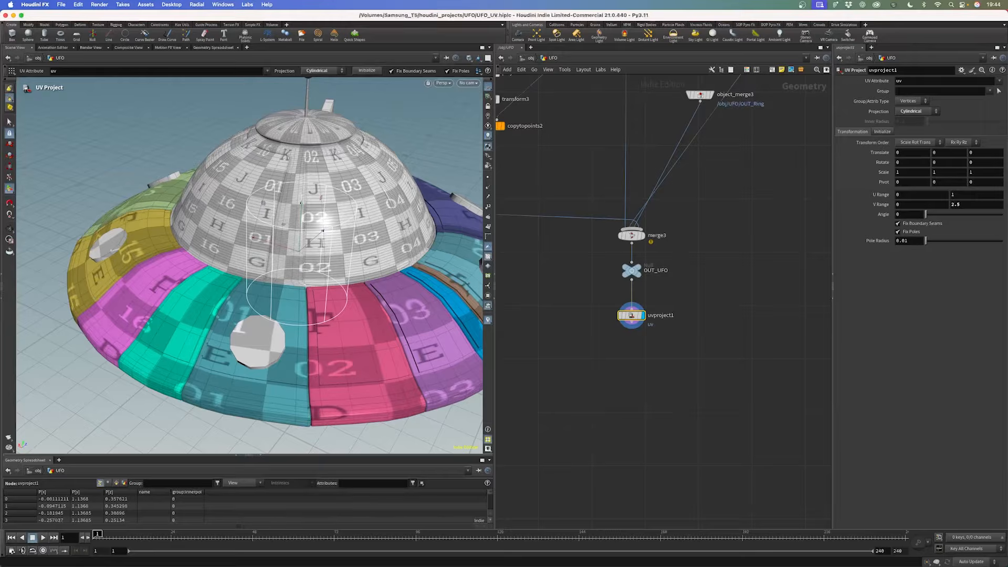
- Check the UFO's cylindrical UVs in the UV view, then return to the perspective view
right_click_drag(358, 240, 317, 239, "alt")
left_click_drag(318, 239, 300, 256, "alt")
key("Return")
key("space+5")
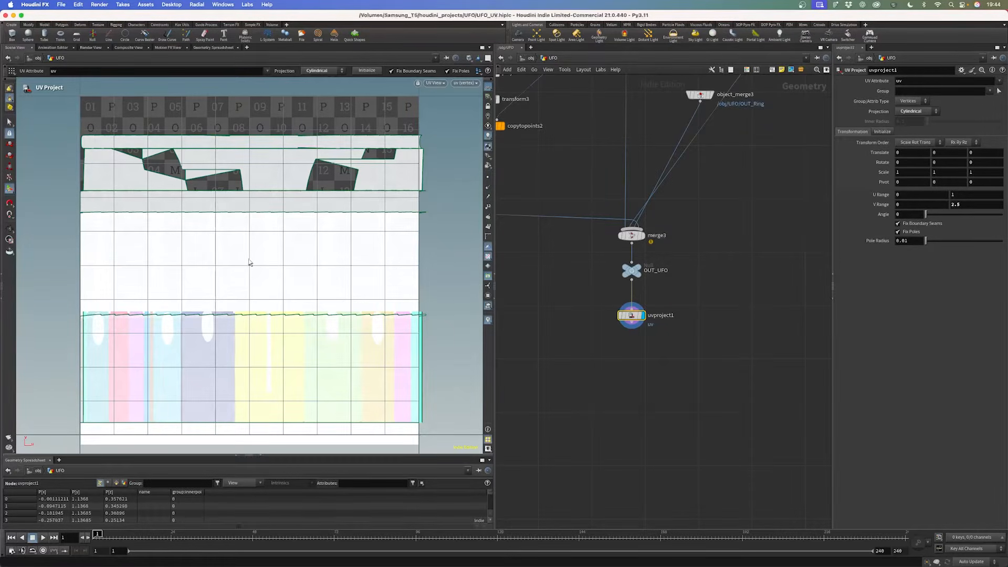
key("space+1")
- Set the UV Project node's projection to Polar and show the resulting UVs in the UV view
left_click(911, 101)
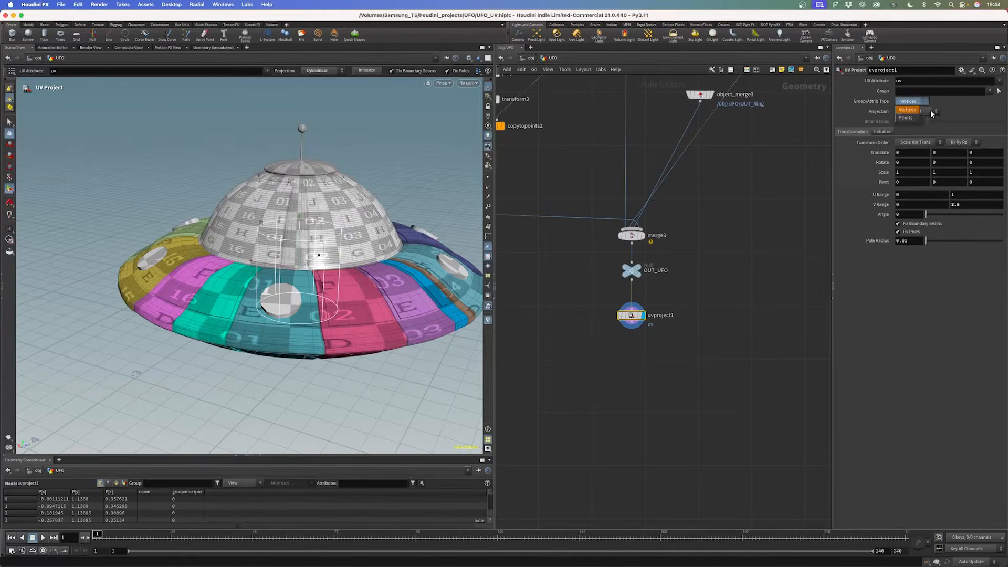
left_click(932, 114)
left_click(924, 111)
left_click(910, 127)
left_click_drag(386, 266, 345, 208)
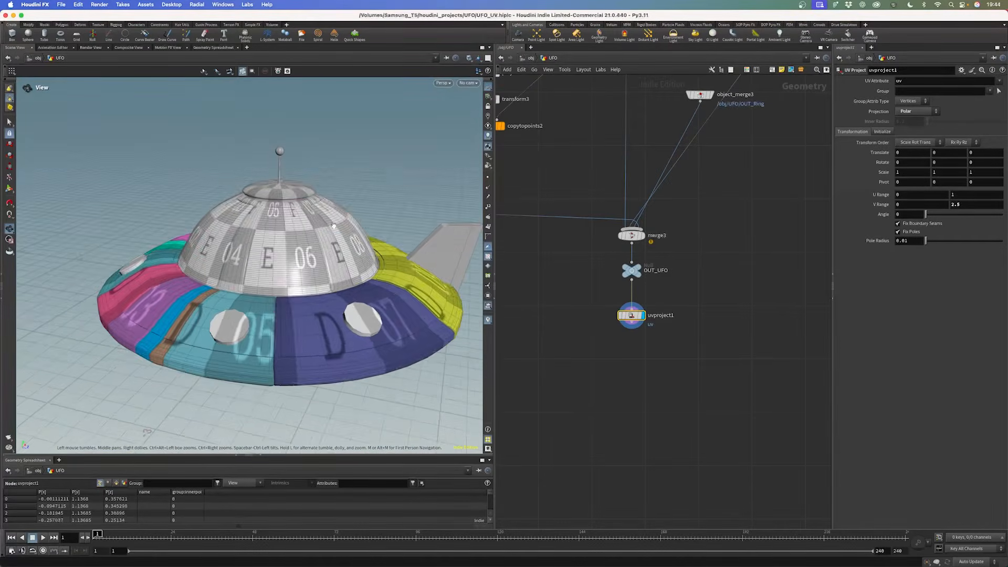
left_click_drag(306, 275, 281, 260)
key("space+5")
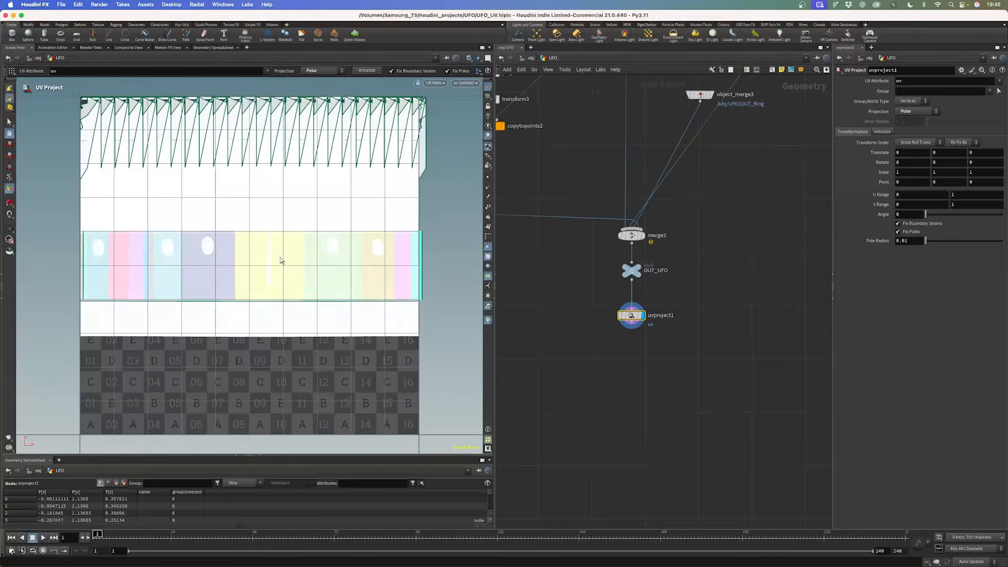
- Add a UV Layout node after uvproject1 and display the packed UV islands
key("Delete")
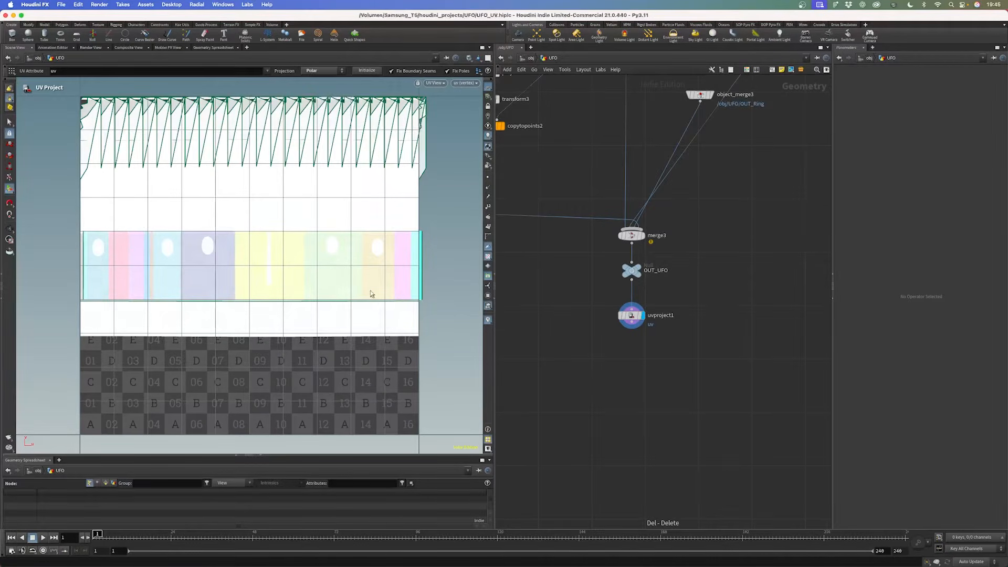
key("Tab")
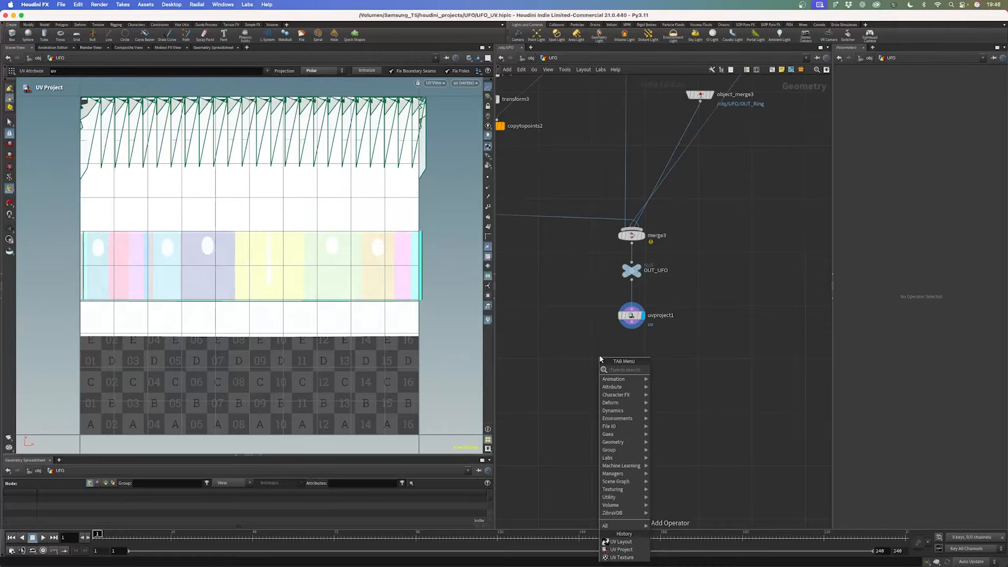
type("uv layou")
key("Return")
left_click_drag(640, 357, 640, 343)
left_click(644, 342)
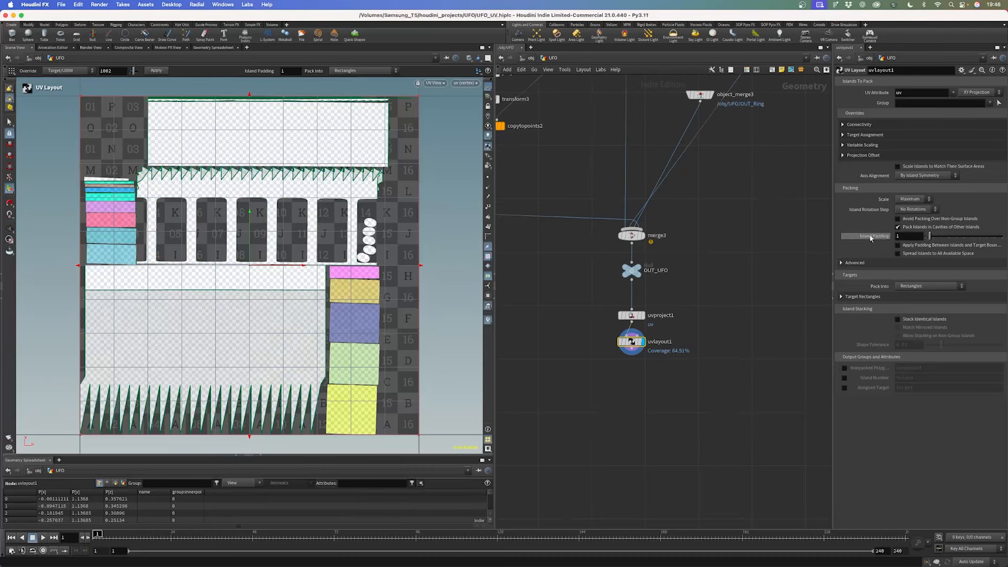
- Set the UV Layout node's Island Rotation Step to 5.625°
mouse_move(932, 239)
left_mouse_down()
mouse_move(949, 238)
mouse_move(929, 237)
left_mouse_up()
left_click(912, 210)
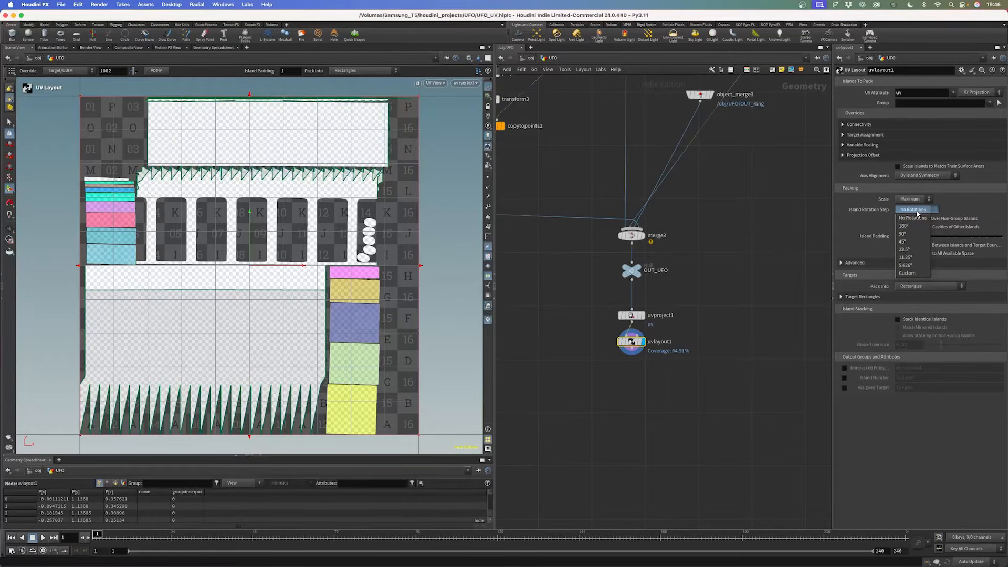
left_click(911, 265)
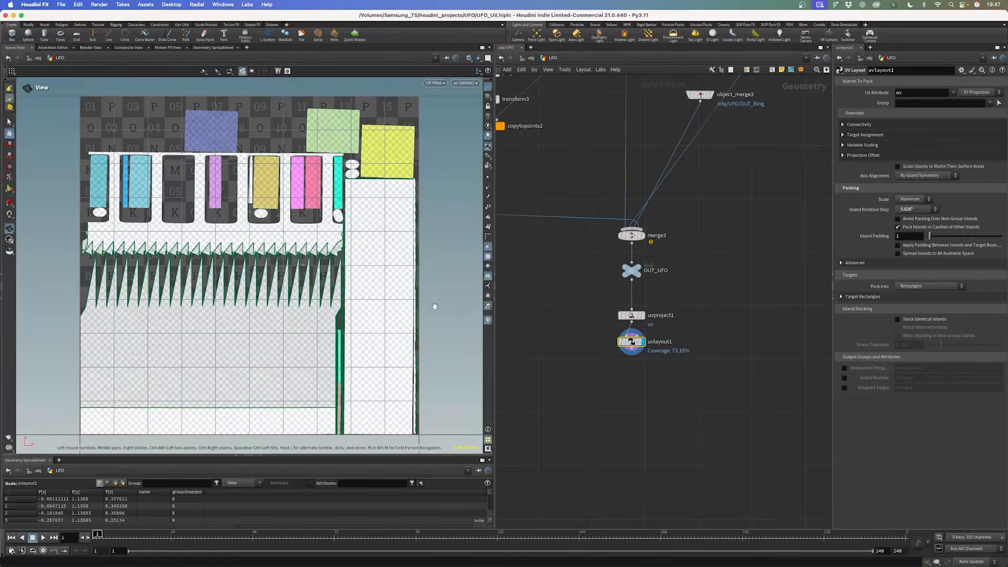
- Examine the packed UV checker pattern across the UFO in the perspective view
key("space+1")
right_click_drag(434, 306, 336, 259, "alt")
left_click_drag(335, 259, 267, 311)
scroll(267, 312, "up", 5)
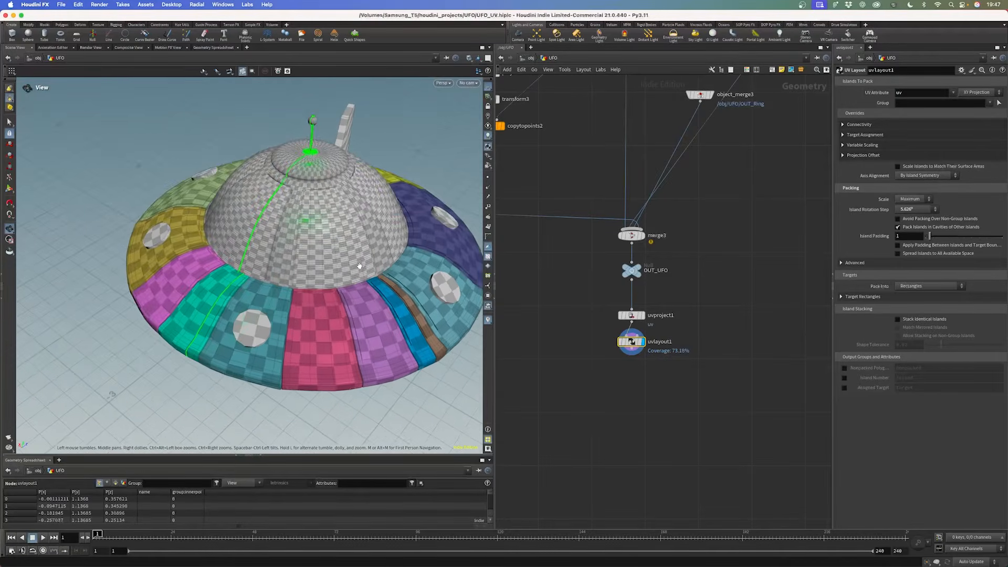
key("space+g")
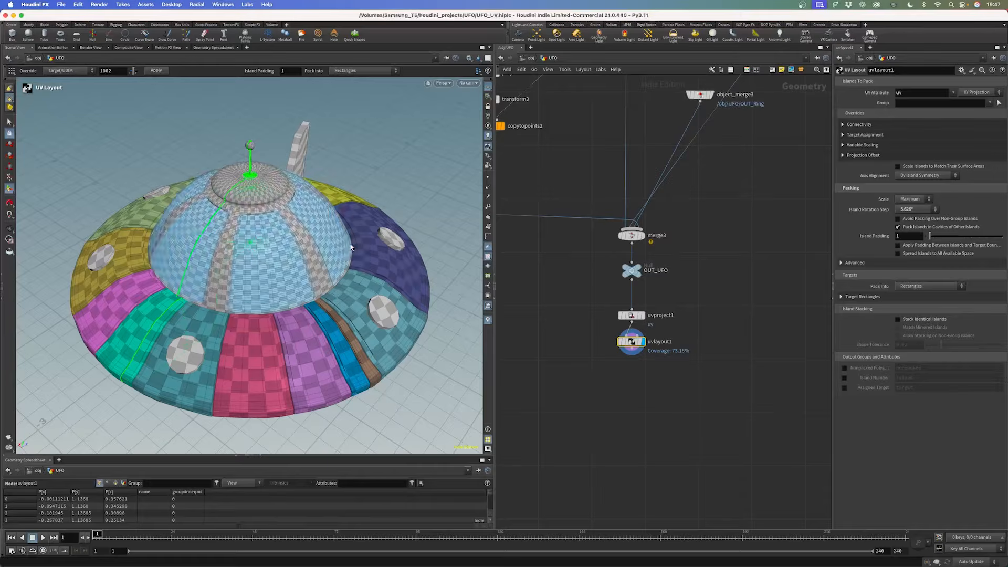
- Scale the UV Layout islands to match their surface areas and compare the packed UVs with the checker pattern on the UFO
key("space+5")
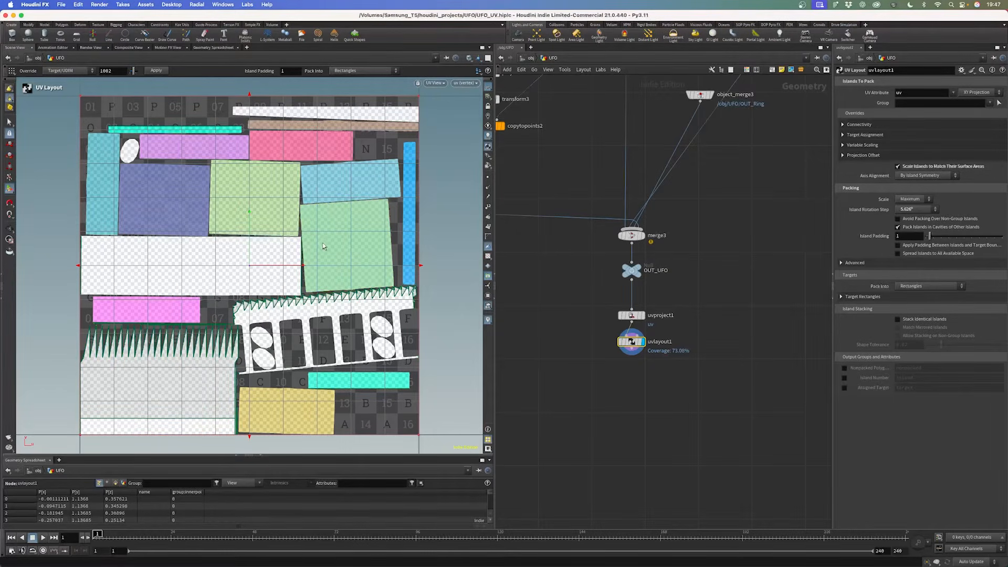
key("space+1")
scroll(311, 231, "down", 3)
left_click_drag(294, 257, 324, 256, "alt")
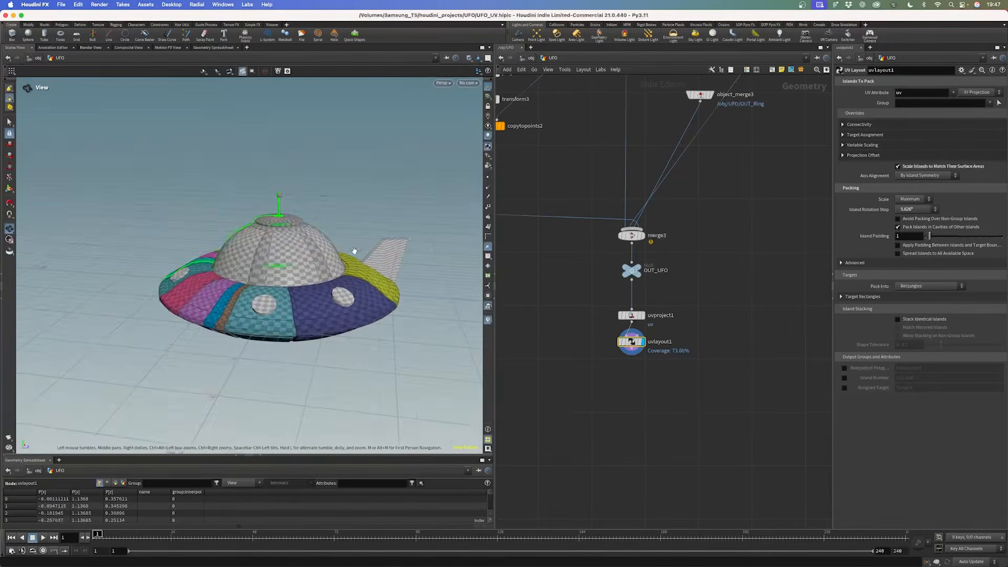
scroll(324, 256, "up", 5)
key("Return")
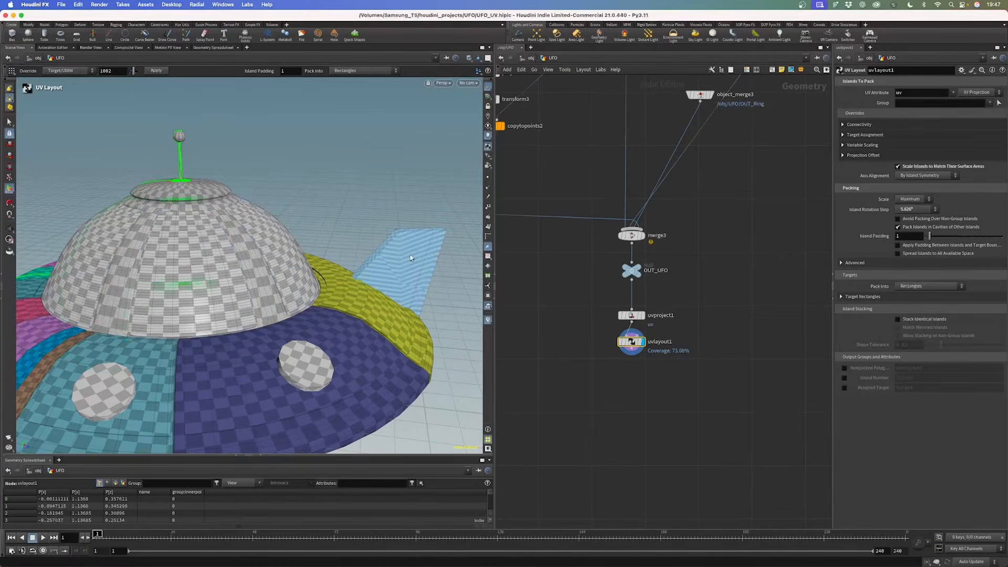
left_click_drag(201, 193, 238, 229, "alt")
scroll(239, 229, "down", 5)
scroll(239, 229, "down", 3)
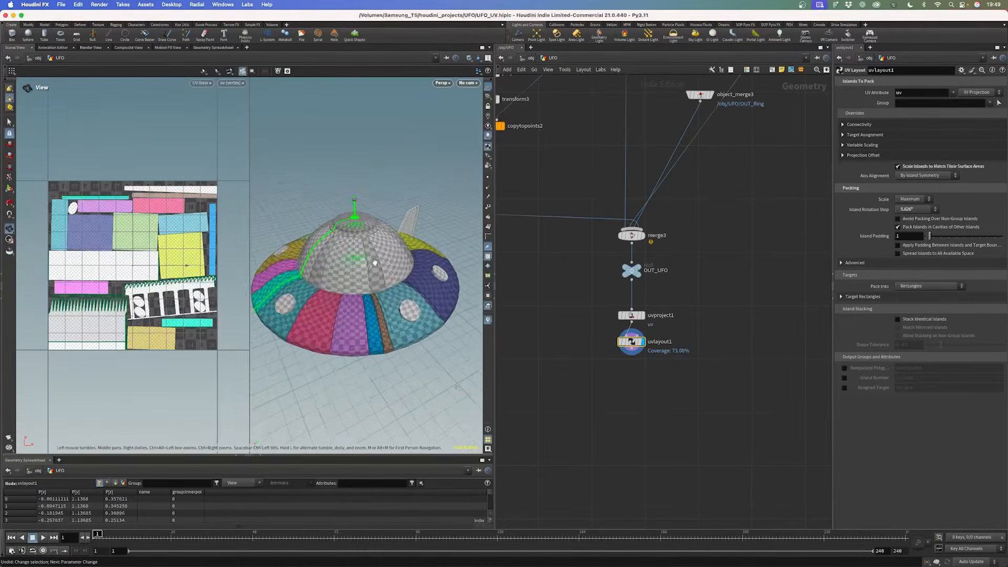
left_click_drag(362, 294, 374, 310, "alt")
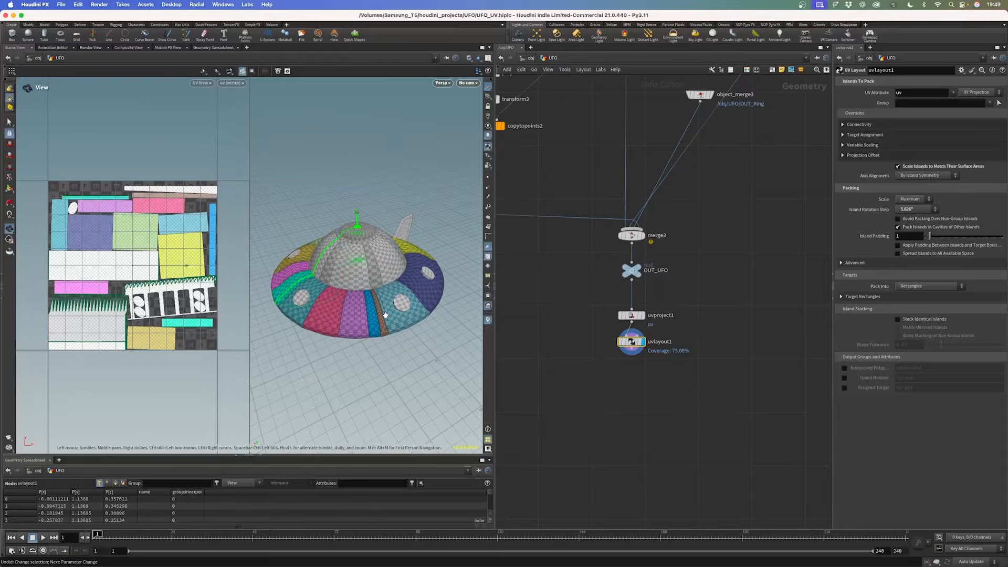
key("Return")
- Add a UV Quick Shade node, connect it after uvlayout1 and display its result
key("Tab")
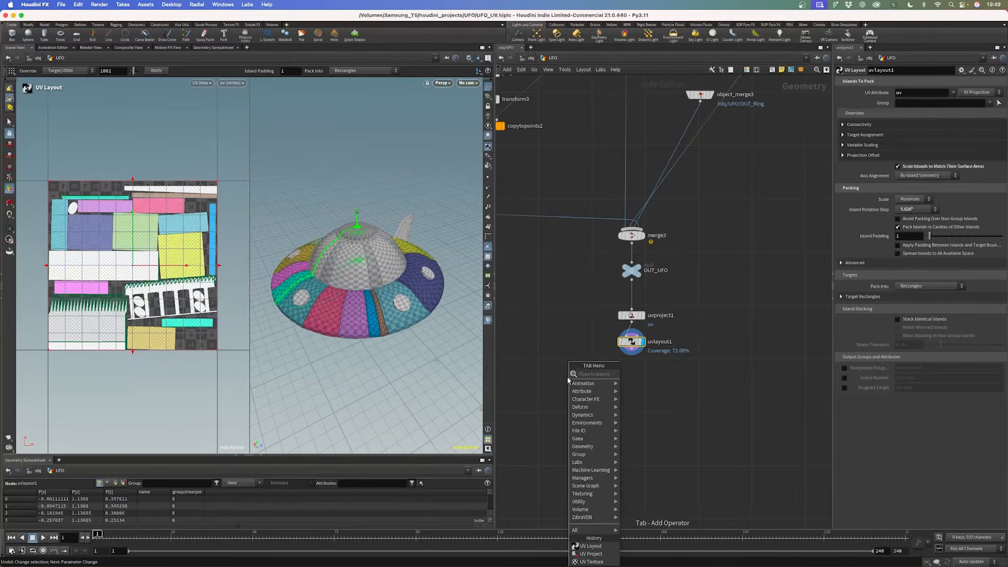
type("uv")
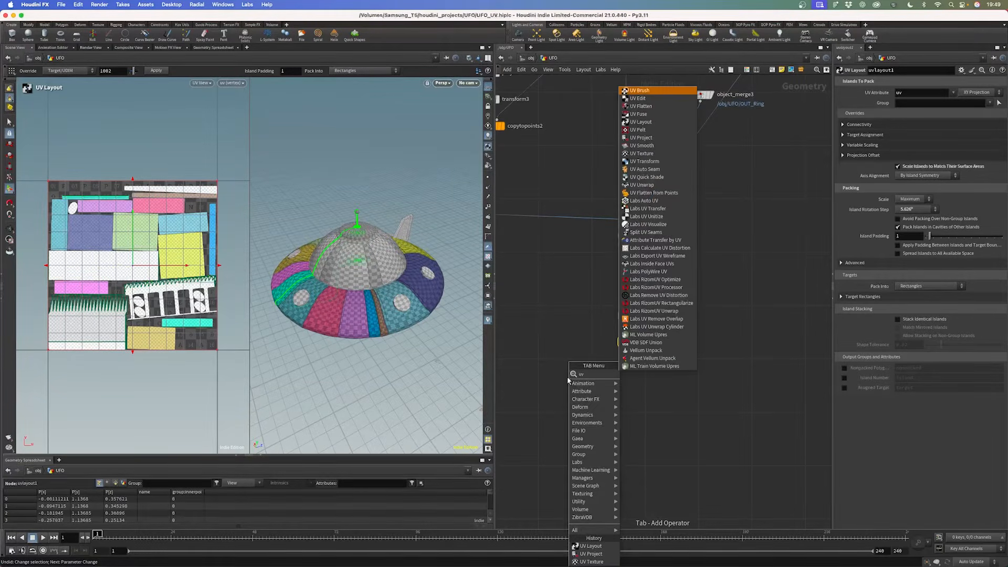
type(" quick")
key("Return")
left_click(605, 391)
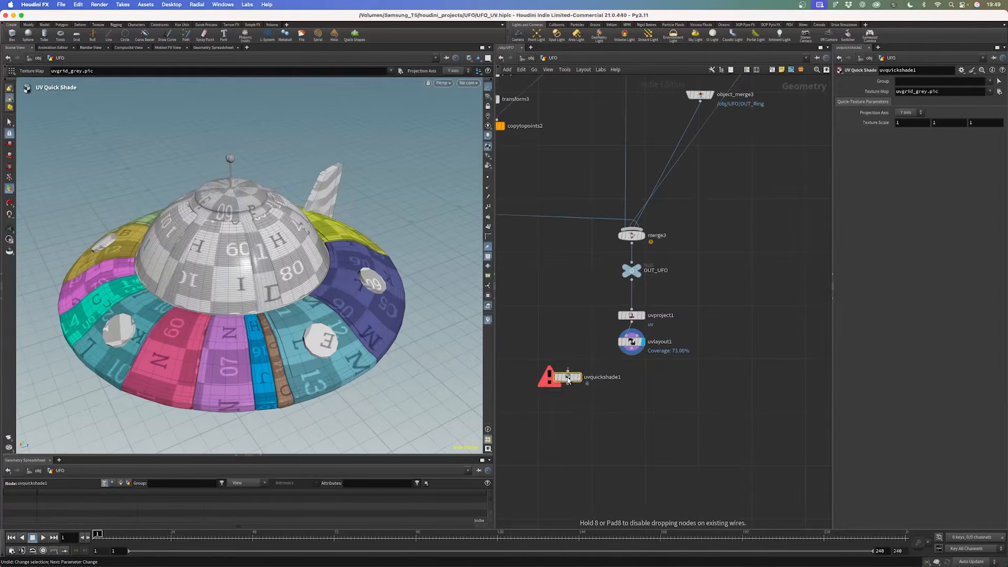
left_click_drag(605, 385, 632, 349)
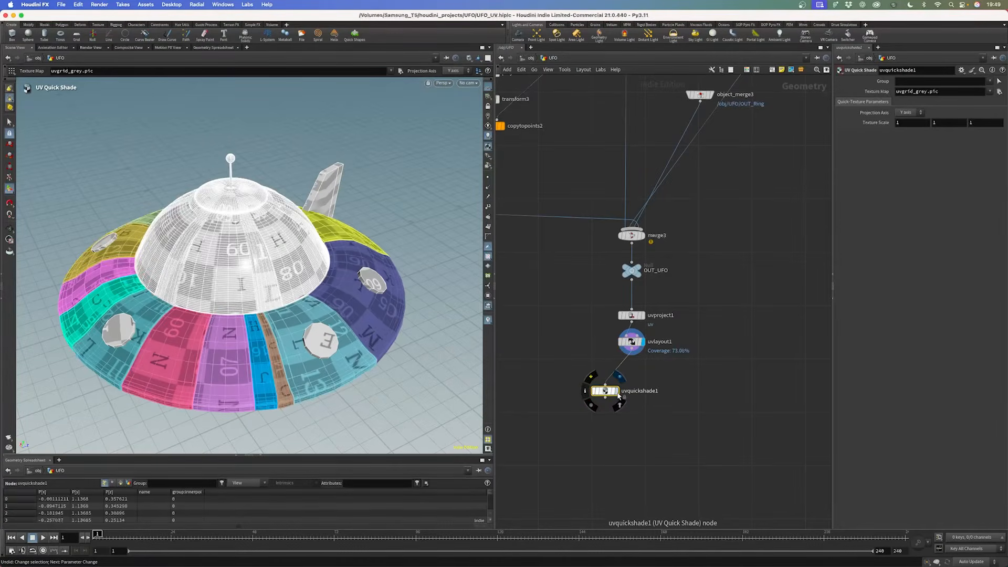
left_click(617, 391)
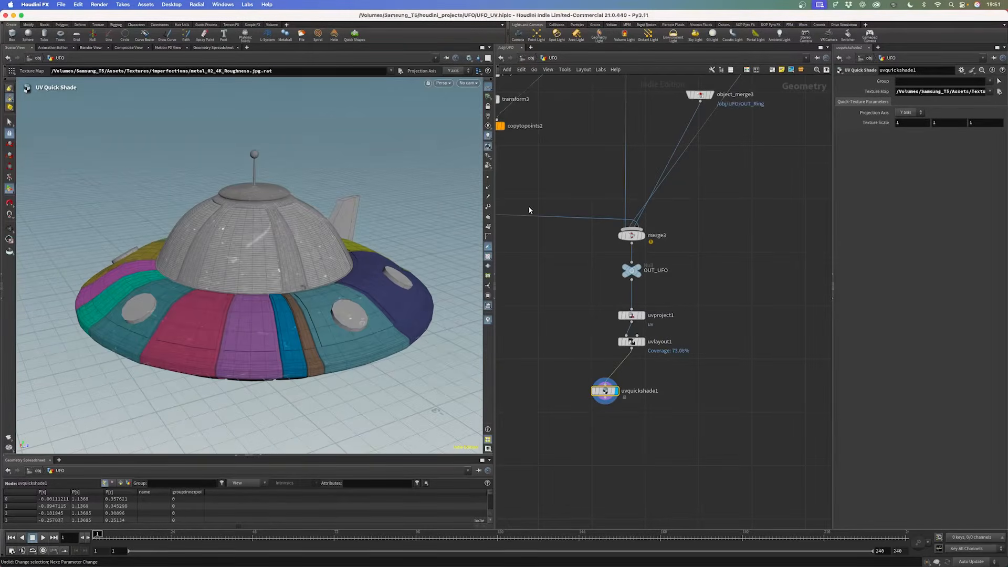
- Delete the uvproject1 and uvlayout1 nodes below OUT_UFO and view the UFO from above
key("Escape")
left_click_drag(341, 283, 299, 297)
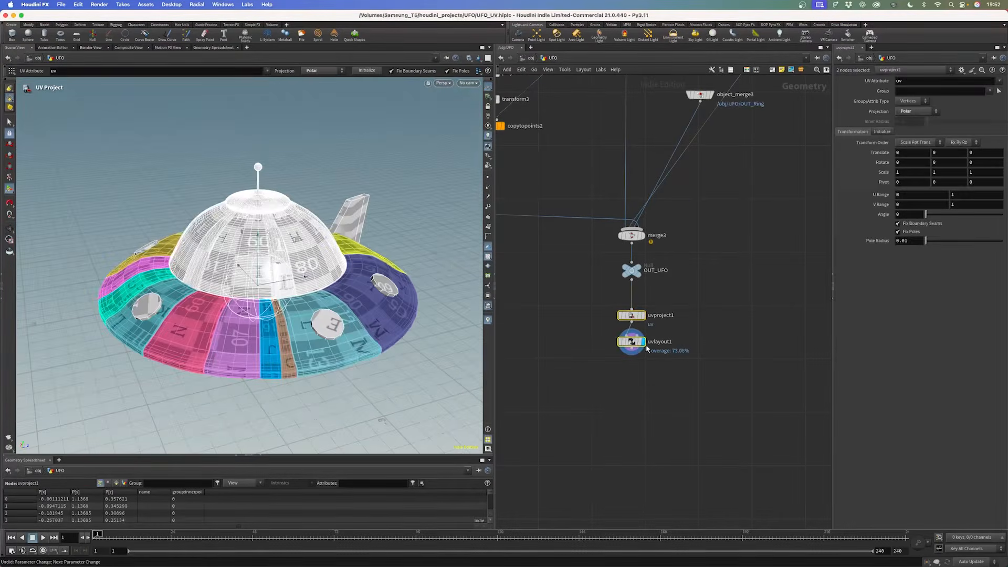
key("Delete")
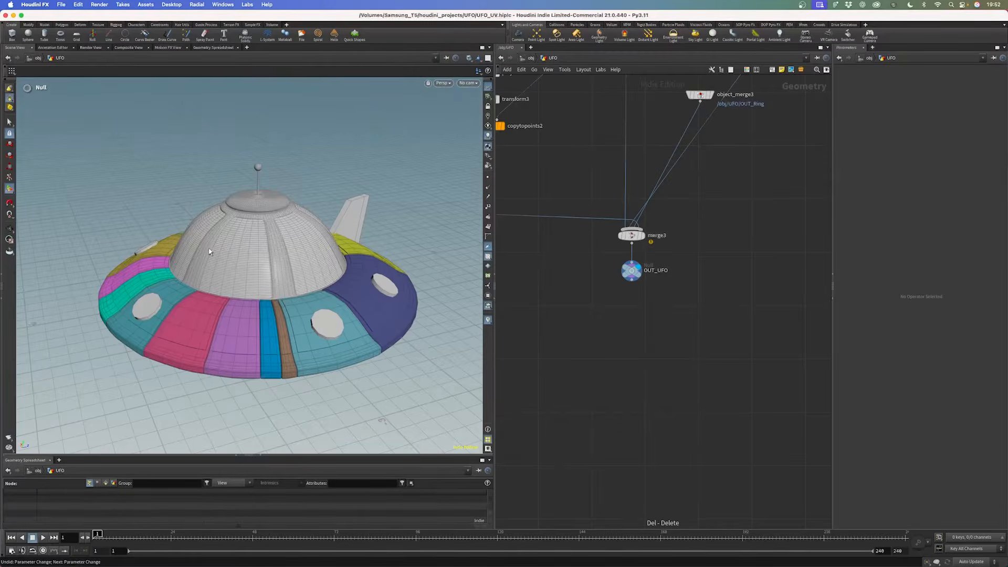
key("Escape")
left_click_drag(316, 267, 280, 274)
key("Return")
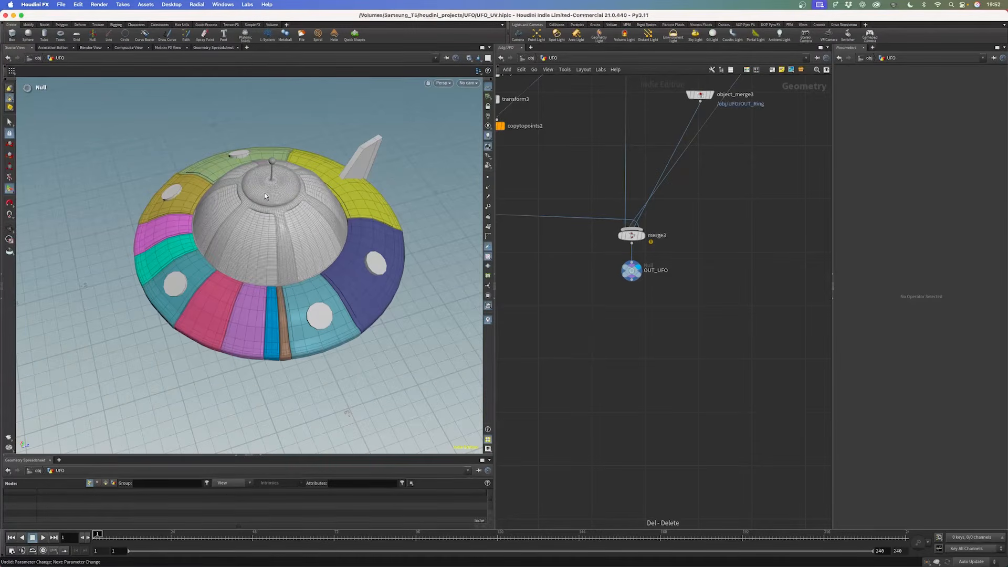
- Examine the node network's output nulls for the separate UFO parts, including OUT_Antenna and Details, and how they feed merge3
scroll(605, 198, "down", 5)
scroll(625, 202, "up", 3)
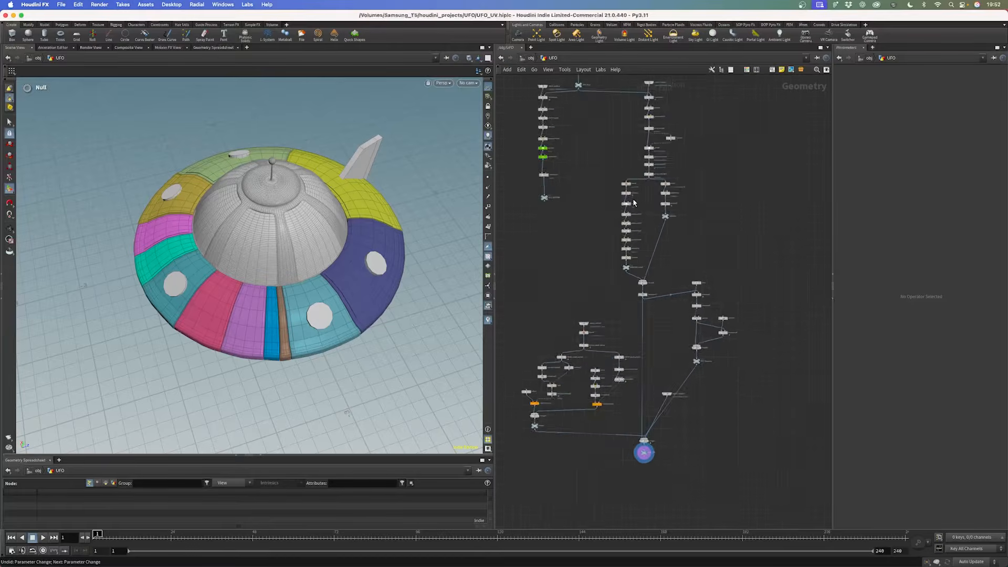
scroll(639, 259, "down", 2)
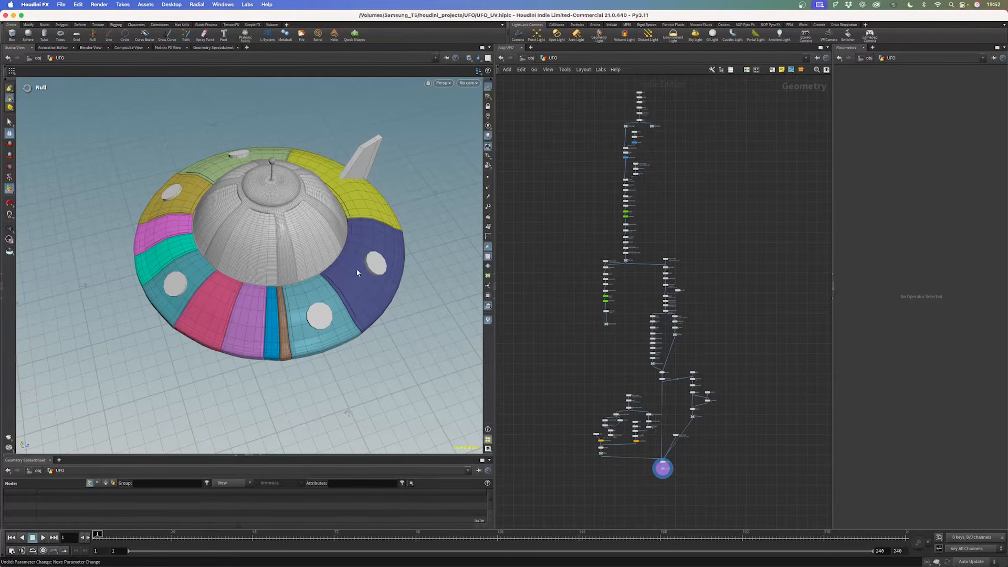
scroll(606, 349, "up", 3)
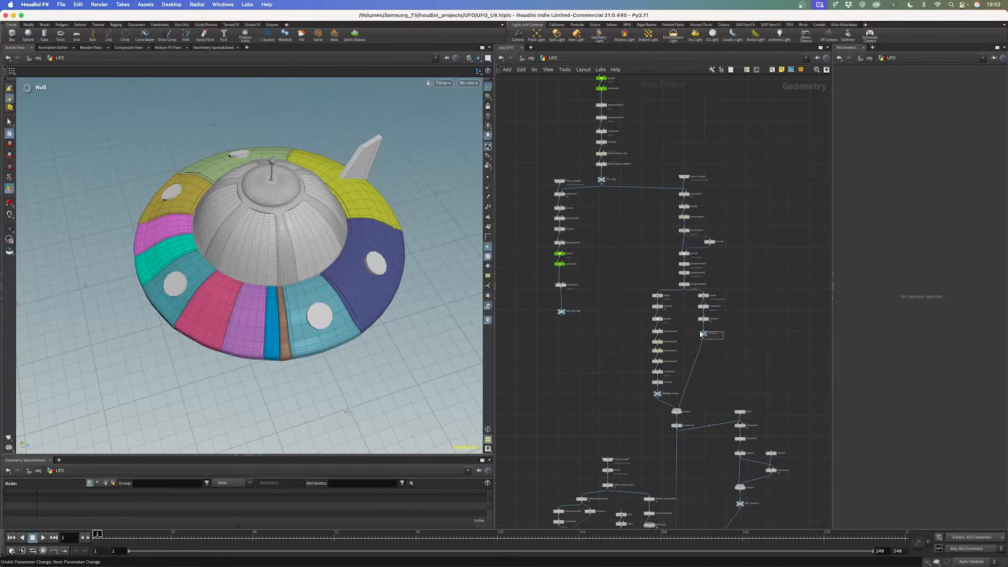
left_click_drag(700, 332, 697, 328)
left_click_drag(595, 332, 554, 306)
left_click_drag(597, 175, 595, 173)
middle_click_drag(607, 363, 600, 246)
middle_click_drag(749, 461, 735, 404)
left_click_drag(745, 359, 712, 321)
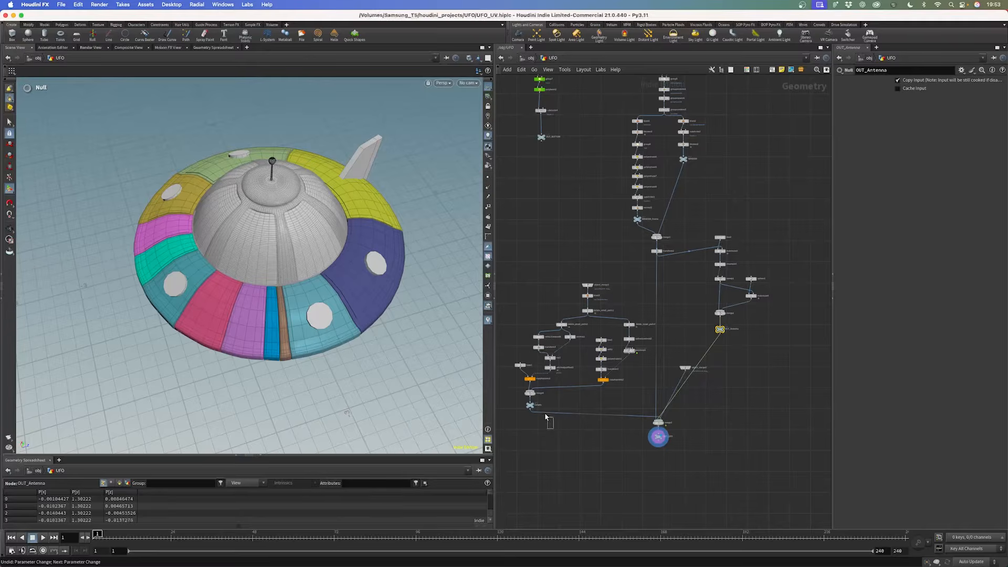
left_click_drag(546, 417, 526, 401)
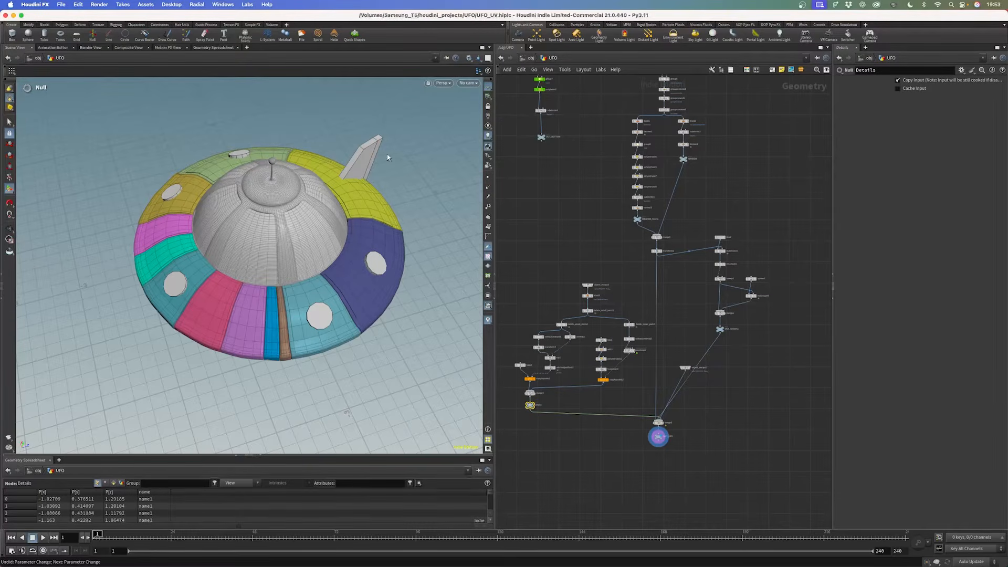
mouse_move(657, 426)
scroll(655, 431, "up", 6)
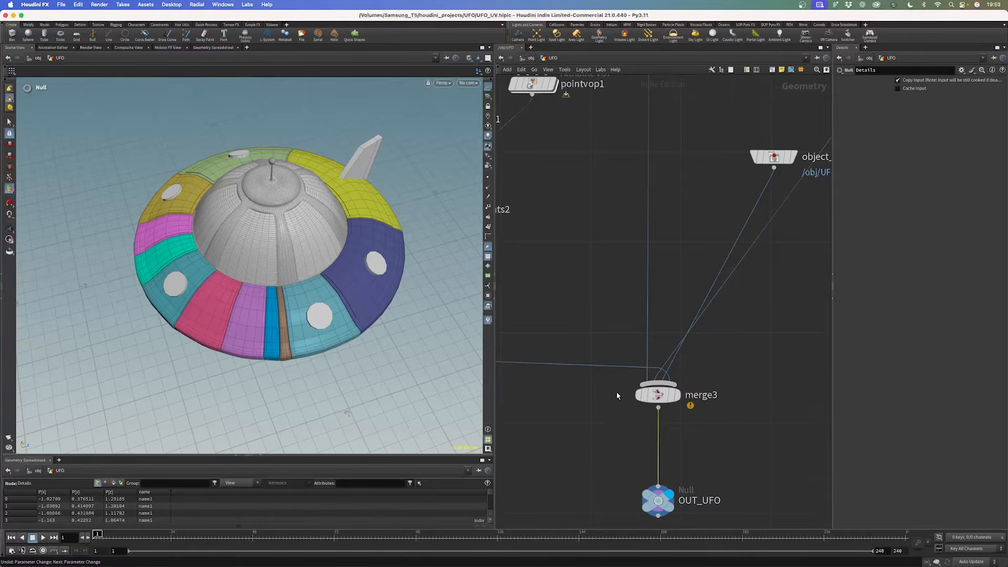
scroll(617, 395, "down", 6)
scroll(596, 289, "up", 3)
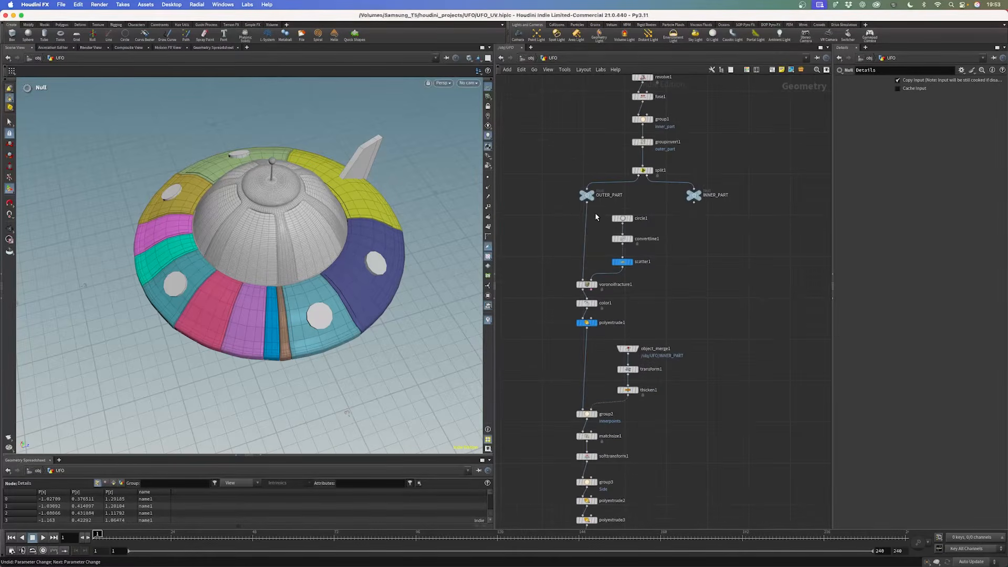
- Display the OUTER_PART null and the OUT_Ring null, and move OUT_Ring lower in the network
left_click(582, 195)
scroll(590, 221, "down", 2)
scroll(593, 224, "down", 4)
scroll(602, 225, "up", 8)
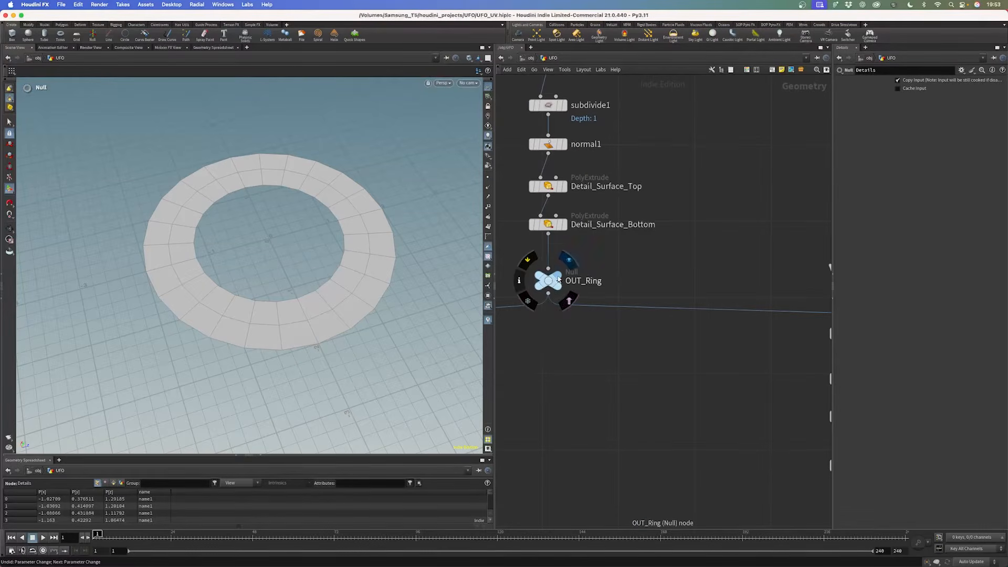
left_click(559, 279)
left_click_drag(551, 281, 552, 290)
- Examine the bevel edge group from group4 along the ring's panel borders and rim
left_click_drag(293, 197, 320, 232, "alt")
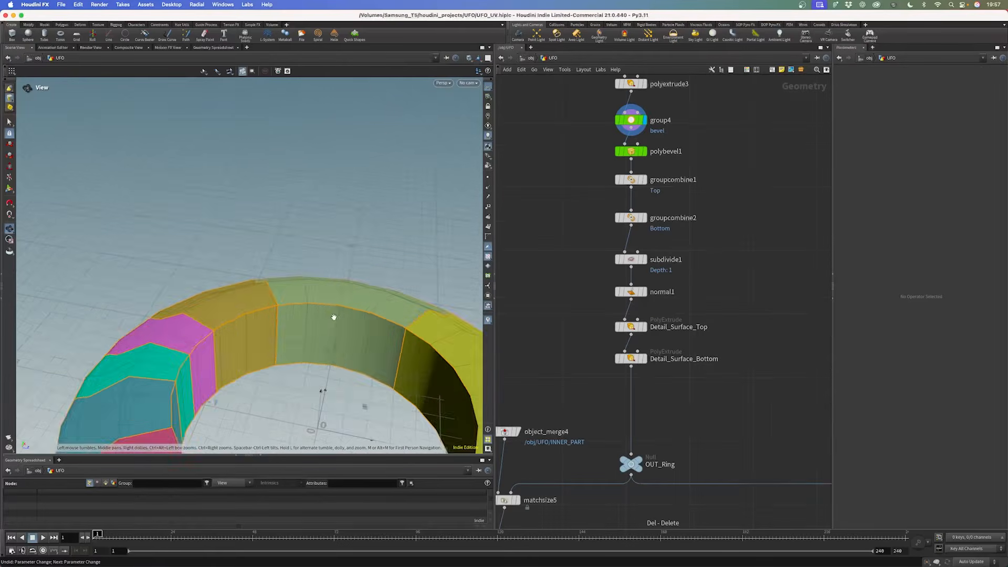
scroll(321, 328, "down", 6)
middle_click_drag(267, 373, 293, 311)
left_click_drag(293, 310, 348, 285)
scroll(333, 273, "up", 4)
left_click(631, 122)
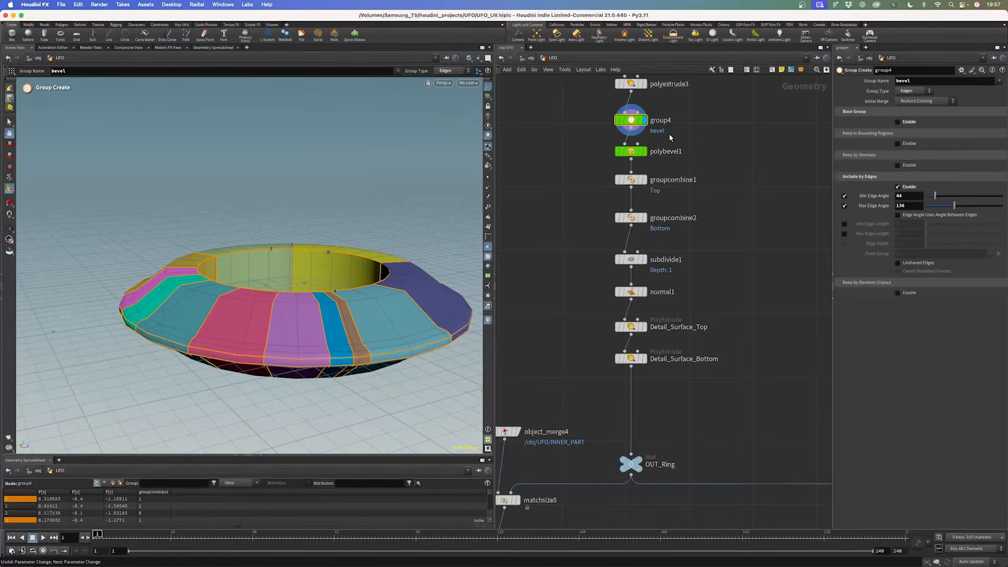
left_click_drag(367, 262, 261, 292, "alt")
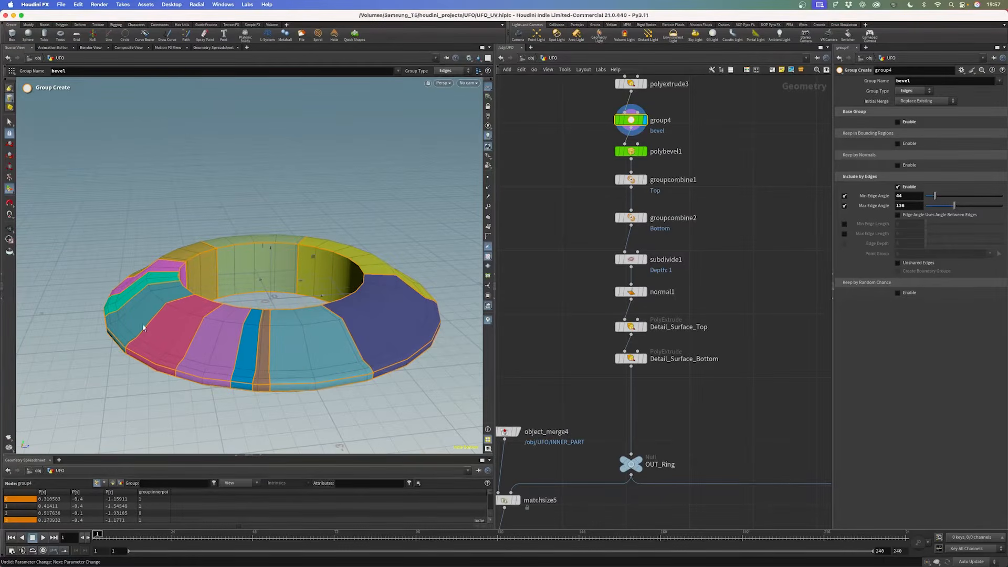
scroll(170, 357, "up", 5)
left_click_drag(168, 349, 243, 235, "alt")
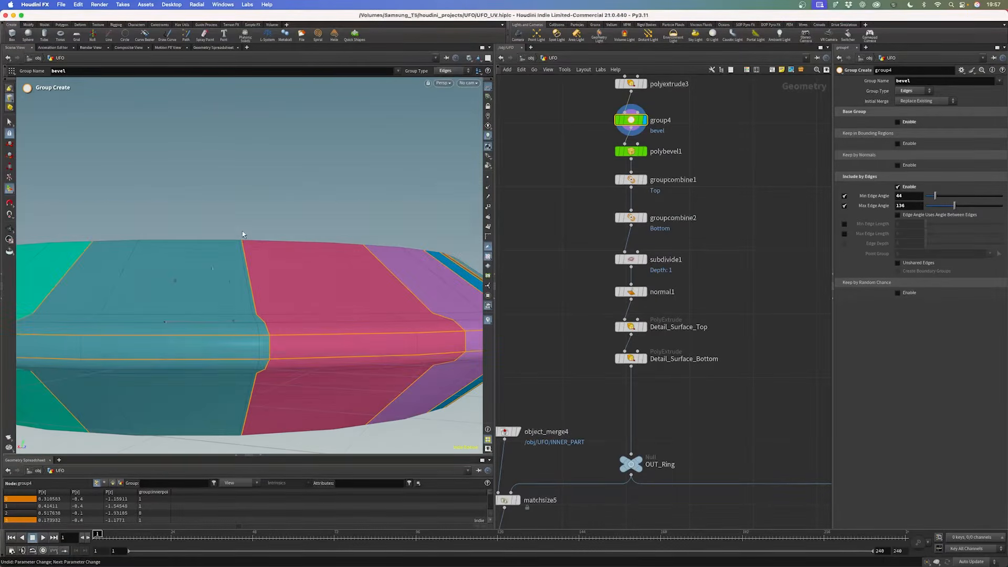
left_click_drag(269, 340, 255, 197, "alt")
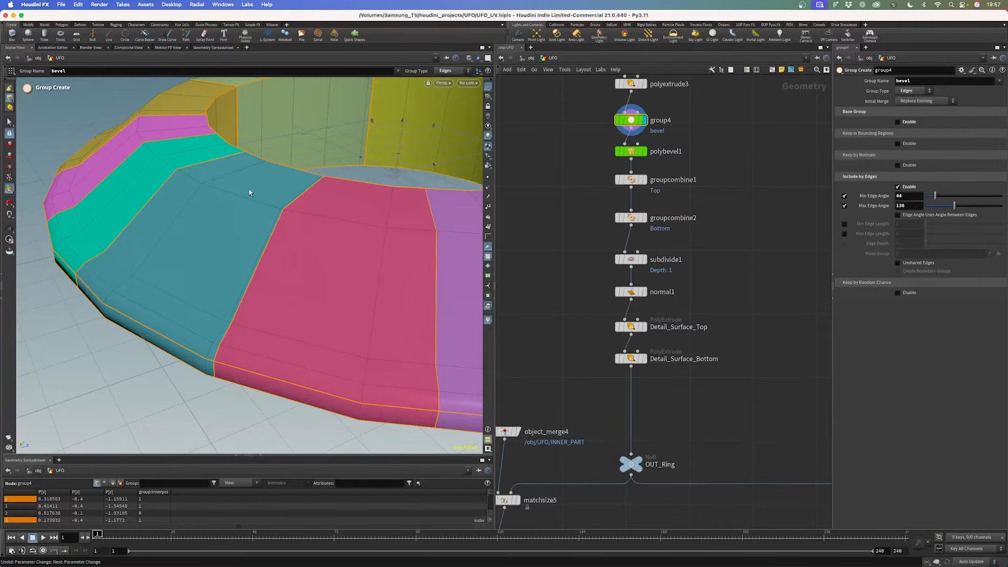
left_click_drag(268, 218, 341, 231, "alt")
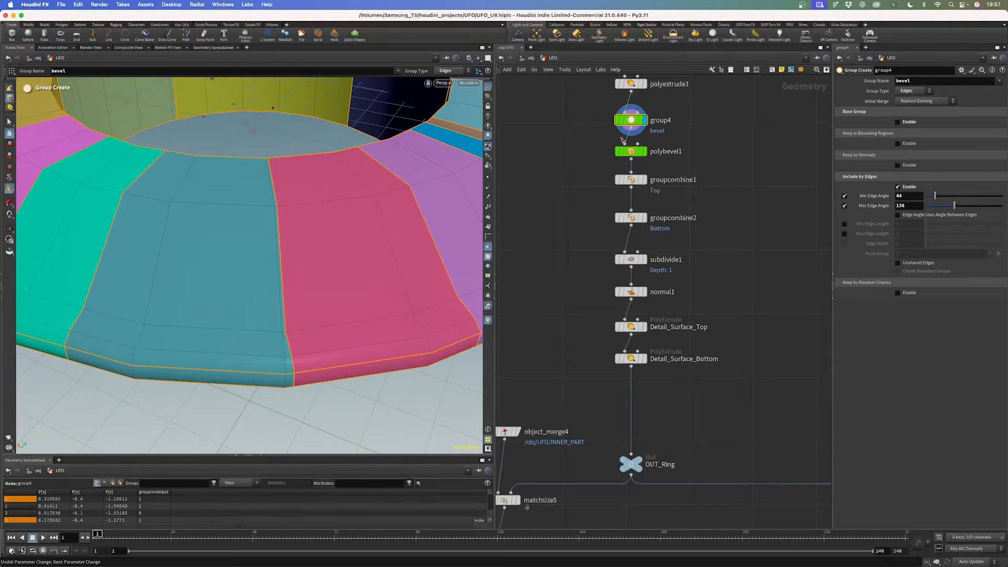
left_click_drag(328, 173, 397, 102)
right_click_drag(231, 204, 306, 129, "alt")
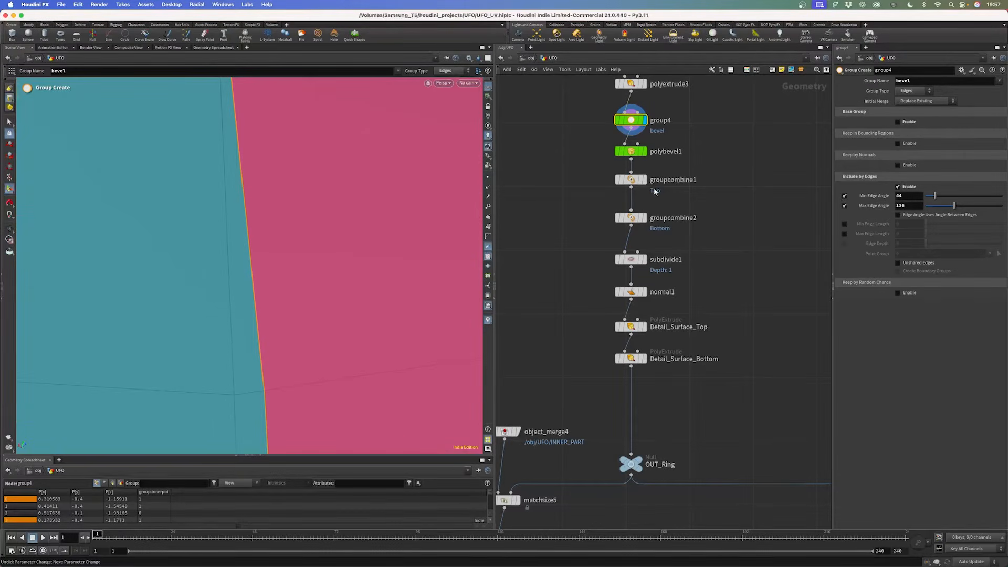
- Display Detail_Surface_Bottom and inspect the extruded panel gaps on the ring
left_click(644, 359)
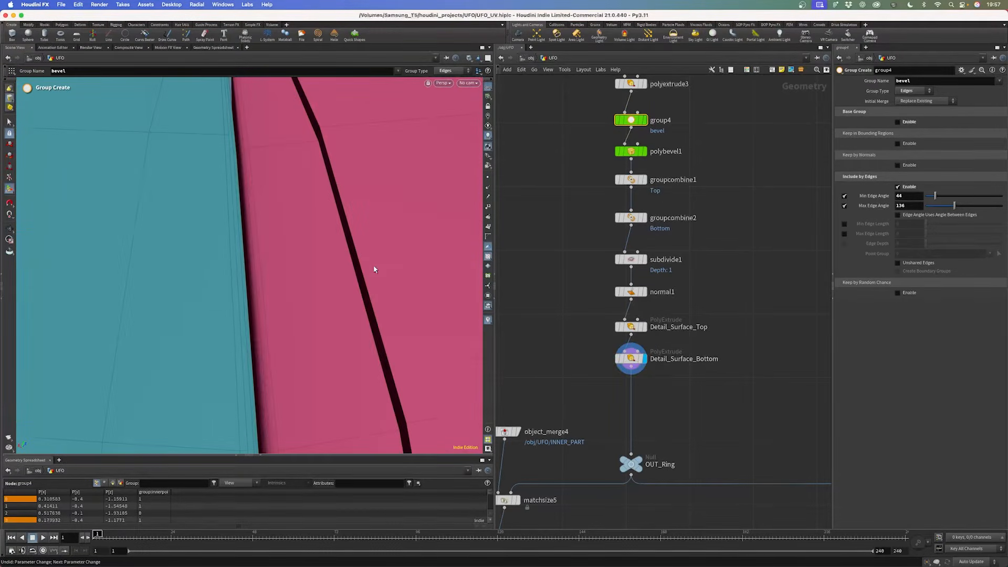
left_click_drag(316, 197, 250, 273)
mouse_move(329, 228)
left_mouse_down()
mouse_move(341, 219)
mouse_move(285, 263)
mouse_move(326, 236)
left_mouse_up()
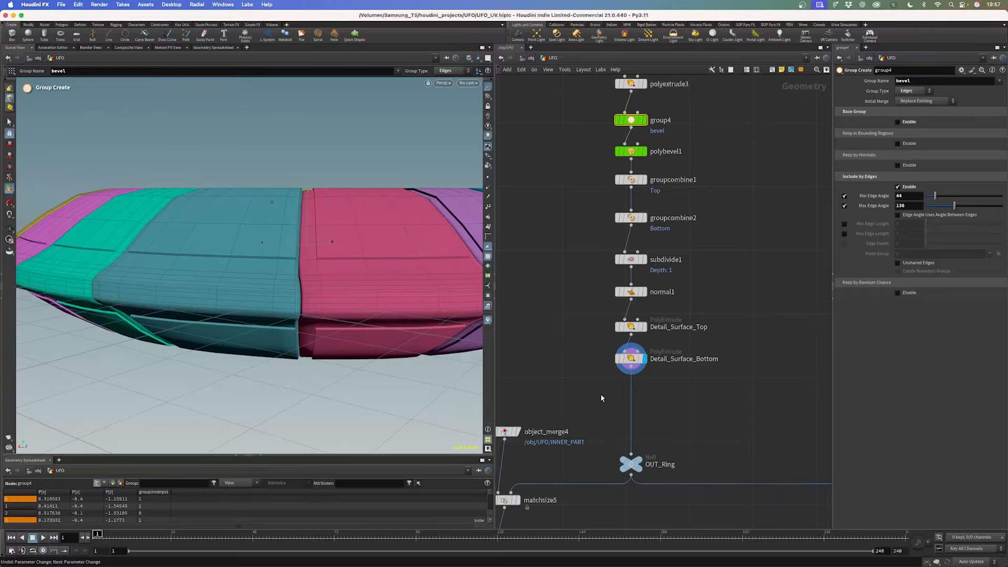
- Add a UV Auto Seam node branching from Detail_Surface_Bottom, display it and position it beside the ring's node chain
key("Tab")
type("aut")
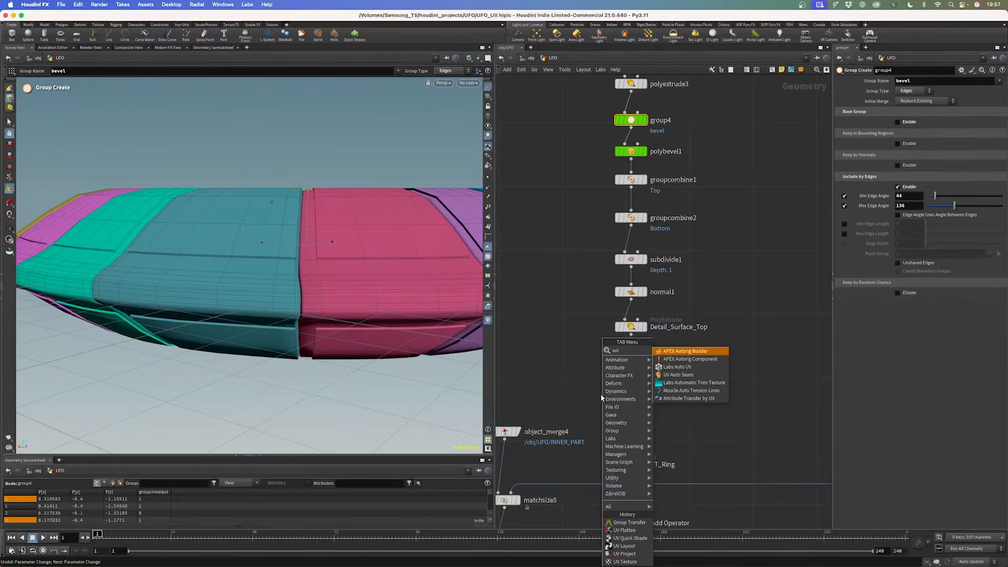
key("Down")
key("Down")
key("Down")
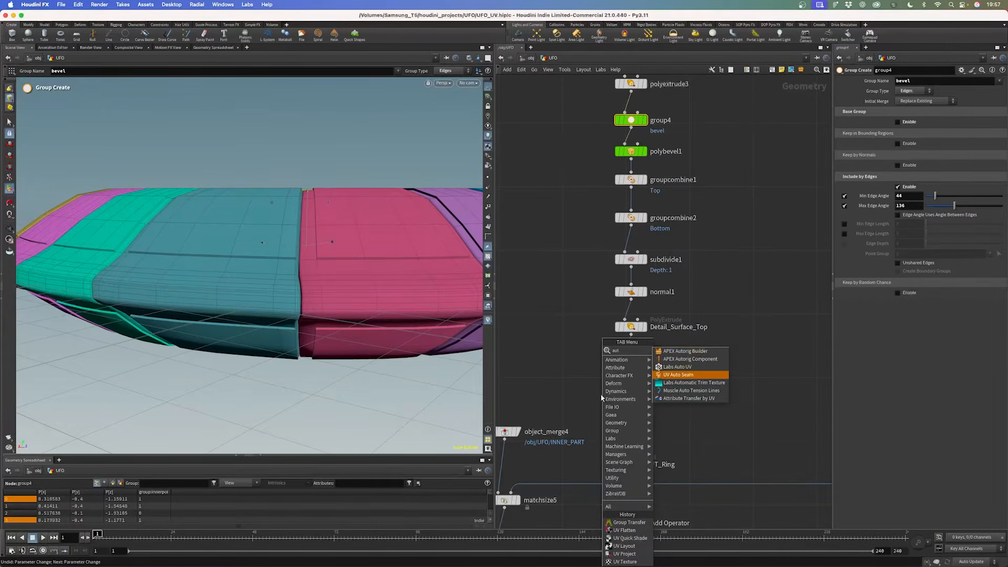
key("Return")
left_click(601, 396)
left_click(610, 396)
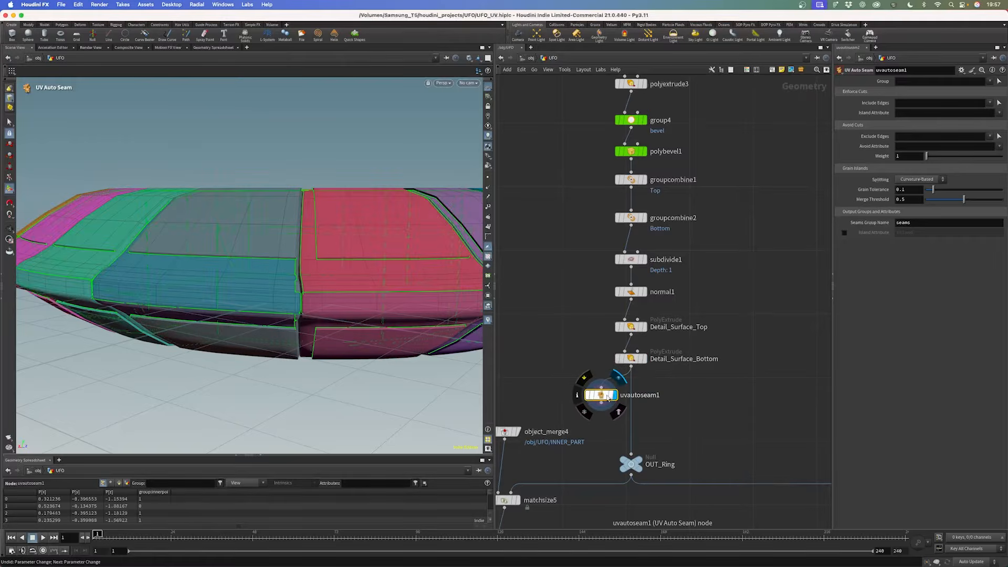
left_click_drag(605, 396, 598, 389)
- Examine where the automatic seams run along the ring's panel edges and inner wall
left_click_drag(347, 208, 329, 276, "alt")
scroll(403, 241, "up", 5)
left_click_drag(403, 241, 257, 280, "alt")
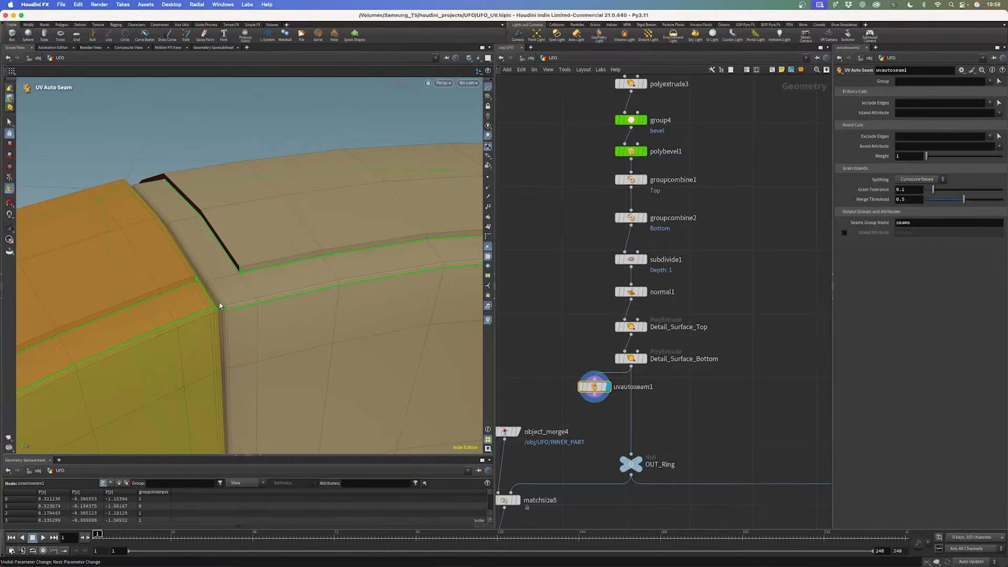
left_click_drag(278, 312, 313, 318, "alt")
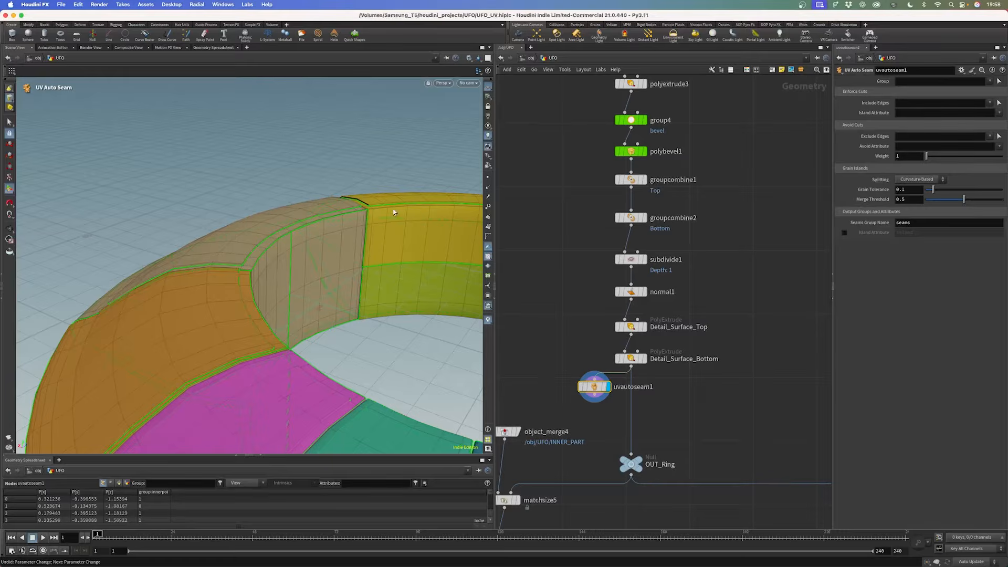
- Set the auto seam node's Island Attribute to the colour attribute Cd
mouse_move(266, 242)
left_mouse_down("alt")
mouse_move(371, 243)
mouse_move(231, 228)
mouse_move(280, 243)
left_mouse_up("alt")
scroll(280, 242, "down", 5)
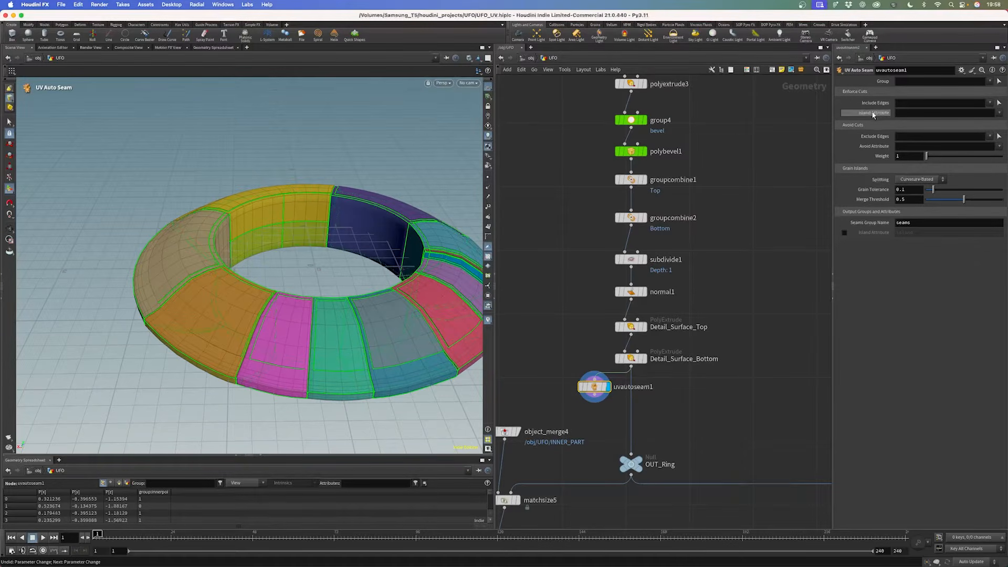
left_click(1000, 112)
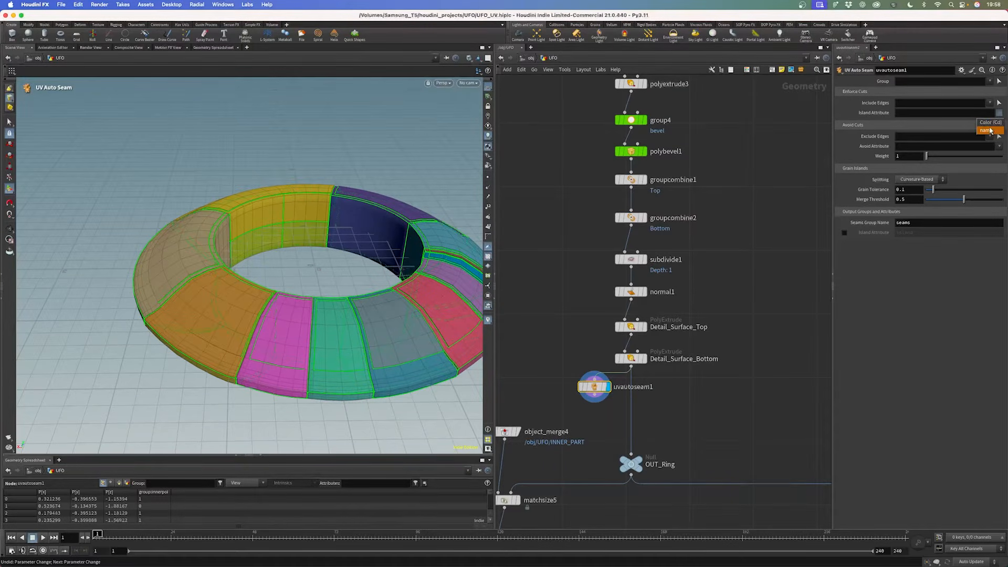
left_click(990, 122)
mouse_move(933, 189)
left_mouse_down()
mouse_move(967, 189)
mouse_move(933, 190)
left_mouse_up()
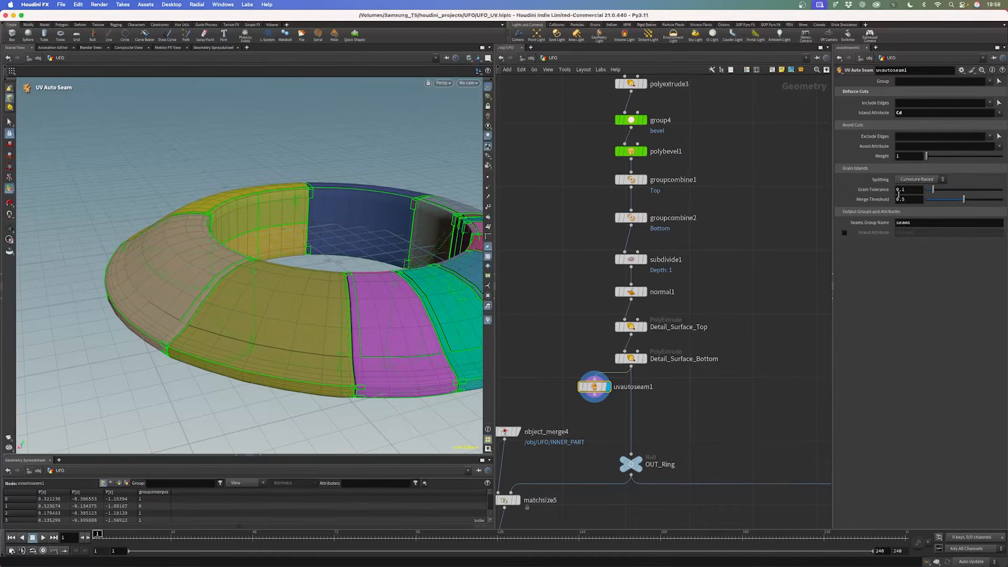
- Add a UV Flatten node after uvautoseam1, display it and set its flattening seams to the seams group
left_click_drag(917, 223, 850, 225)
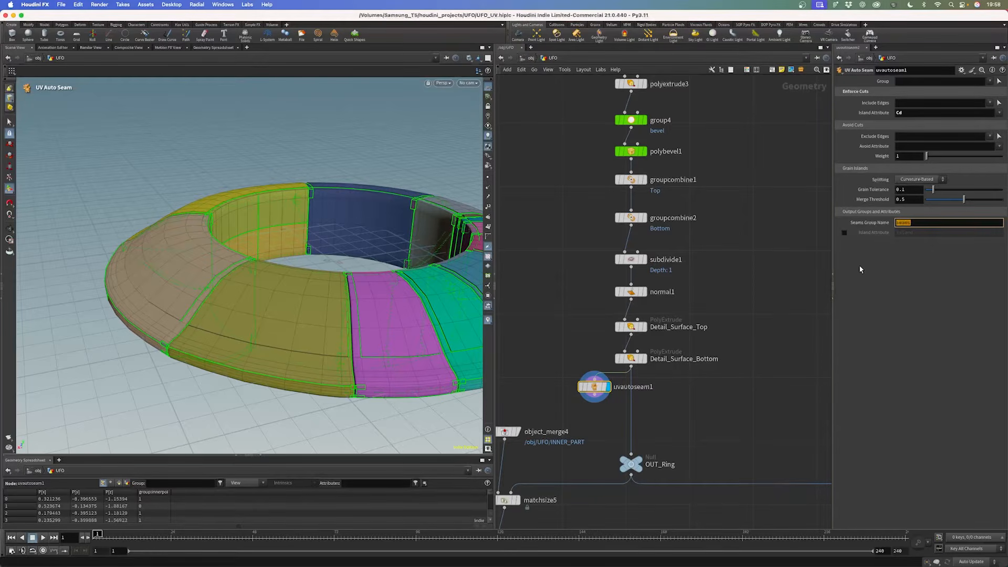
key("Tab")
type("uvfl")
key("Return")
left_click(602, 399)
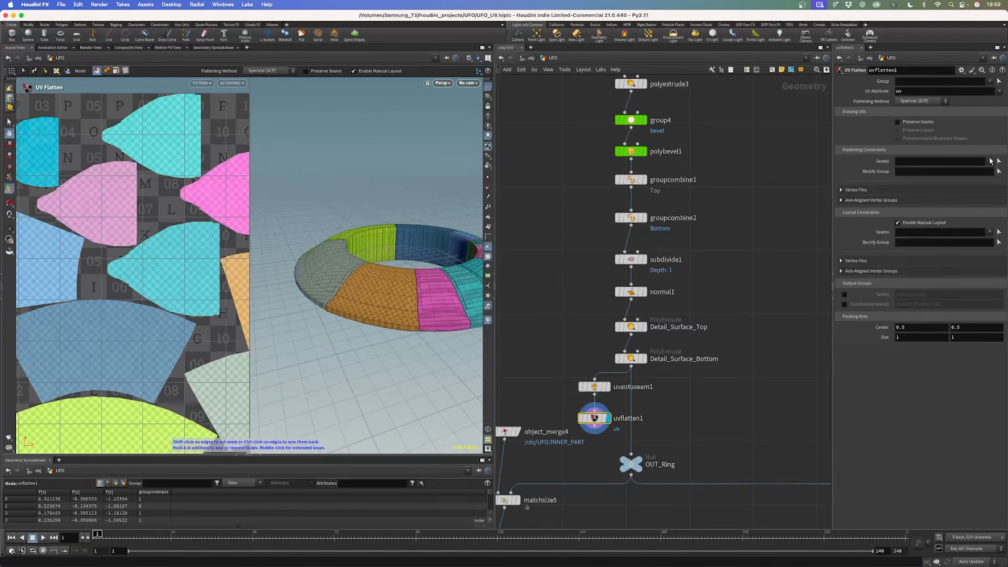
left_click(990, 161)
left_click(965, 346)
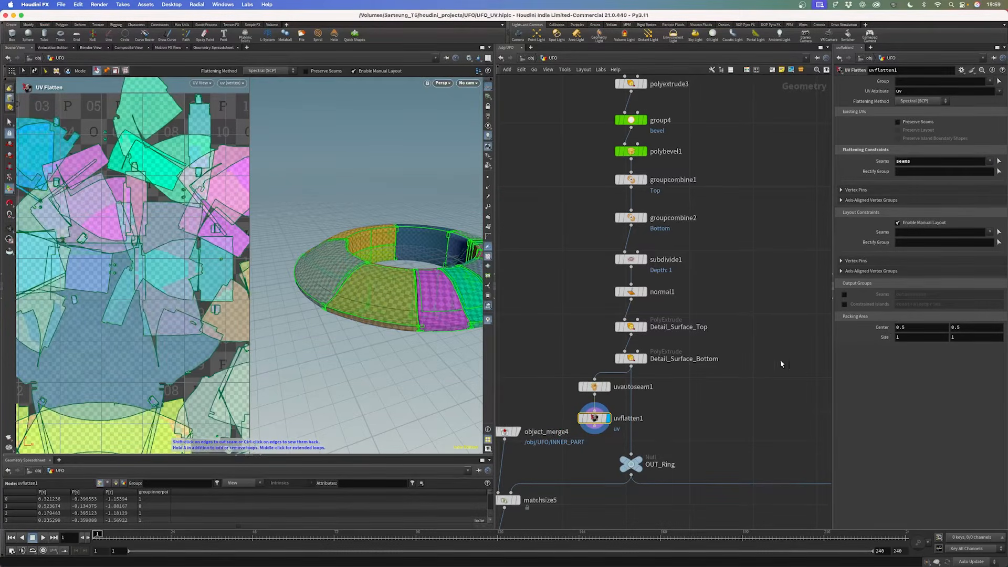
- Insert uvautoseam1 and uvflatten1 into the ring's main chain between Detail_Surface_Bottom and OUT_Ring
left_click_drag(599, 420, 628, 385)
left_click(592, 387, "shift")
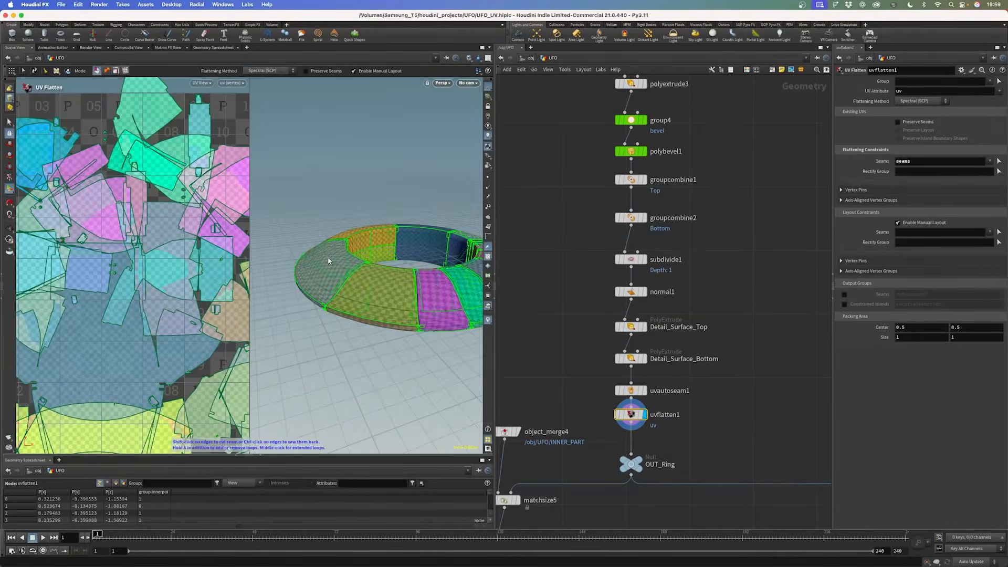
left_click_drag(345, 266, 433, 305, "alt")
- Display subdivide4 in the bottom part's branch and move the node closer to polybevel2
middle_click_drag(657, 438, 665, 381)
key("Tab")
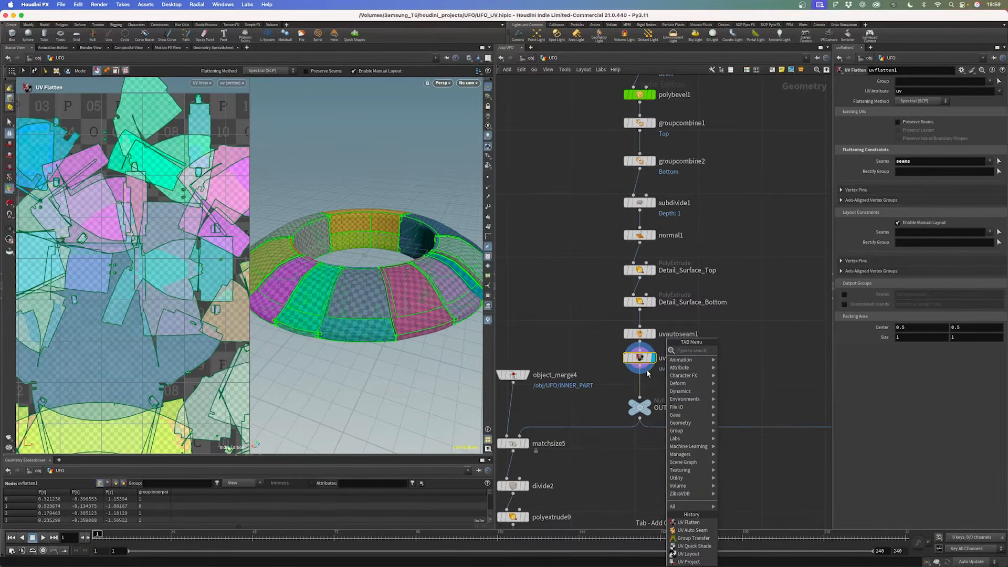
scroll(600, 362, "down", 5)
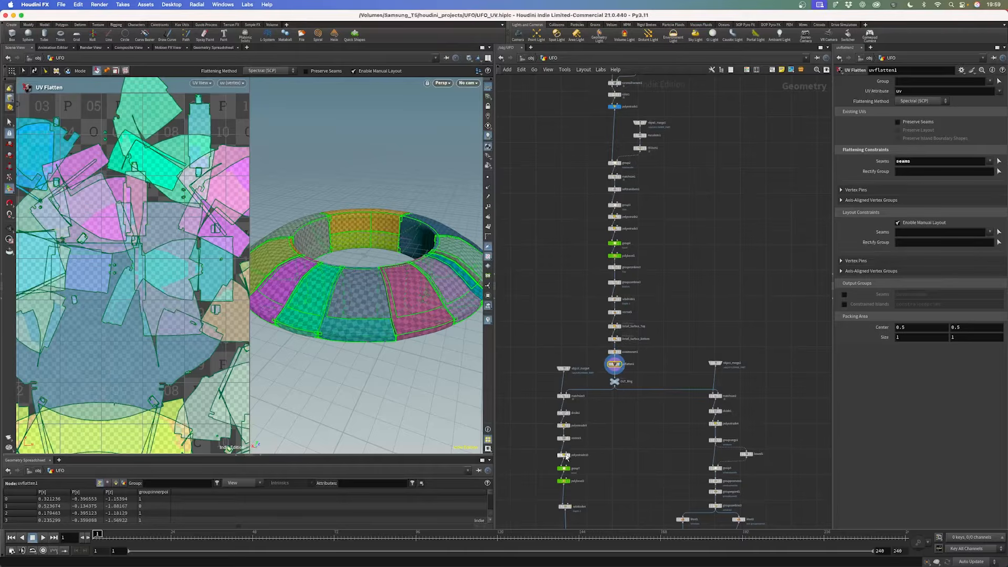
middle_click_drag(654, 434, 642, 241)
scroll(627, 381, "down", 5)
middle_click_drag(627, 382, 641, 210)
middle_click_drag(688, 400, 683, 336)
scroll(683, 336, "up", 2)
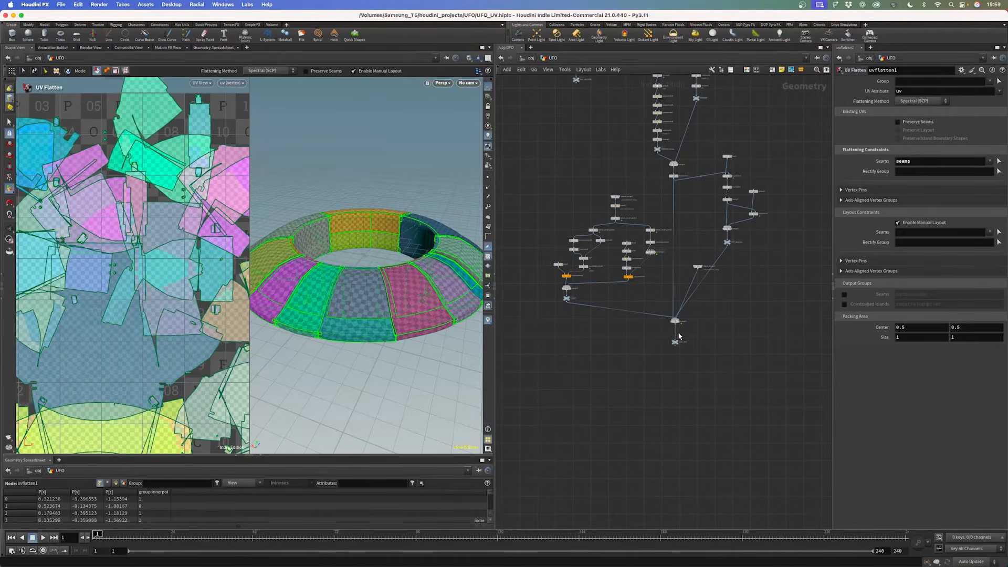
middle_click_drag(626, 161, 608, 299)
middle_click_drag(582, 151, 595, 286)
scroll(579, 323, "up", 10)
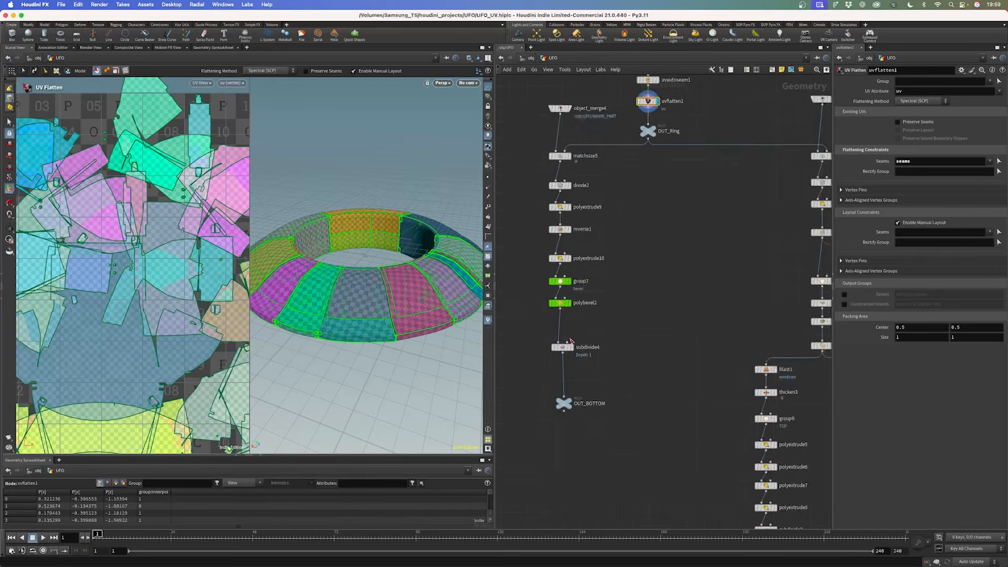
left_click(571, 349)
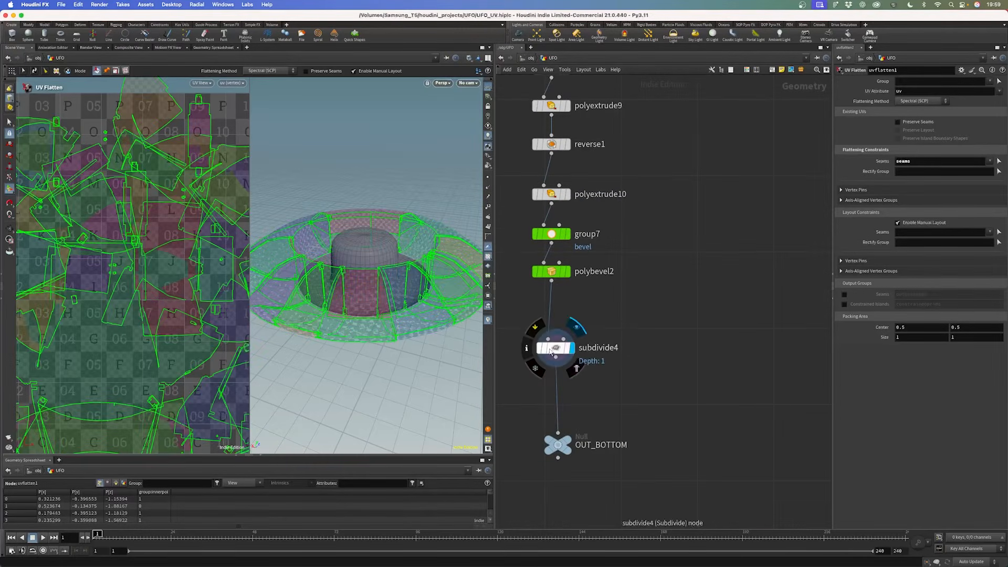
left_click(550, 324)
left_click(565, 328)
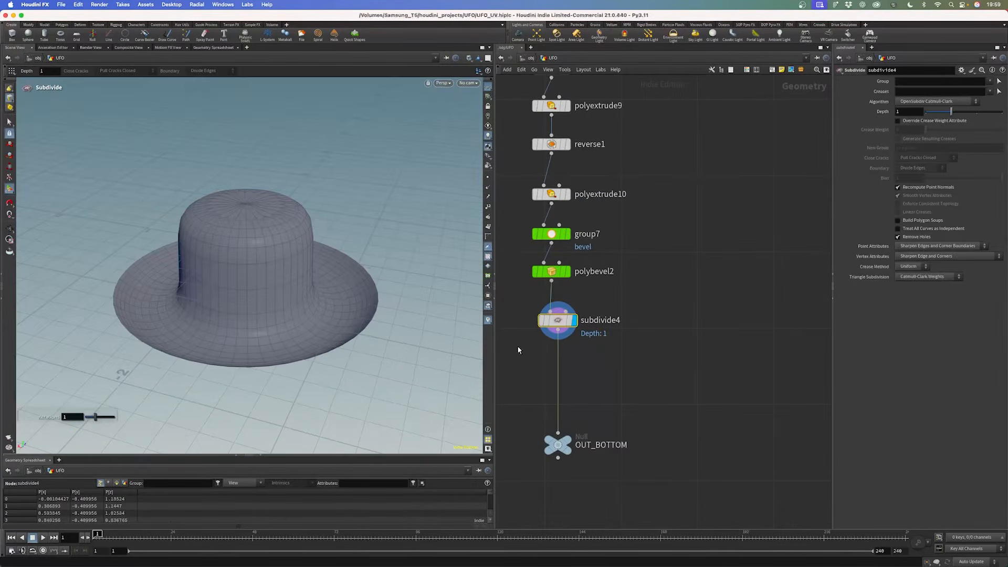
- Insert a UV Flatten node between subdivide4 and OUT_BOTTOM and display its result
left_click_drag(292, 310, 272, 216, "alt")
middle_click_drag(598, 196, 633, 249)
mouse_move(554, 198)
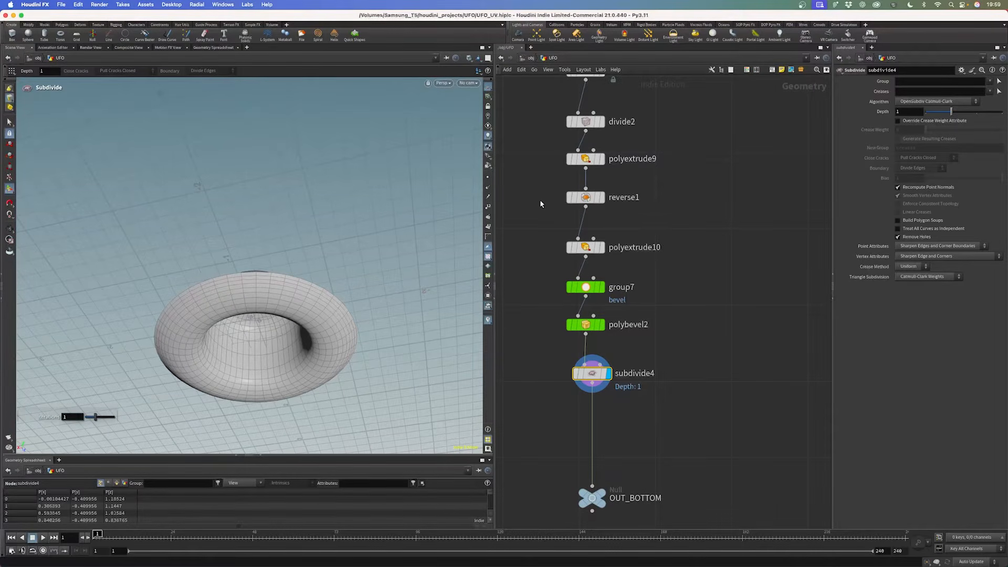
left_click(586, 246)
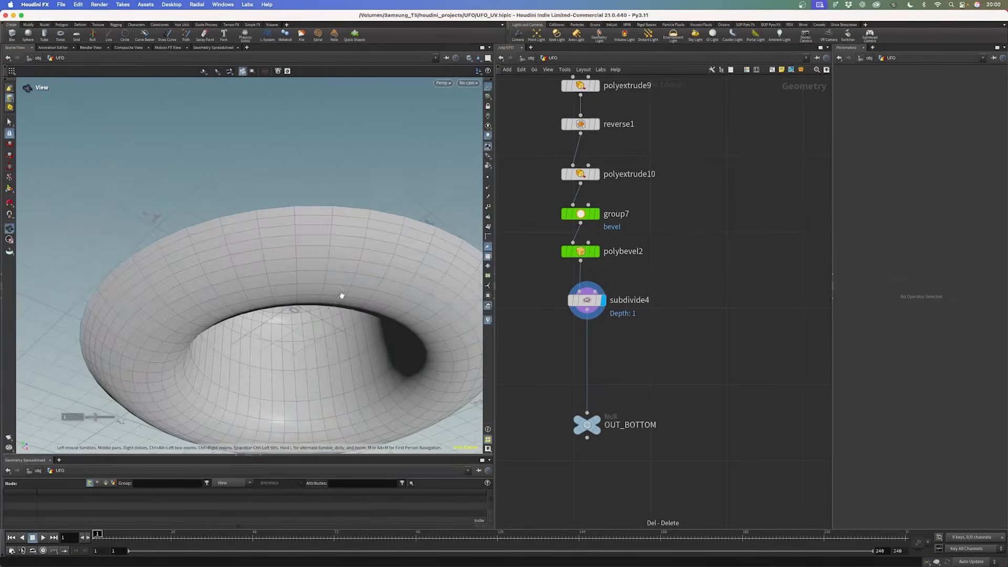
middle_click_drag(348, 288, 348, 224, "alt")
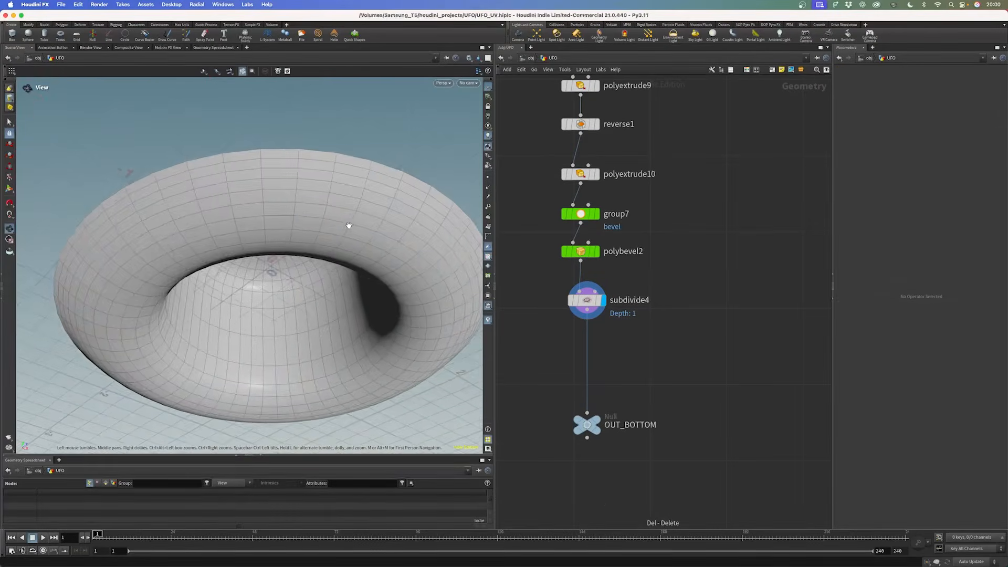
left_click_drag(348, 225, 331, 258, "alt")
key("Return")
key("Tab")
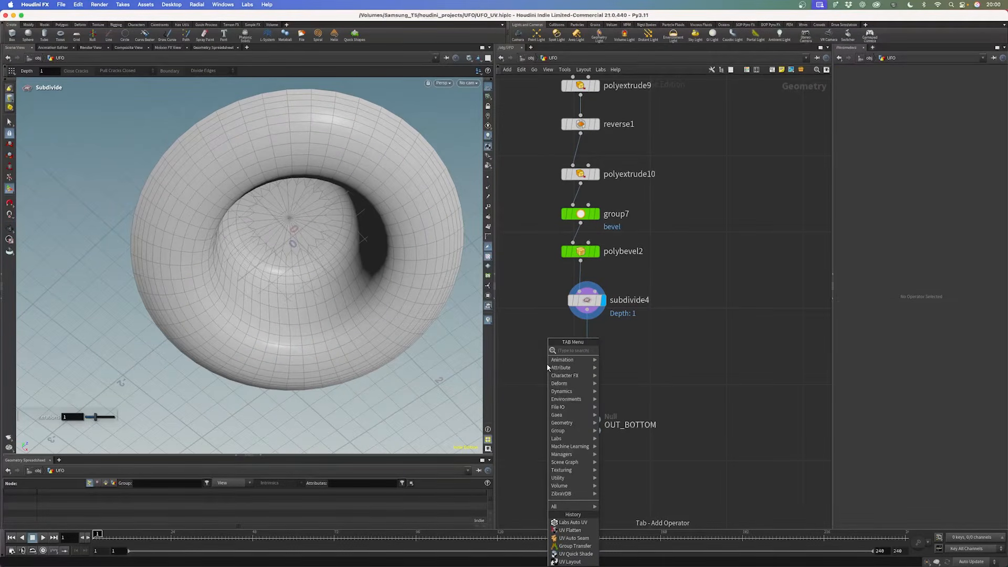
type("uv flatten")
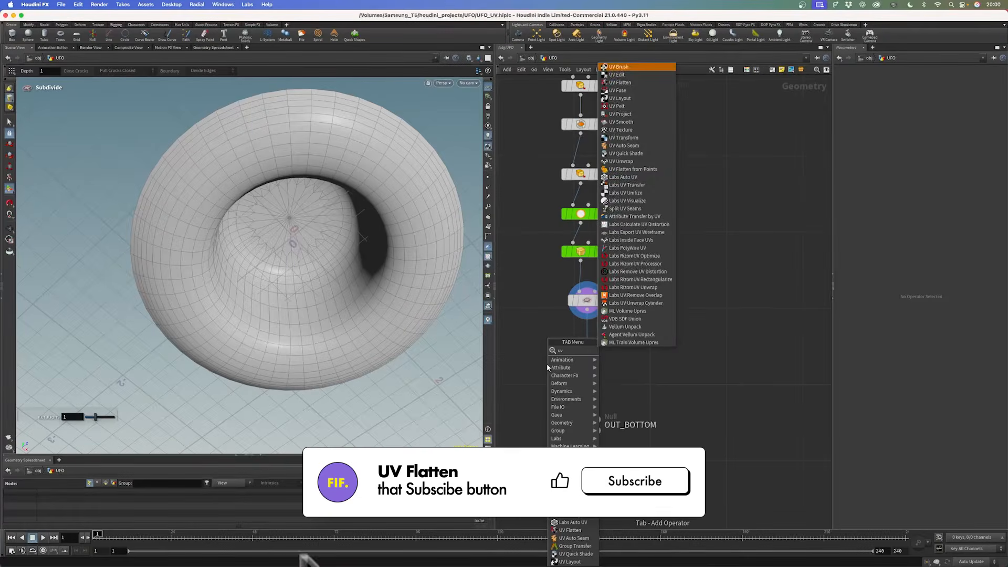
key("Return")
left_click(547, 364)
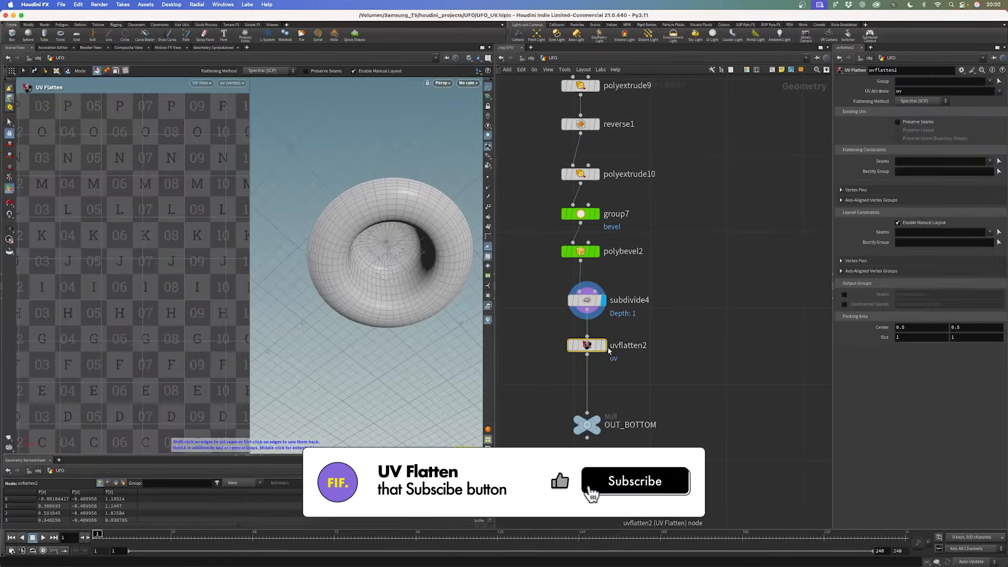
right_click_drag(362, 284, 417, 198, "alt")
left_click_drag(416, 198, 349, 218, "alt")
right_click_drag(405, 227, 368, 227, "alt")
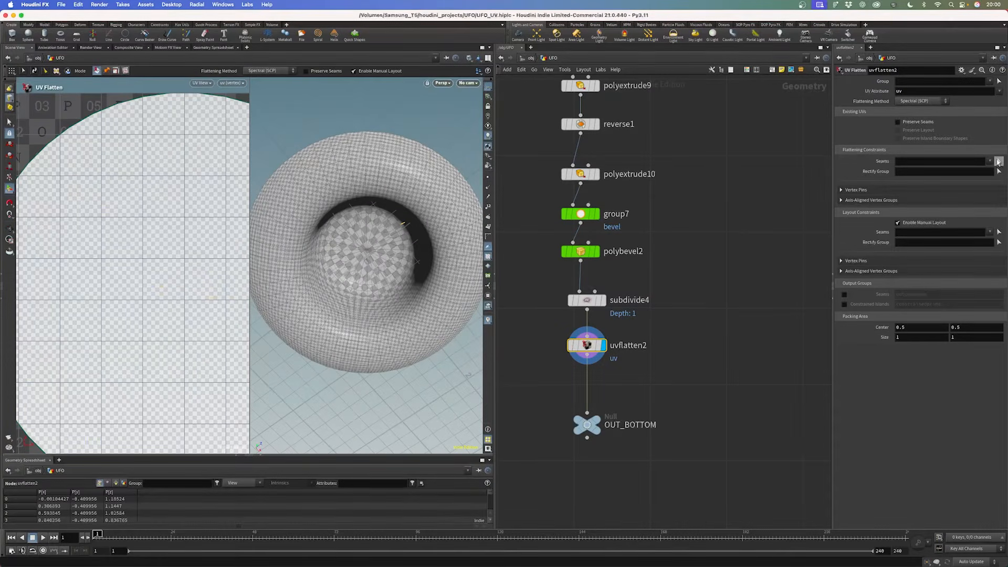
- Set uvflatten2's flattening seams to the edge loop around the circular cap inside the bottom part
left_click(999, 162)
left_click_drag(350, 283, 263, 288, "alt")
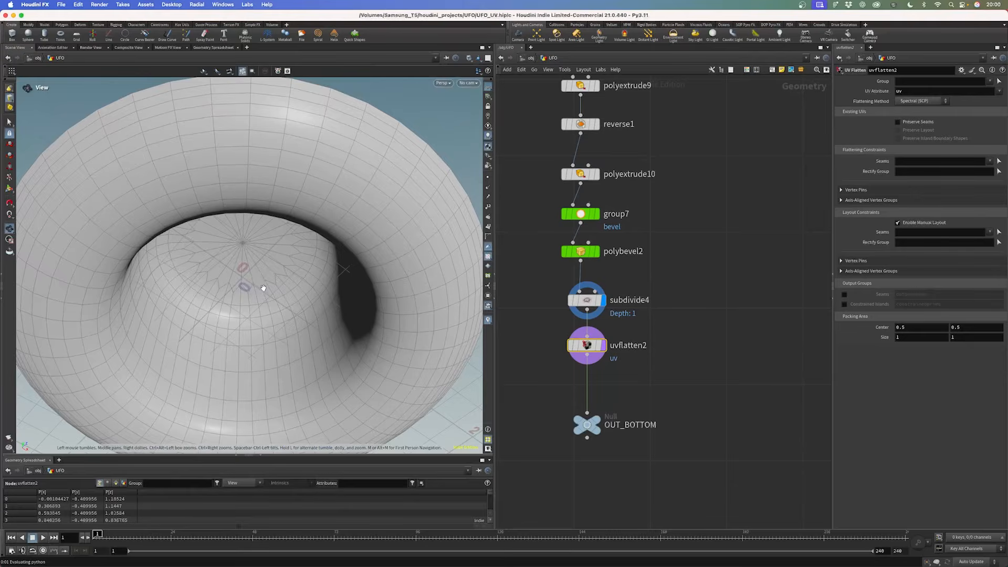
right_click_drag(263, 288, 247, 308, "alt")
left_click_drag(247, 308, 251, 276, "alt")
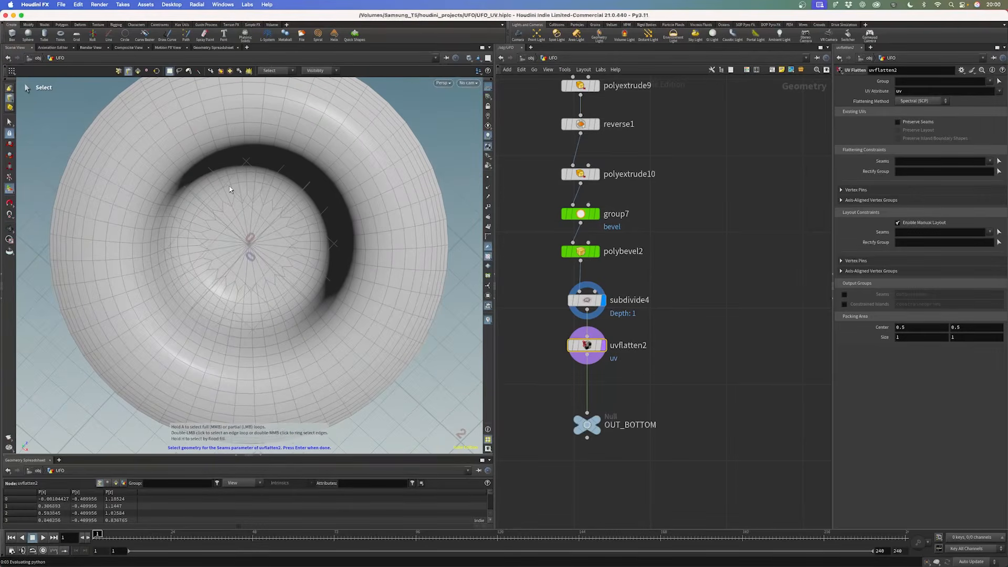
key("shift")
left_click_drag(266, 215, 324, 296, "alt")
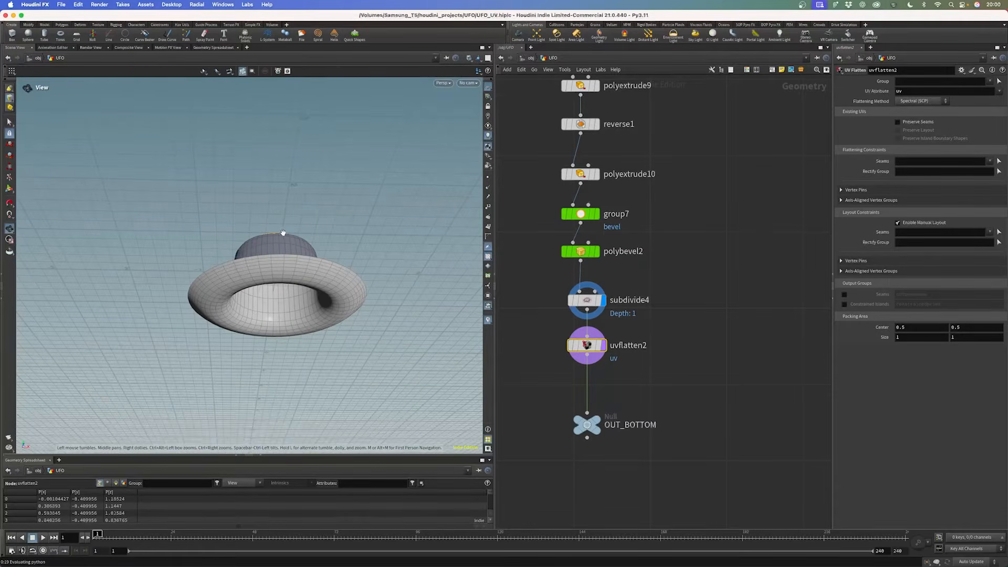
left_click_drag(321, 302, 285, 328)
key("Return")
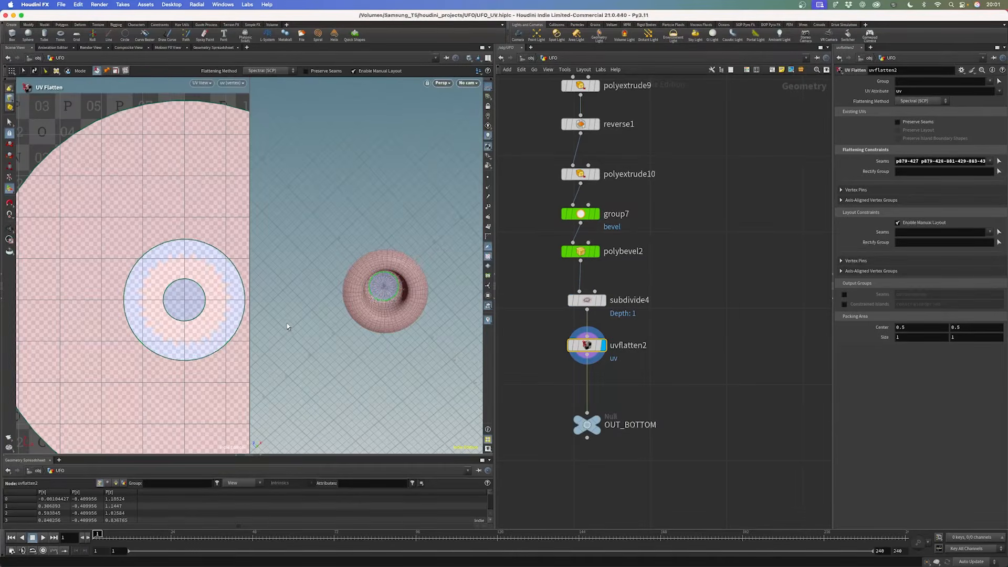
- Extend uvflatten2's seams with an edge path from the cap's centre along the inner wall and across the brim
scroll(117, 243, "down", 6)
middle_click_drag(205, 254, 158, 243)
scroll(393, 301, "up", 6)
left_click_drag(394, 302, 329, 282)
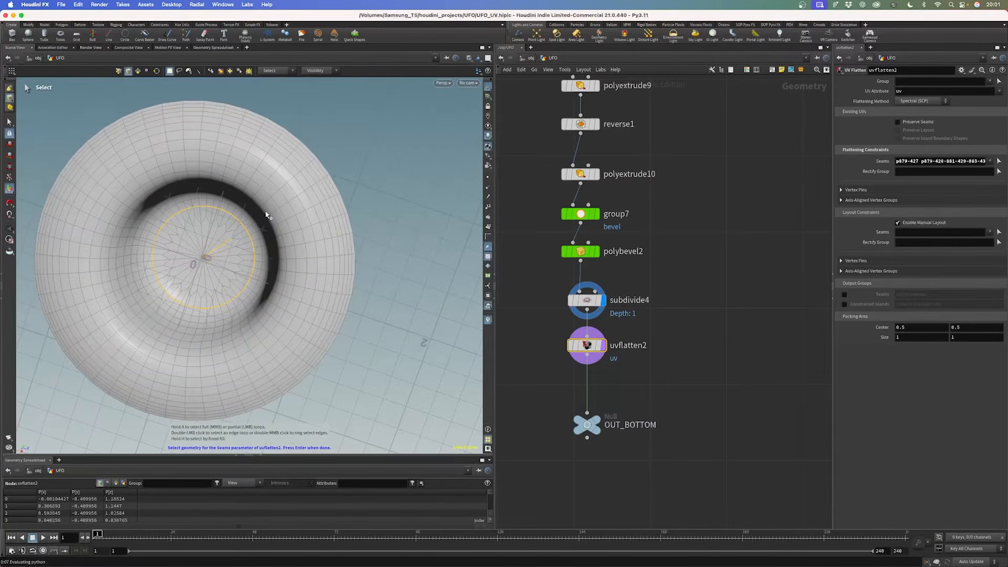
key("shift+a")
key("Escape")
left_click_drag(317, 184, 348, 162)
key("s")
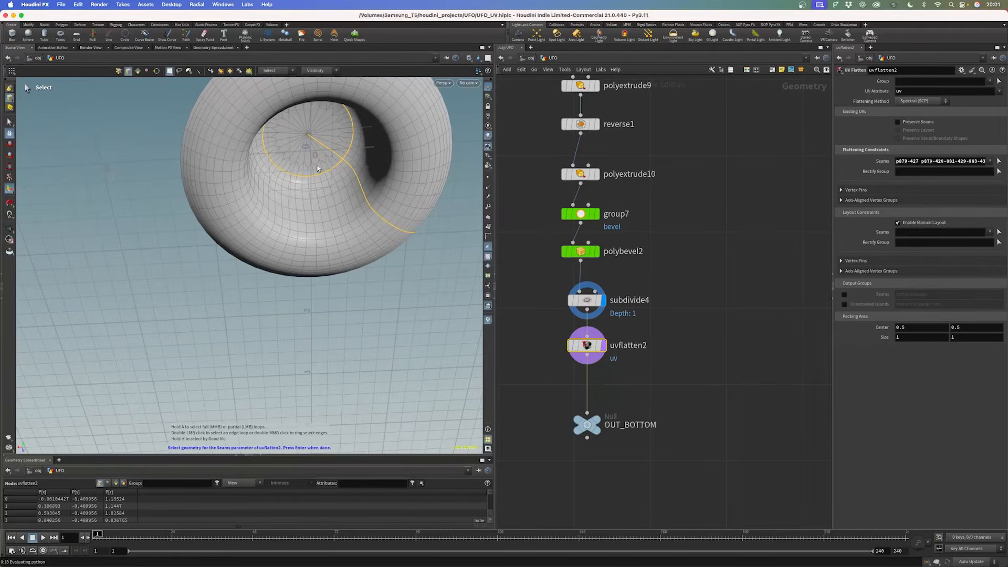
key("Return")
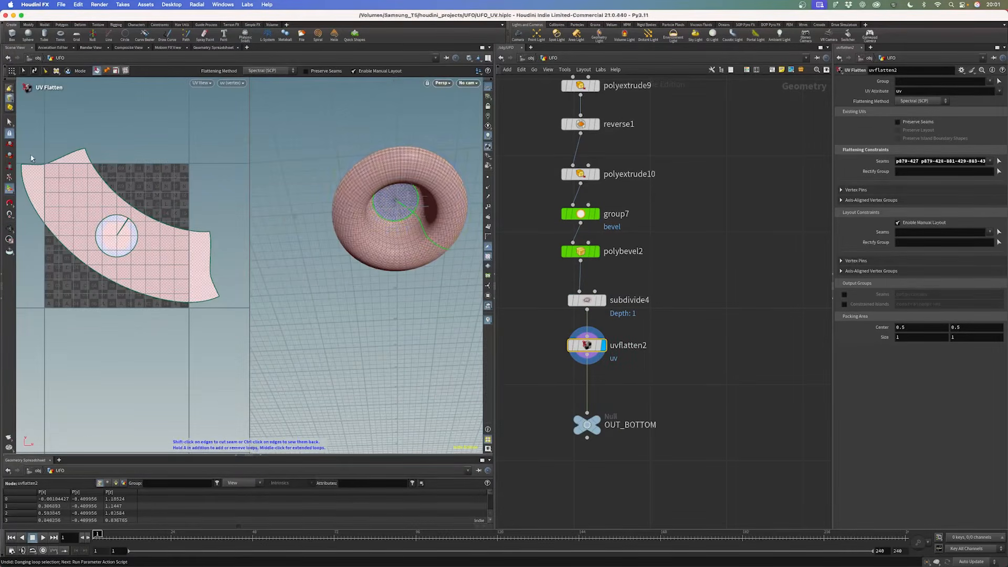
- Display OUT_BOTTOM, save the scene and inspect the checker pattern on the bottom part
key("Escape")
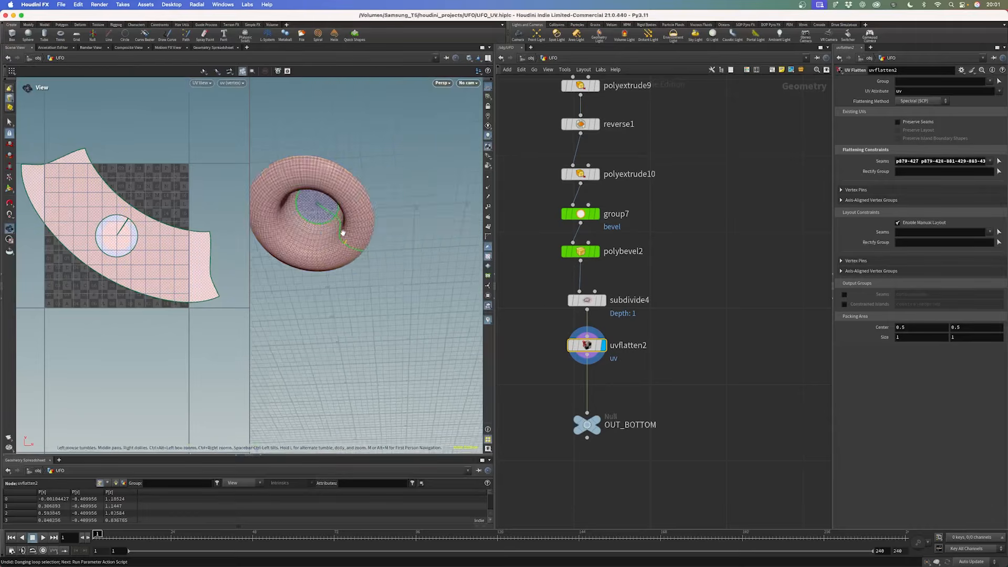
scroll(395, 259, "up", 10)
mouse_move(395, 259)
left_mouse_down()
mouse_move(383, 264)
mouse_move(378, 227)
mouse_move(385, 261)
left_mouse_up()
right_click_drag(384, 261, 392, 230)
left_click_drag(392, 231, 358, 241)
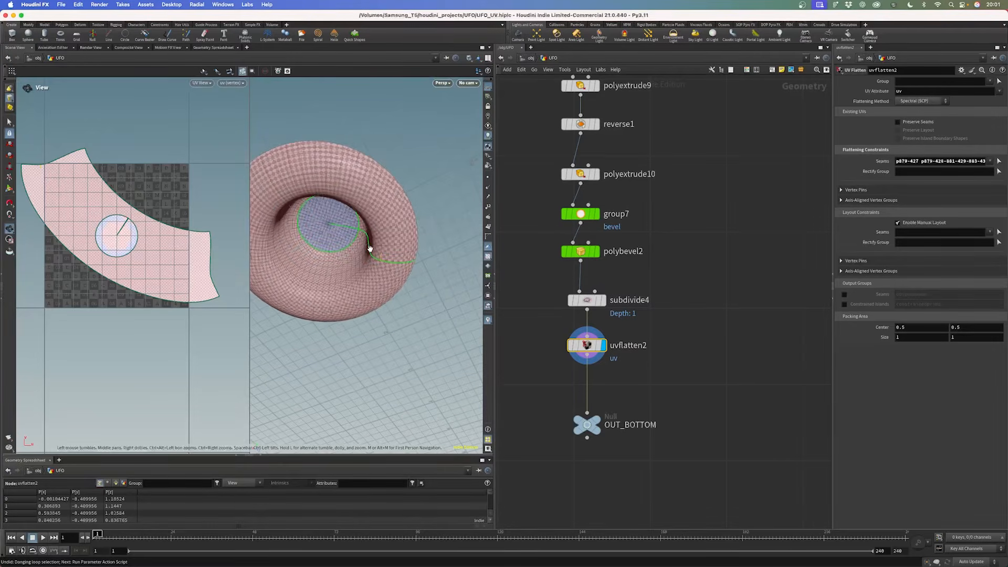
left_click(597, 420)
key("super+s")
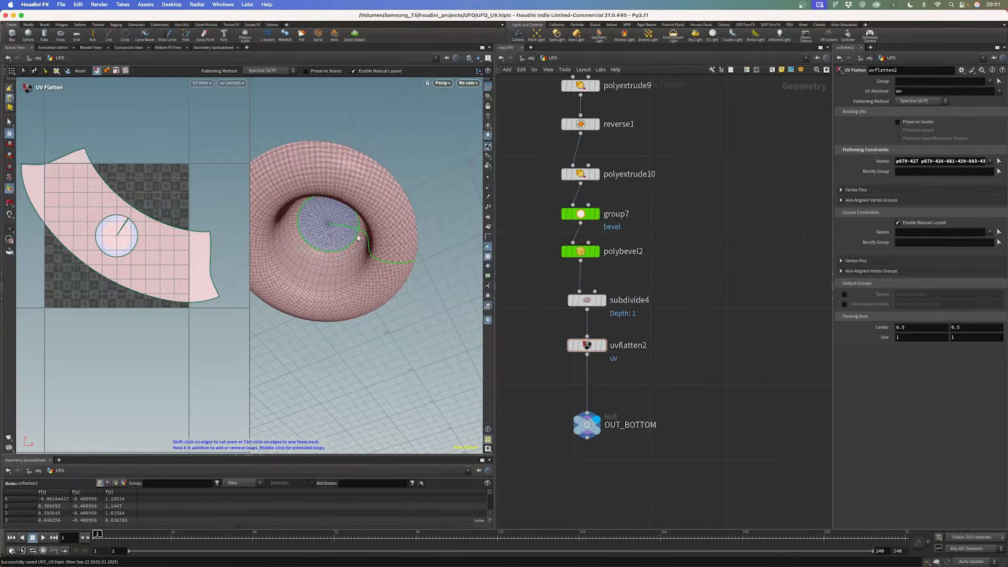
left_click(589, 429)
right_click_drag(233, 158, 205, 226)
left_click_drag(213, 321, 219, 259)
right_click_drag(219, 258, 205, 263)
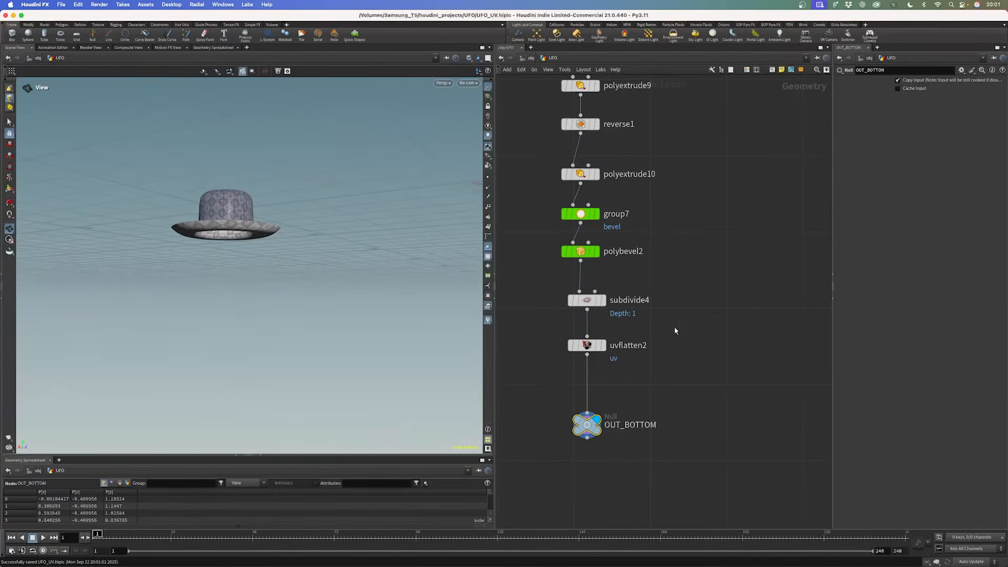
- Display the WINDOW null and view the dome glass
right_click_drag(648, 311, 619, 335)
right_click_drag(619, 292, 651, 256)
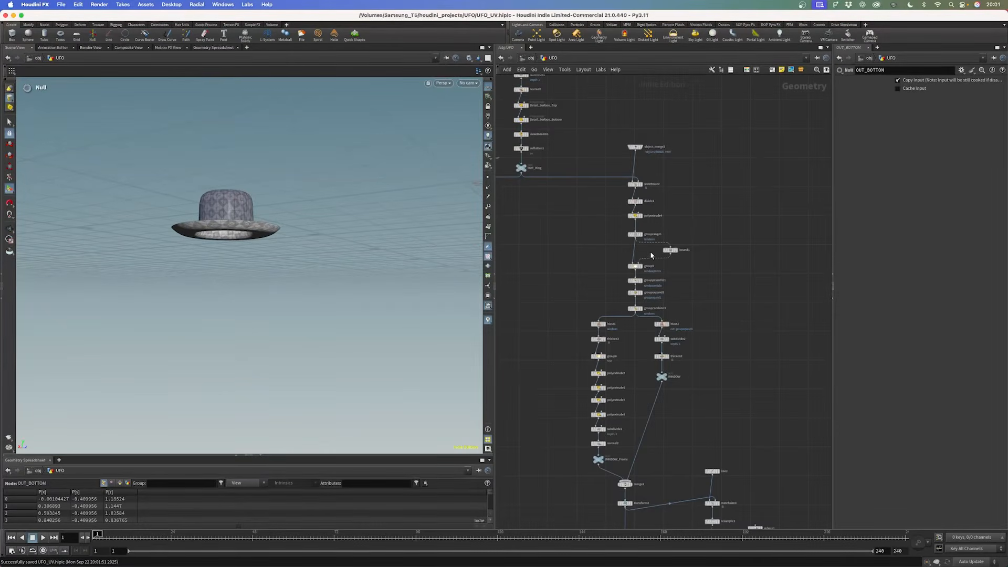
middle_click_drag(621, 344, 605, 252)
right_click_drag(661, 295, 685, 269)
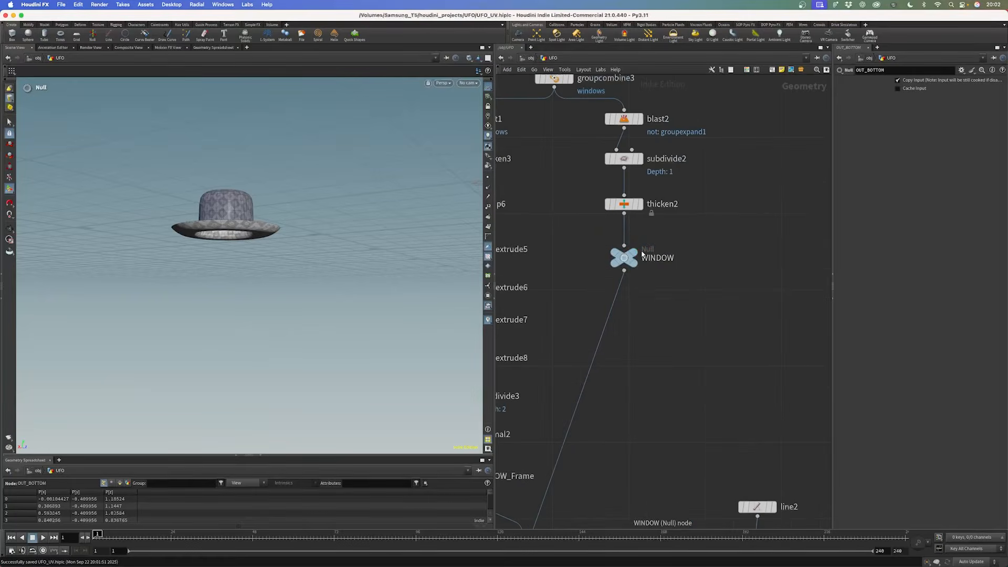
left_click(642, 236)
left_click_drag(627, 258, 627, 275)
left_click_drag(190, 167, 309, 171)
- Show WINDOW_Frame as a template together with WINDOW and compare the two dome parts
middle_click_drag(498, 158, 562, 229)
middle_click_drag(601, 351, 601, 210)
scroll(559, 429, "up", 2)
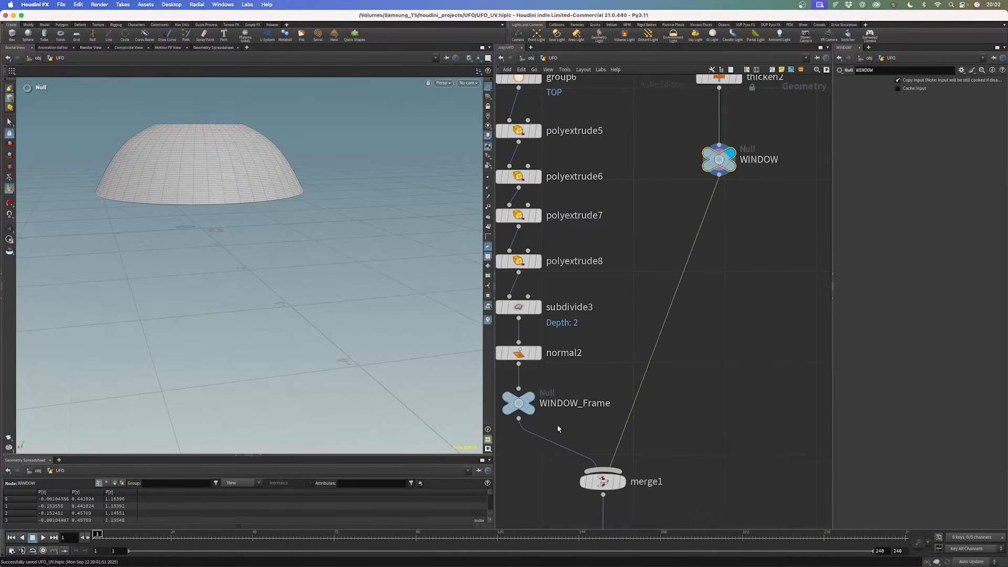
left_click(531, 413)
left_click_drag(237, 184, 250, 246, "alt")
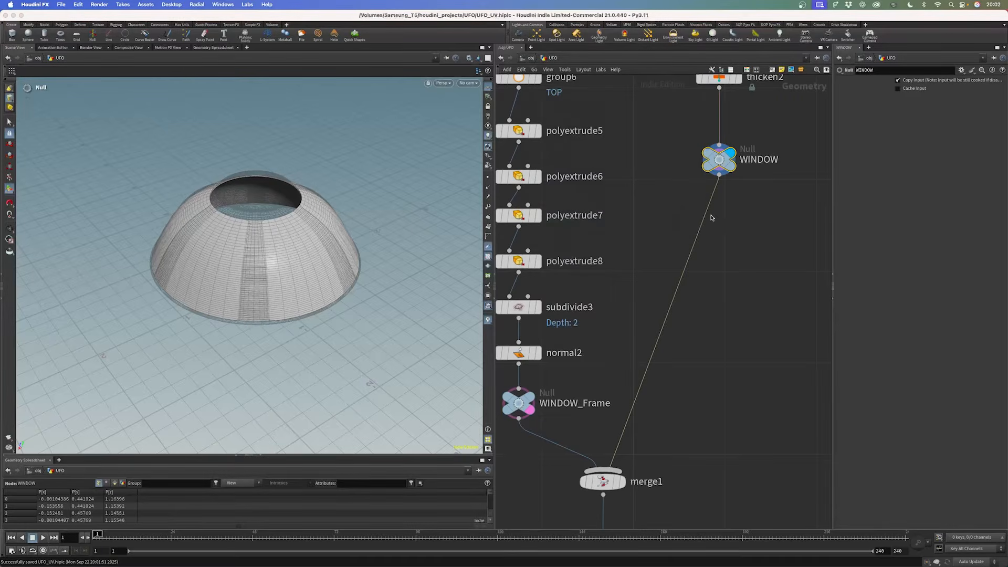
- Move the WINDOW null down and insert a UV Flatten node between thicken2 and WINDOW
left_click_drag(719, 159, 720, 259)
middle_click_drag(703, 138, 699, 222)
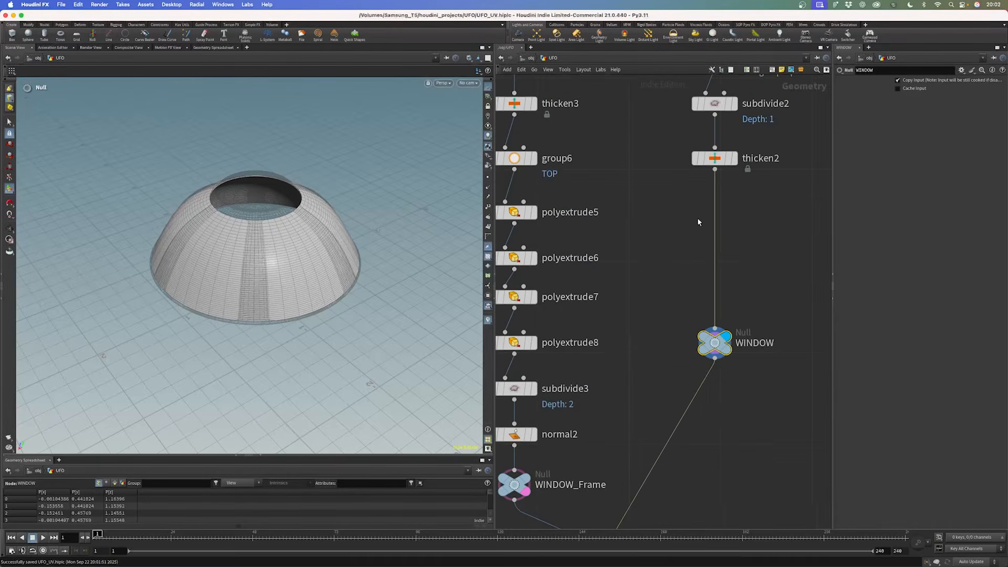
key("Tab")
type("uvfl")
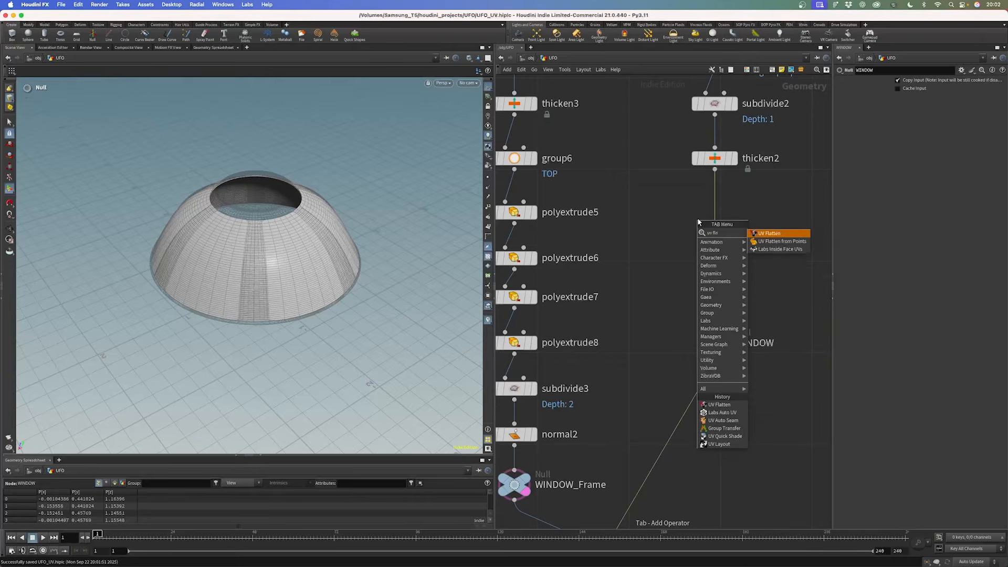
key("Return")
left_click(697, 218)
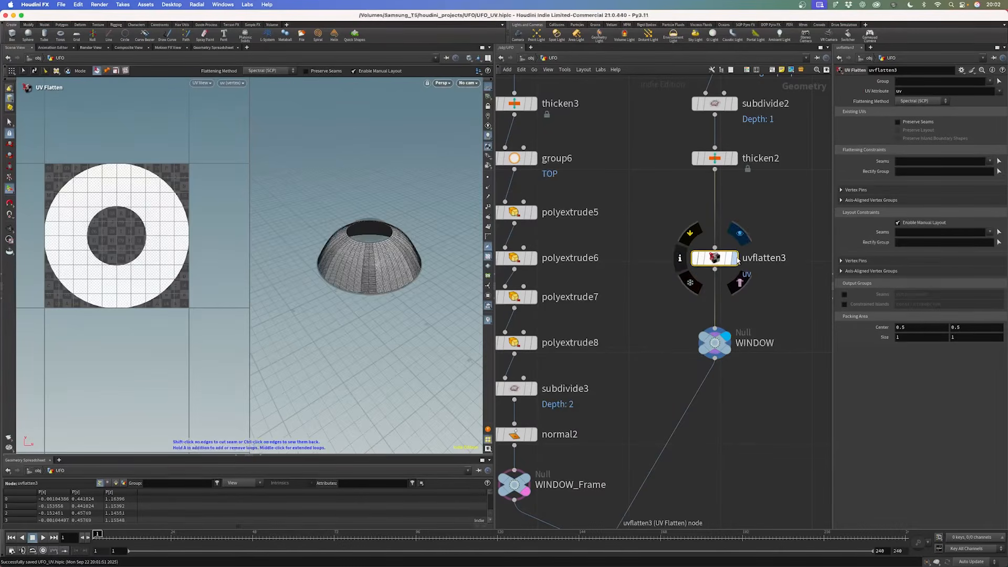
- Examine the dome glass's initial flattened UVs and the checker pattern on its surface
scroll(126, 240, "up", 10)
scroll(127, 240, "down", 5)
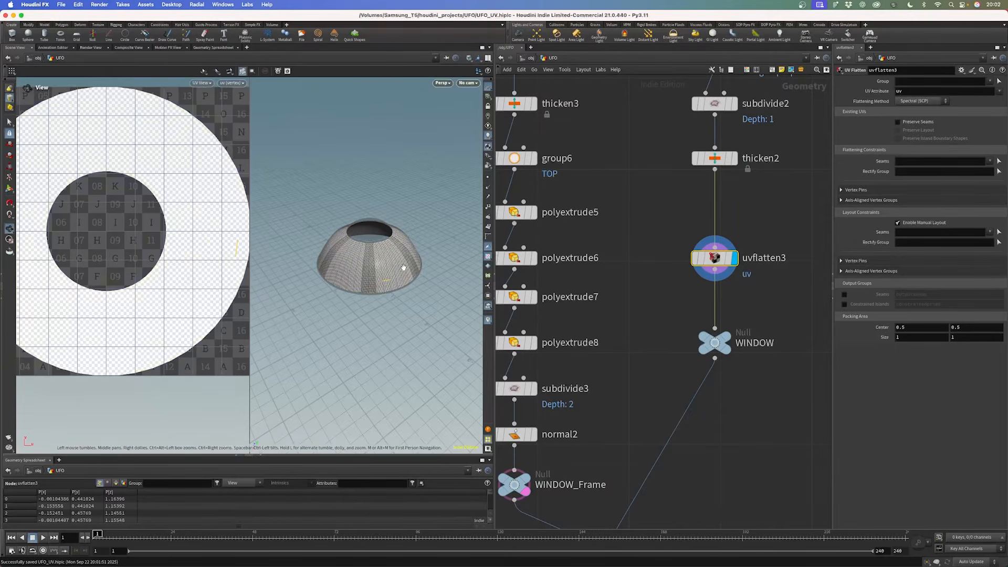
key("Escape")
scroll(449, 201, "up", 5)
scroll(450, 201, "up", 4)
left_click_drag(370, 258, 423, 221)
key("Return")
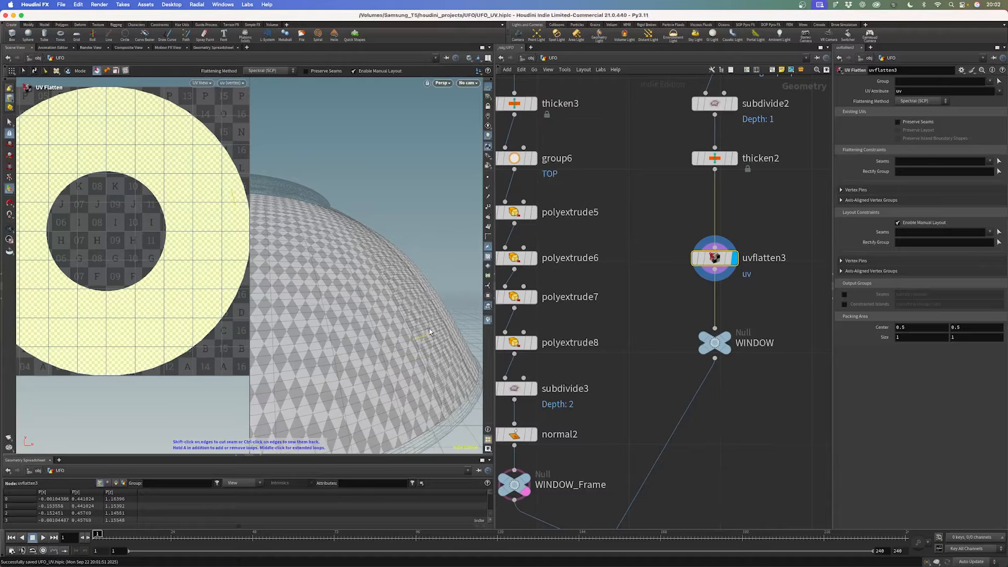
scroll(361, 267, "down", 5, "alt")
left_click_drag(359, 262, 333, 227, "alt")
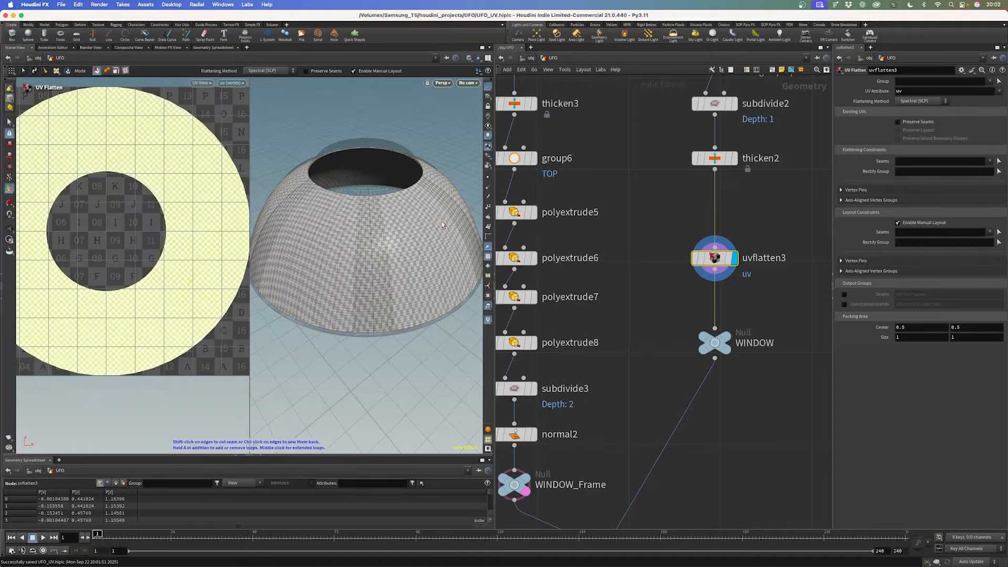
- Set vertical edge loops on opposite sides of the dome glass as uvflatten3's flattening seams
left_click(999, 161)
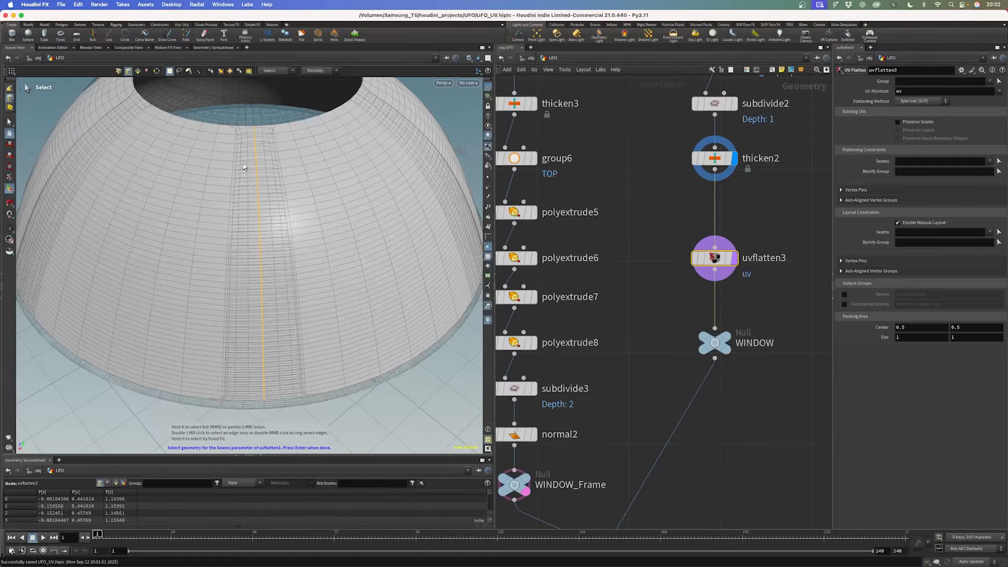
middle_click_drag(336, 119, 353, 212, "alt")
right_click_drag(354, 211, 287, 162, "alt")
mouse_move(288, 162)
left_mouse_down("alt")
mouse_move(291, 194)
mouse_move(341, 226)
mouse_move(325, 184)
mouse_move(304, 168)
left_mouse_up("alt")
key("Return")
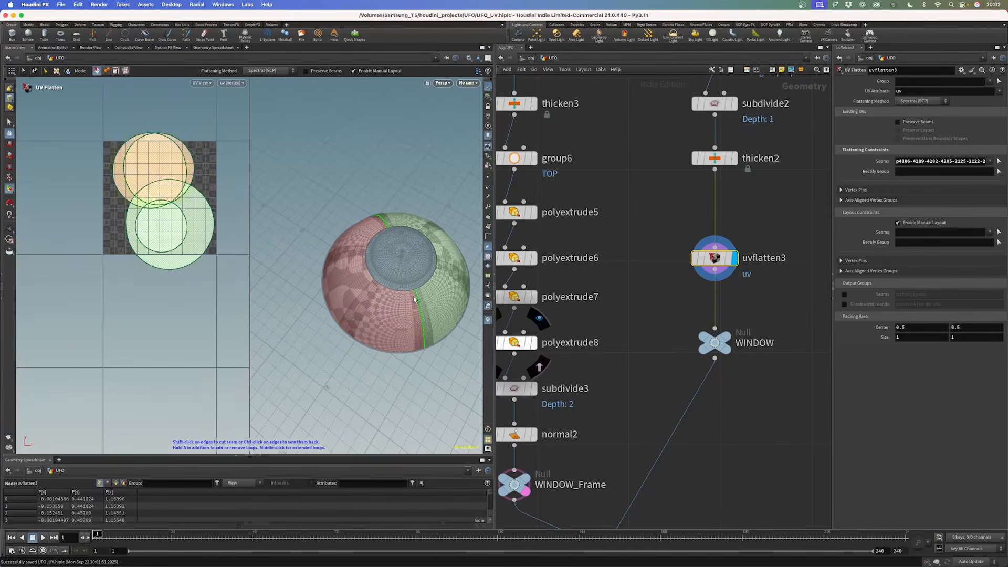
- Extend uvflatten3's seams with edge loops around the dome glass's top opening and bottom rim
right_click_drag(353, 292, 396, 303, "alt")
left_click_drag(397, 304, 444, 180, "alt")
left_click(999, 161)
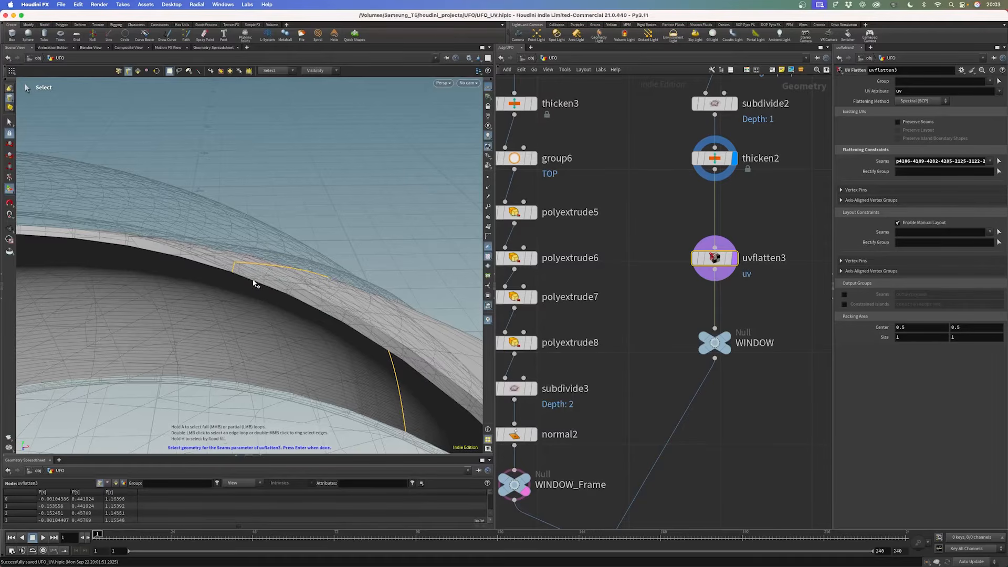
left_click_drag(273, 293, 222, 344, "alt")
left_click_drag(352, 361, 355, 202, "alt")
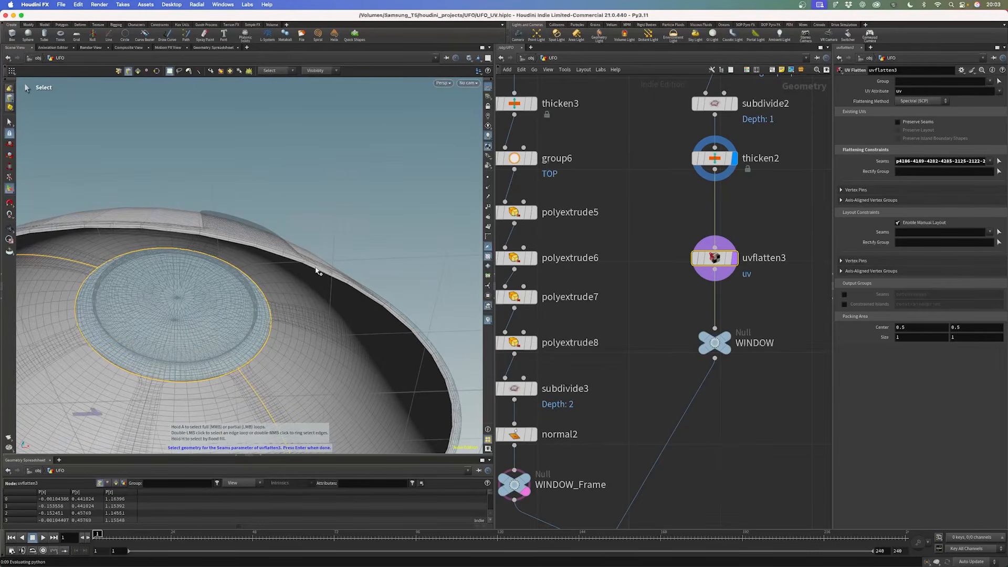
mouse_move(316, 272)
left_mouse_down("alt")
mouse_move(371, 241)
mouse_move(331, 229)
mouse_move(315, 270)
left_mouse_up("alt")
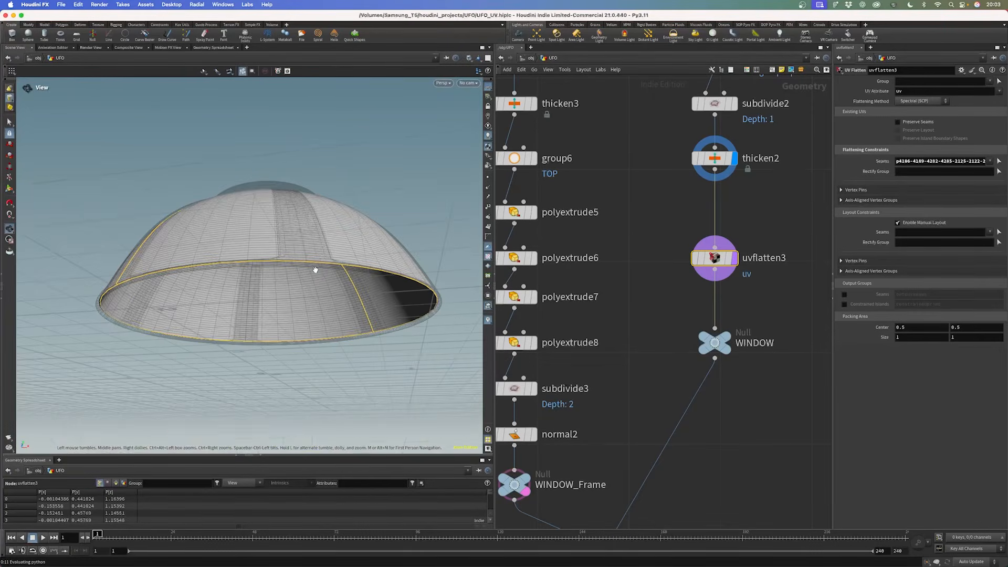
key("Return")
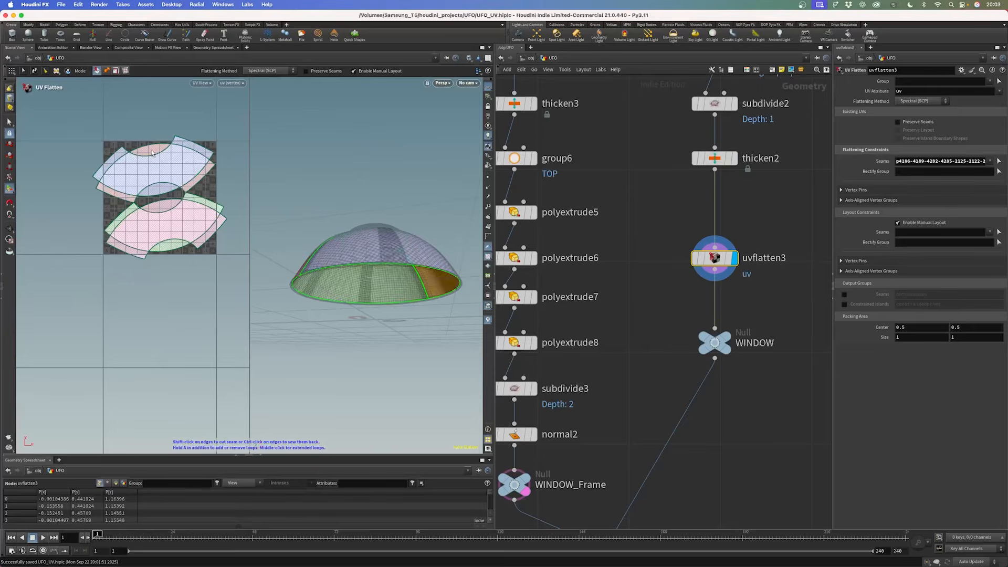
- Review the dome glass's UV islands and display the WINDOW null
right_click_drag(147, 225, 218, 152, "alt")
middle_click_drag(218, 153, 178, 211, "alt")
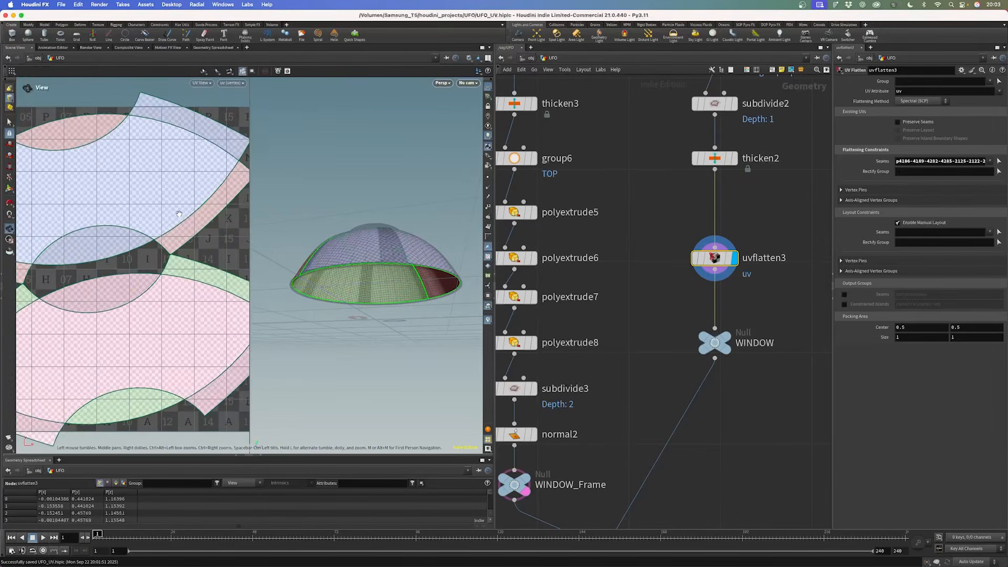
right_click_drag(178, 211, 147, 246, "alt")
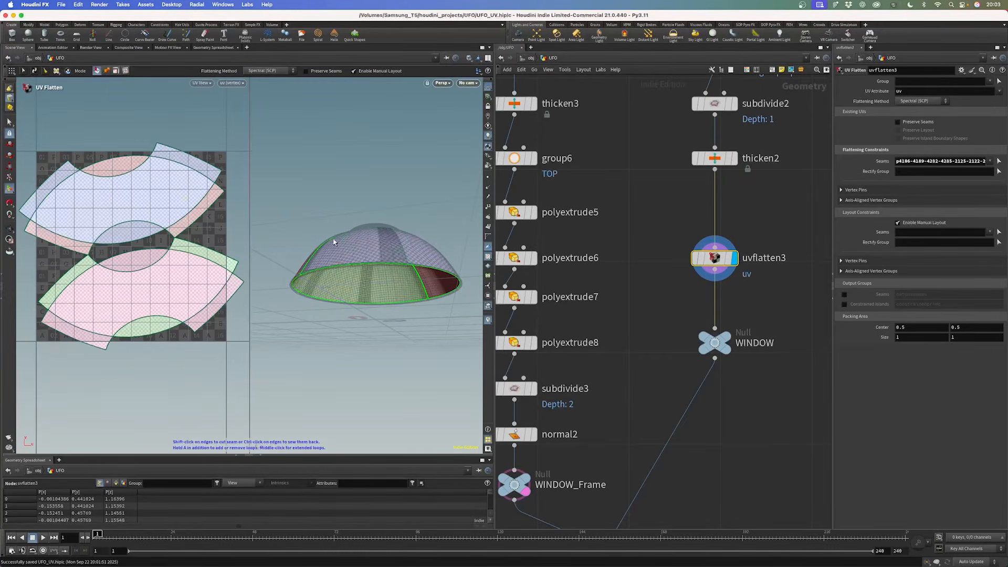
mouse_move(356, 229)
left_mouse_down("alt")
mouse_move(357, 219)
mouse_move(389, 266)
mouse_move(434, 245)
mouse_move(441, 261)
mouse_move(397, 289)
mouse_move(363, 272)
mouse_move(370, 236)
left_mouse_up("alt")
left_click(726, 336)
- Display the WINDOW_Frame null and move it down to make room below normal2
middle_click_drag(613, 392, 689, 249)
left_click(601, 350)
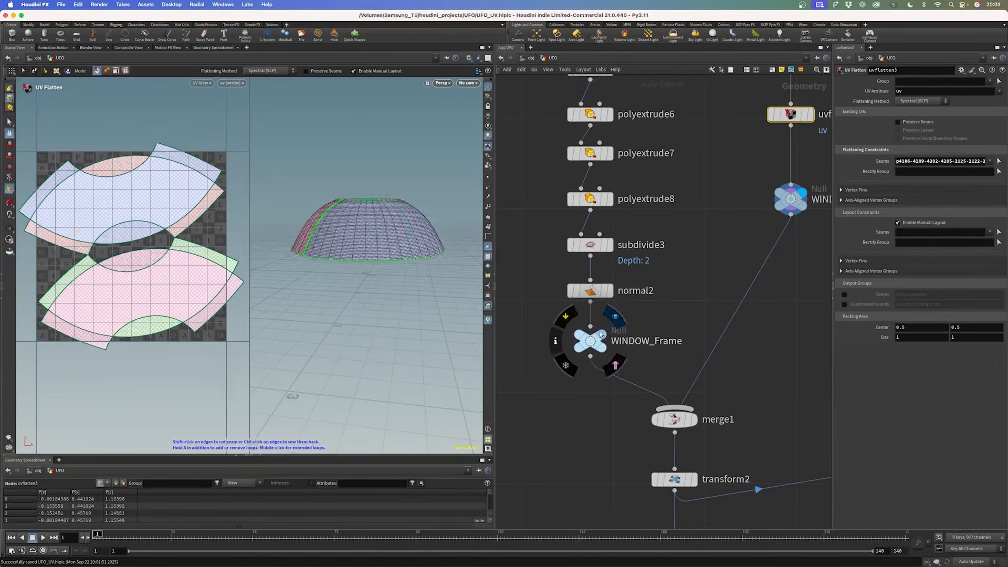
left_click(602, 335)
left_click_drag(602, 343, 601, 364)
left_click(591, 362)
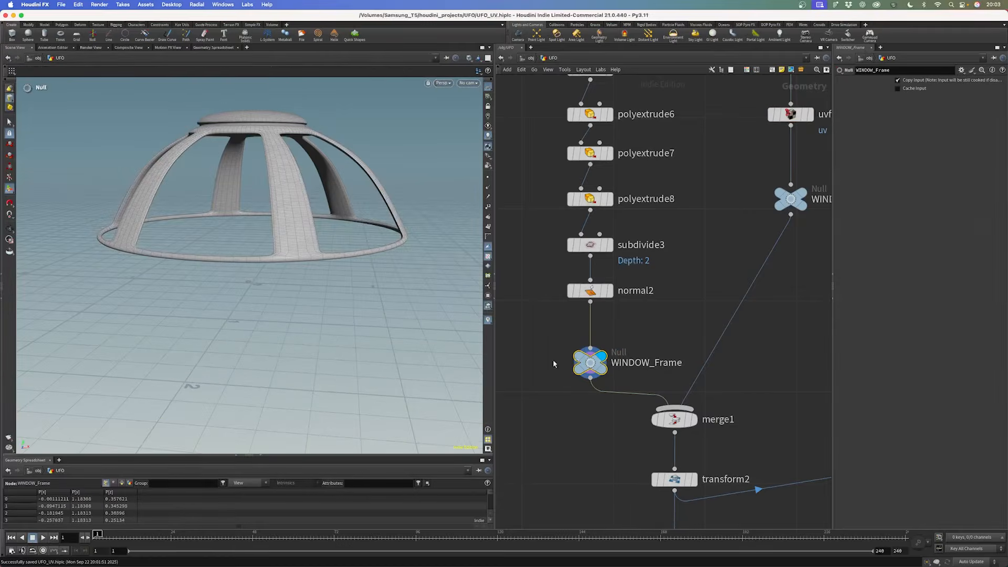
- Inspect the window frame and insert a UV Flatten node between normal2 and WINDOW_Frame
left_click_drag(342, 225, 249, 156)
key("Return")
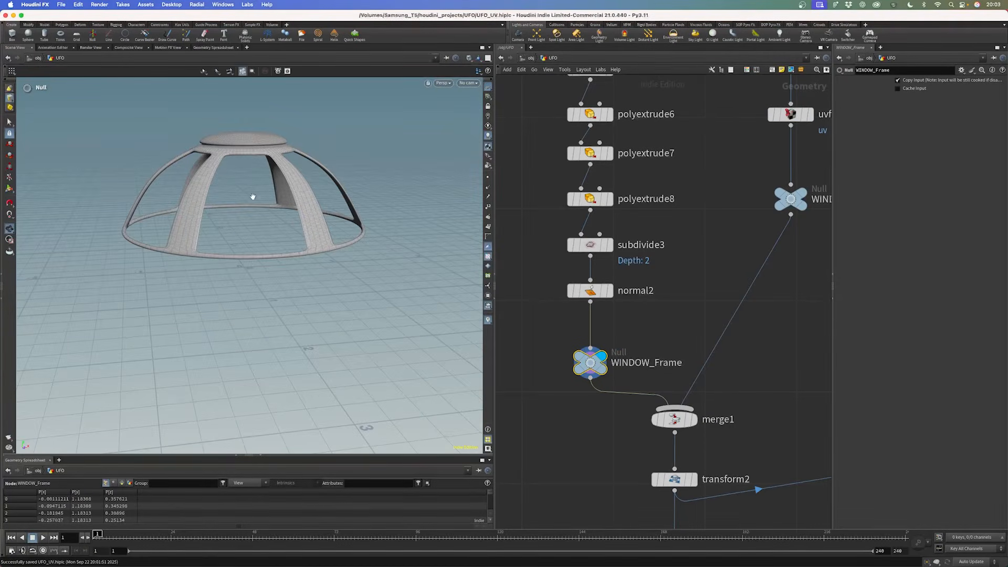
key("Escape")
scroll(294, 205, "up", 10)
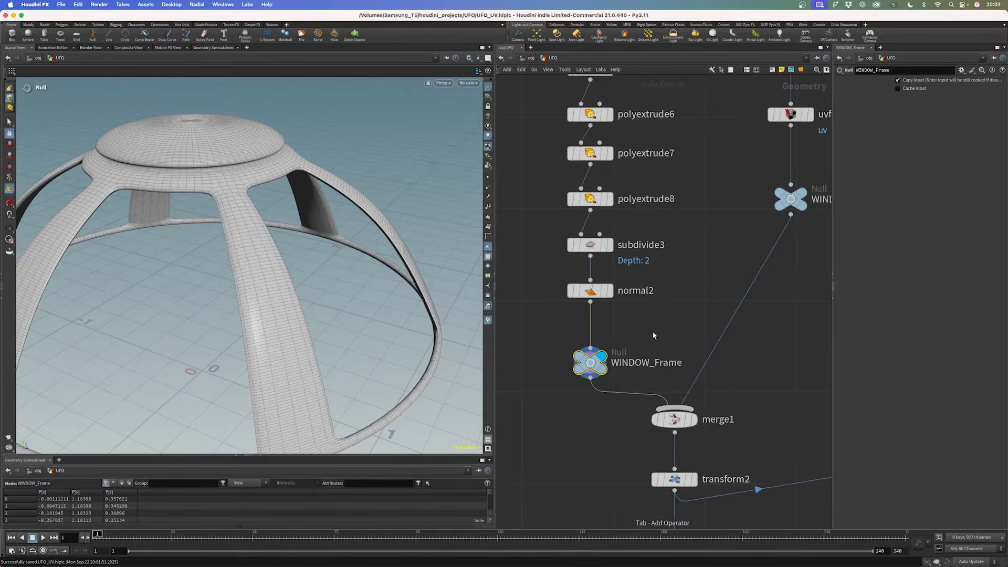
key("Tab")
type("uv flatt")
key("Return")
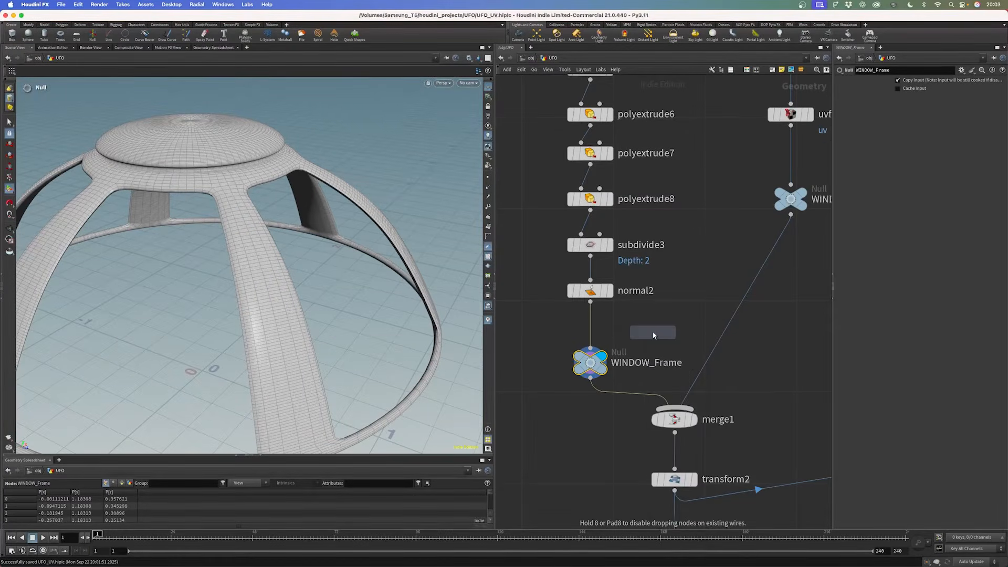
left_click(596, 340)
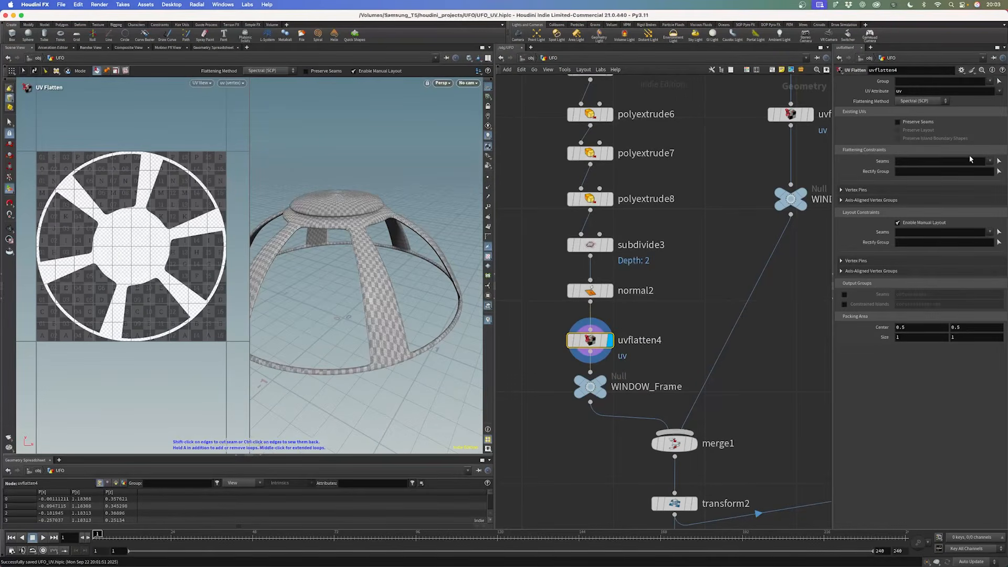
- Start selecting uvflatten4's seams with the edge loops around the frame's window openings
left_click(999, 162)
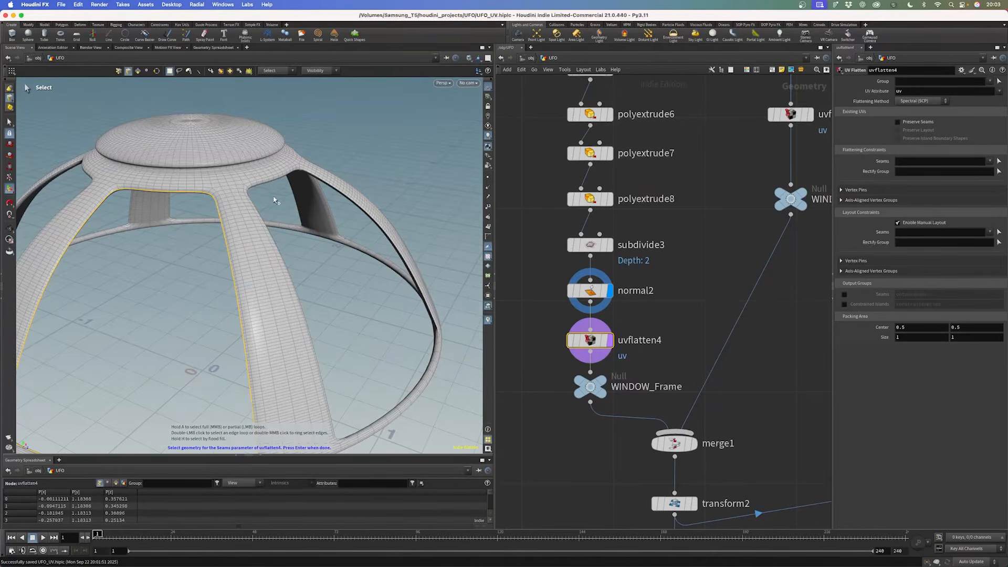
left_click_drag(217, 222, 383, 180, "alt")
double_click(401, 211, "shift")
key("ctrl+z")
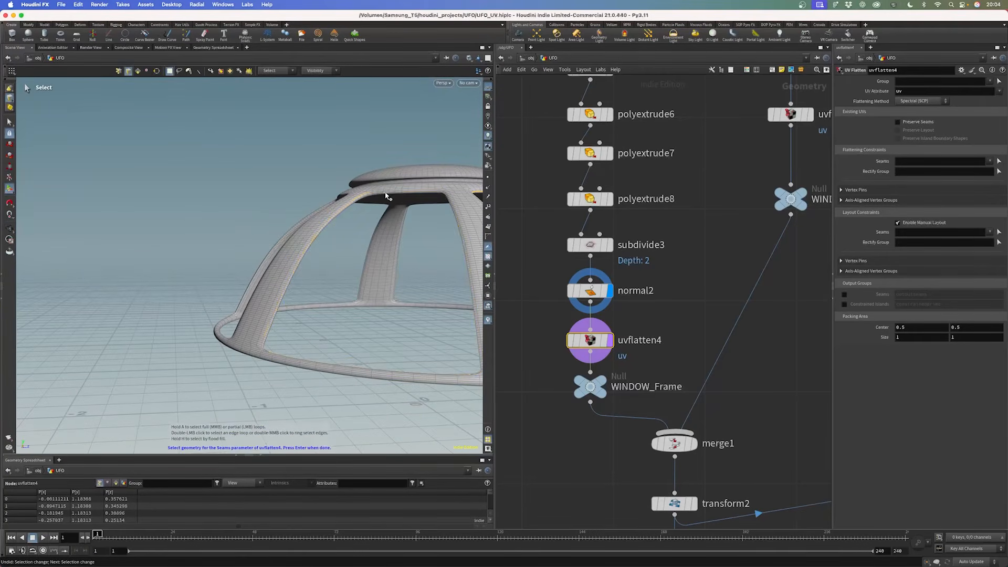
left_click_drag(358, 228, 389, 207, "alt")
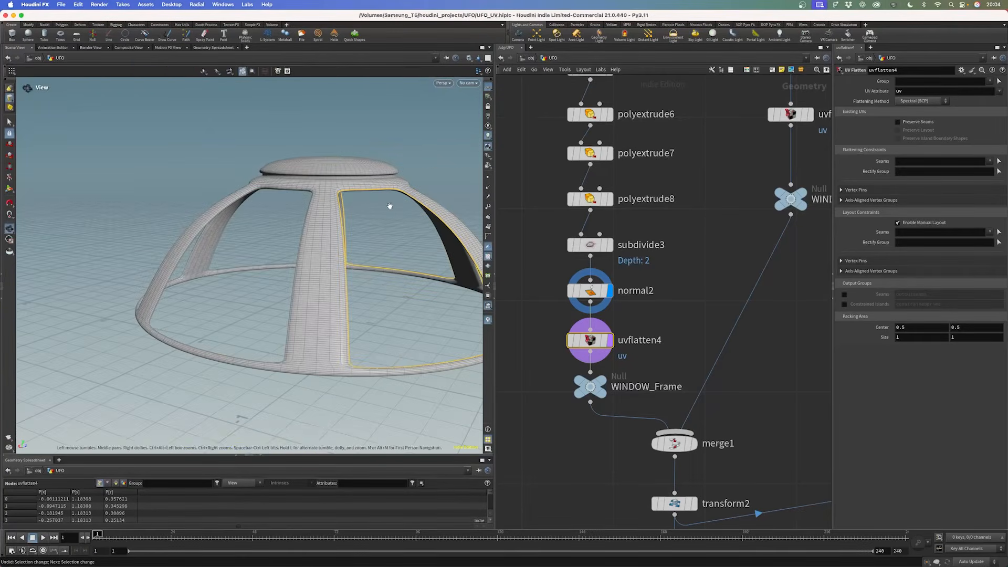
double_click(295, 192, "shift")
left_click_drag(233, 197, 415, 185, "alt")
scroll(398, 184, "up", 3)
left_click_drag(278, 237, 246, 227, "alt")
scroll(172, 243, "down", 5)
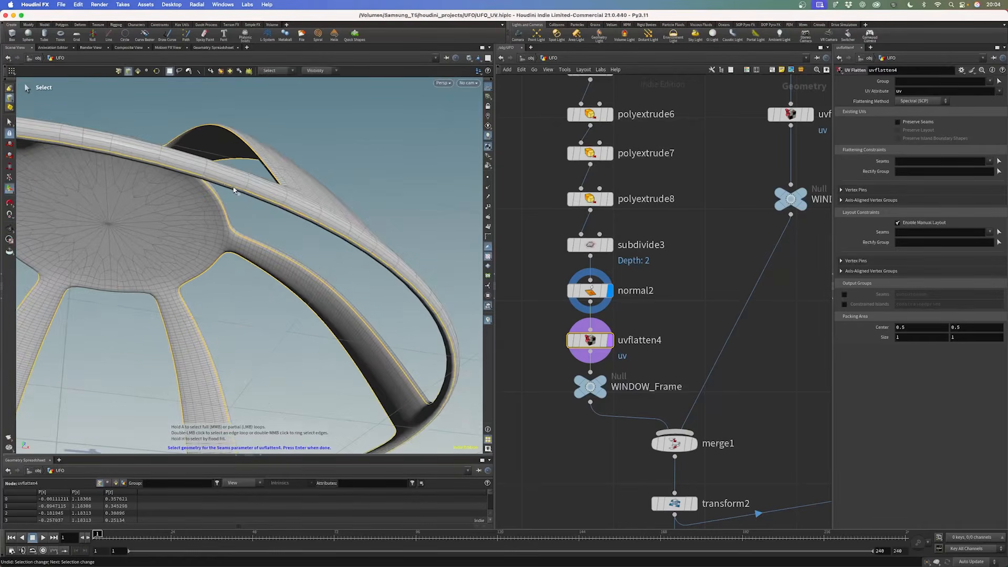
- Add an edge loop on the frame's bottom ring to uvflatten4's seam selection
scroll(357, 190, "down", 8)
left_click_drag(263, 224, 244, 194, "alt")
right_click_drag(244, 194, 308, 131, "alt")
double_click(228, 143, "shift")
scroll(228, 143, "down", 5)
middle_click_drag(228, 143, 270, 164, "alt")
scroll(304, 196, "up", 10)
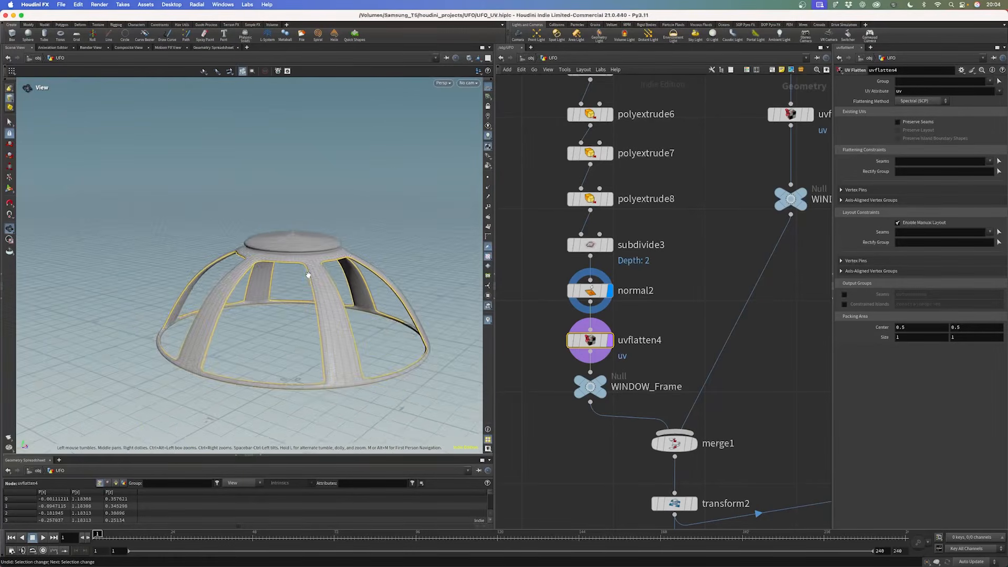
- Add edge loops around the neck below the cap and around the cap's top to the seam selection
key("Return")
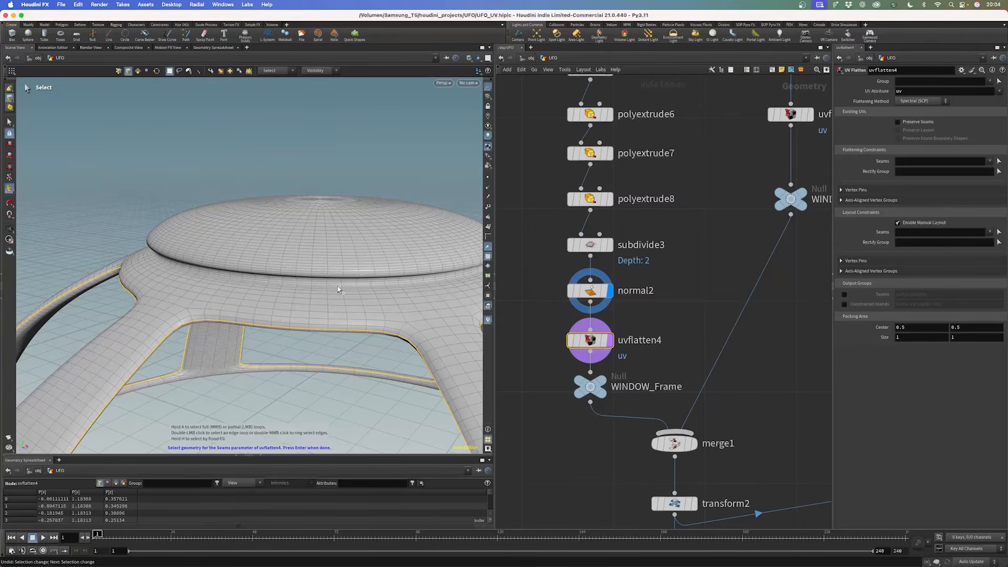
key("Escape")
left_click_drag(387, 254, 385, 314)
key("Return")
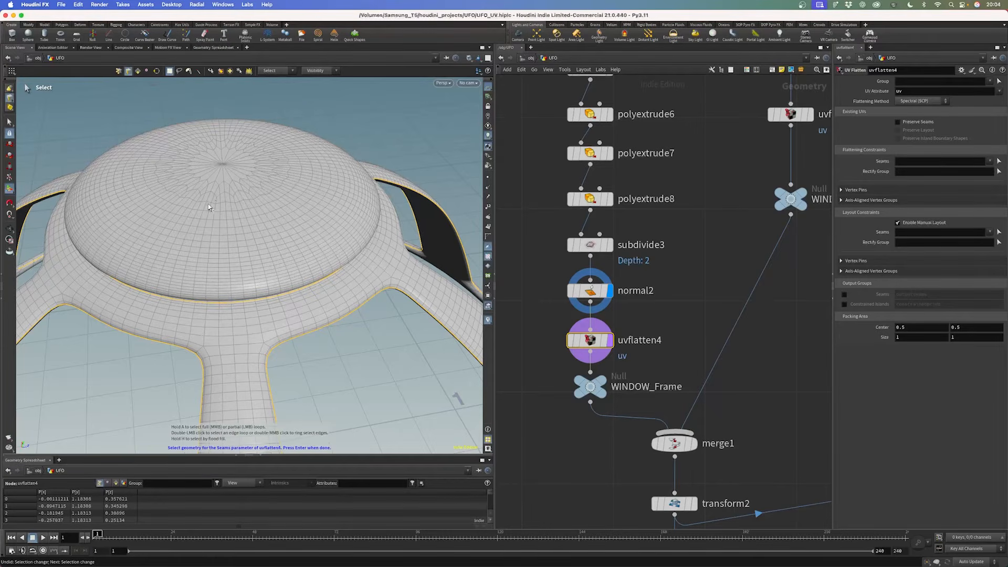
key("Escape")
left_click_drag(204, 204, 396, 187)
scroll(395, 187, "up", 3)
left_click_drag(204, 300, 211, 381)
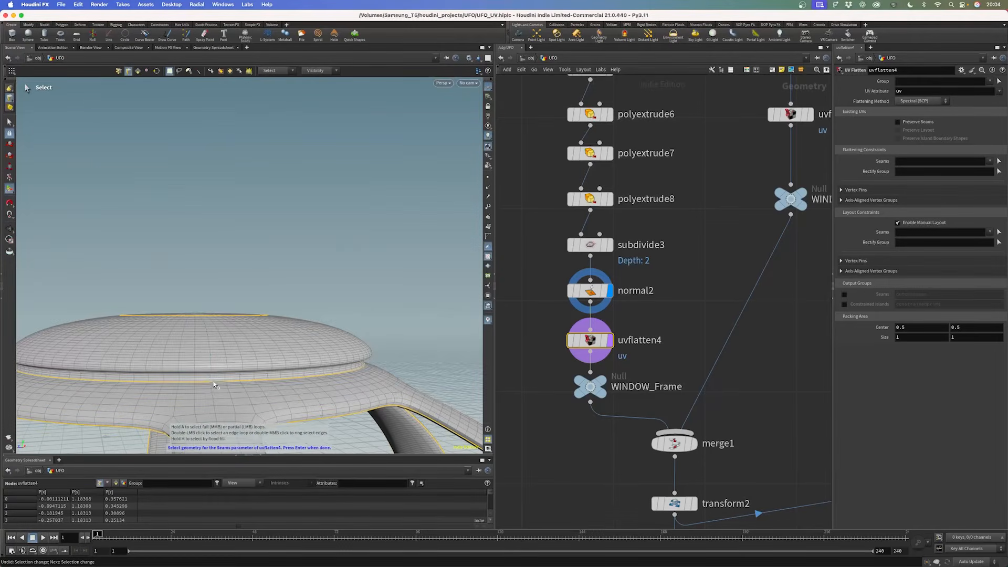
- Rework the seam loop in the groove directly beneath the frame's cap
double_click(211, 383)
left_click_drag(244, 367, 225, 375)
right_click_drag(210, 380, 272, 357)
left_click(215, 375, "shift")
right_click_drag(245, 315, 176, 265)
left_click_drag(180, 213, 293, 254)
middle_click_drag(292, 254, 389, 149)
left_click_drag(276, 203, 336, 217, "alt")
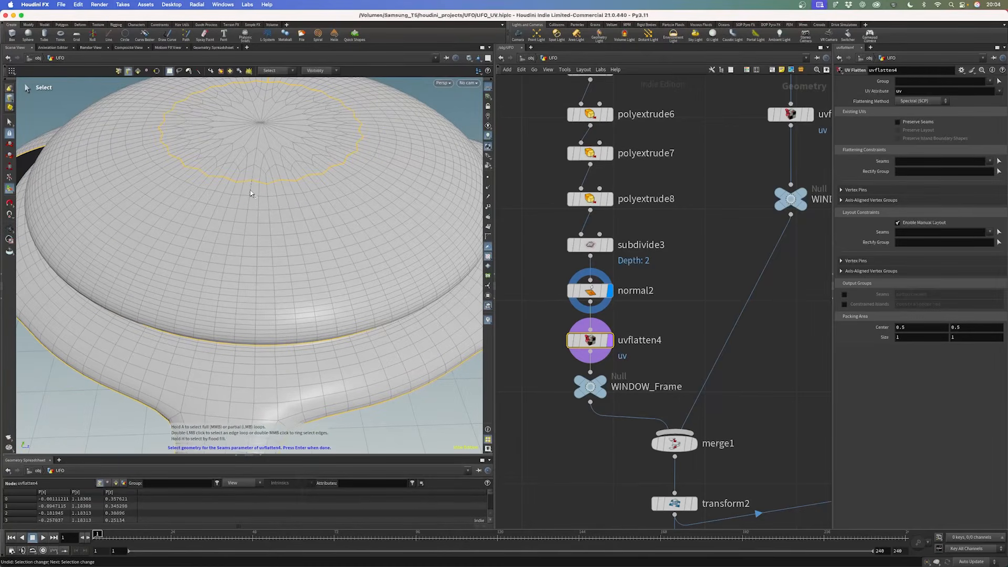
- Apply the collected edge loops as uvflatten4's flattening seams
left_click_drag(249, 190, 251, 276, "alt")
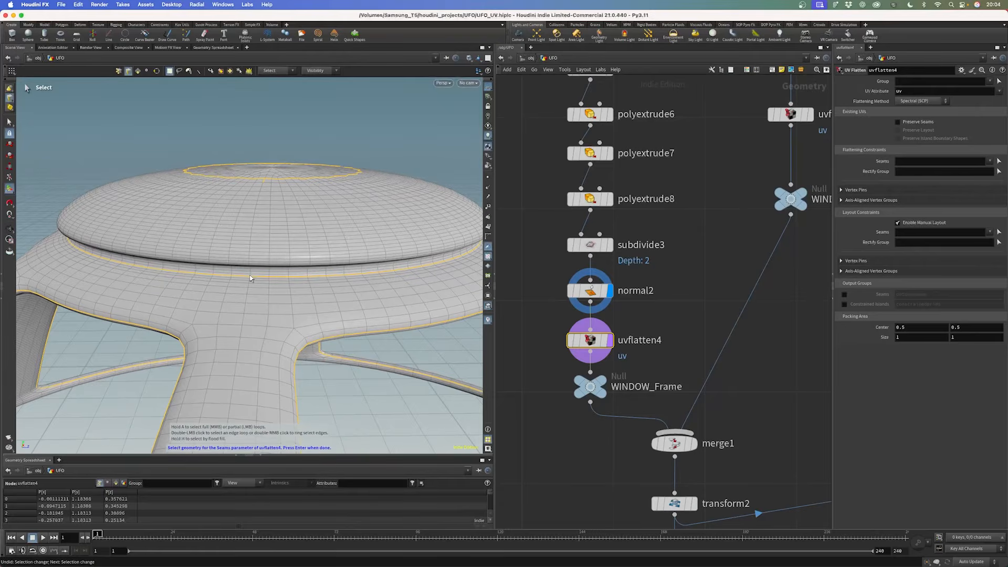
key("shift+a")
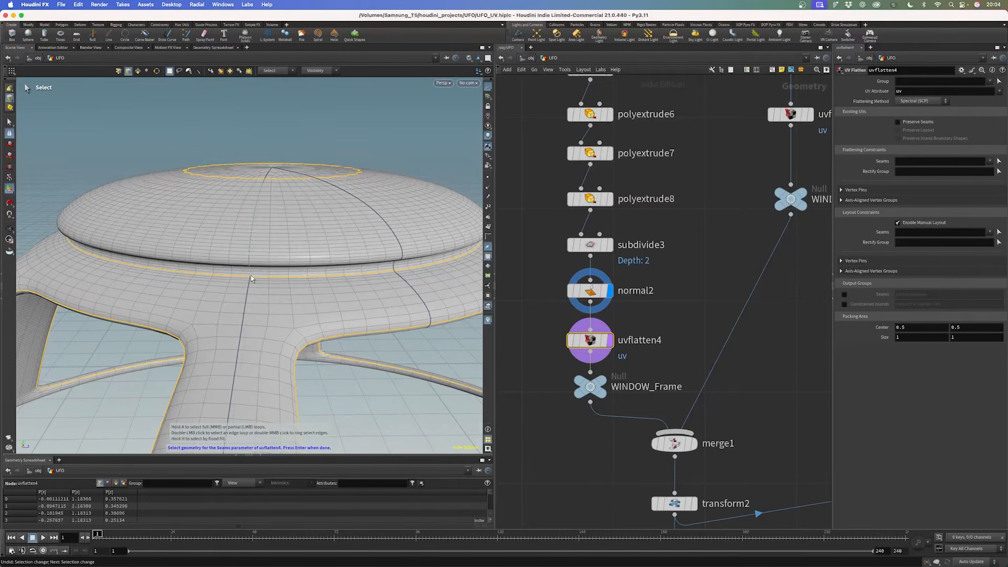
left_click_drag(251, 279, 280, 246, "alt")
scroll(296, 276, "down", 10)
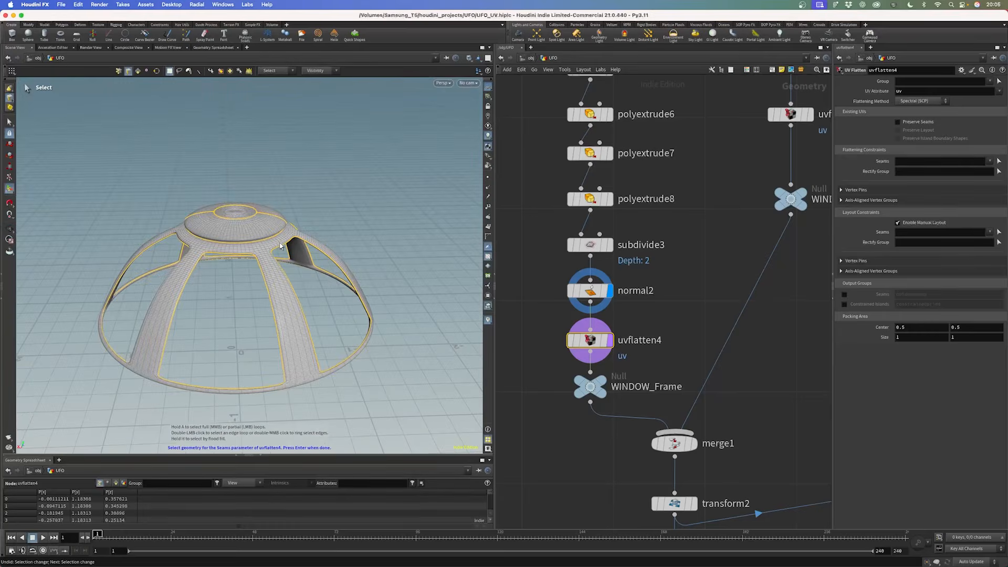
key("Return")
- Display the WINDOW_Frame null, inspect the checker pattern on the frame, and locate the OUT_Antenna branch in the network
mouse_move(567, 351)
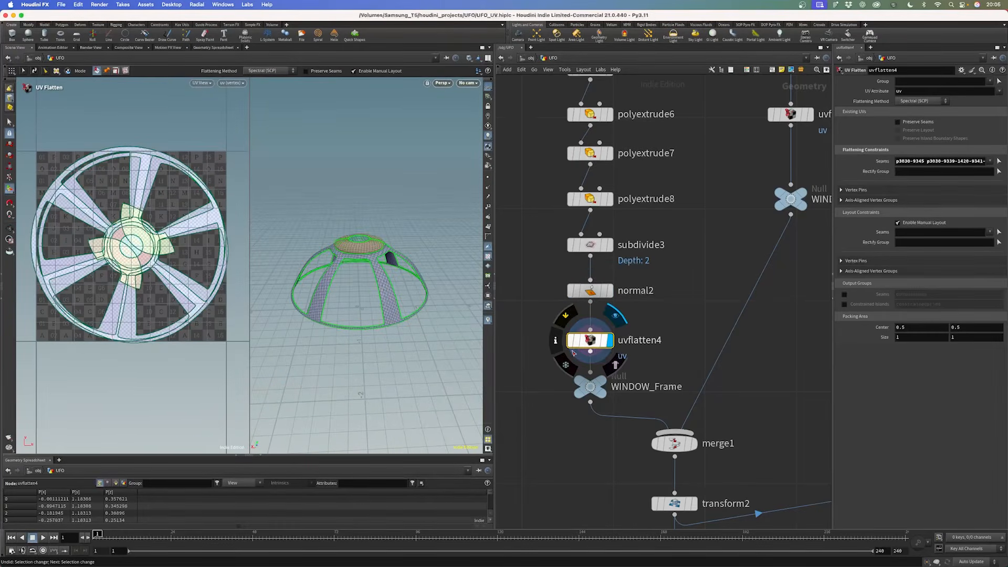
left_click(587, 391)
key("Escape")
left_click_drag(324, 345, 304, 322)
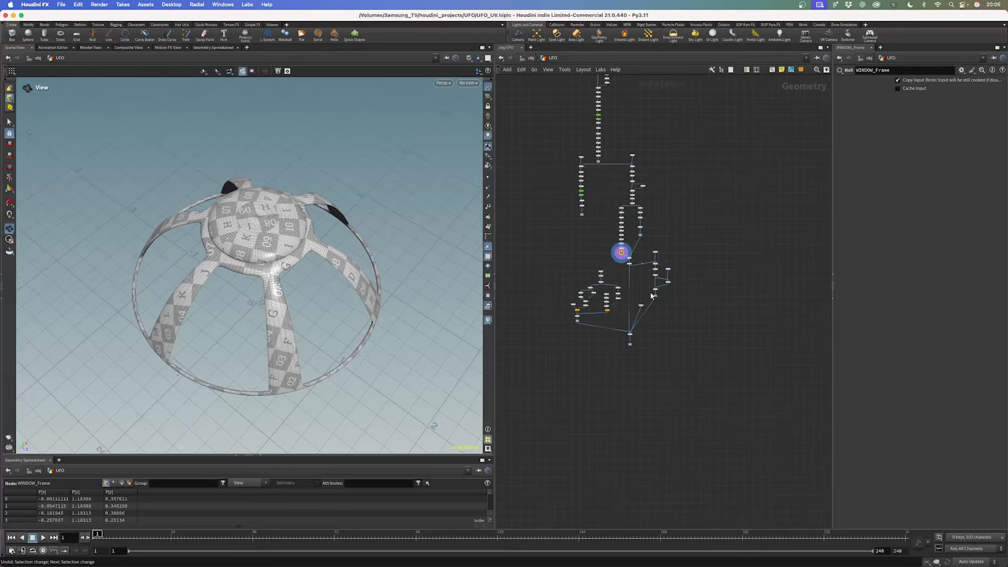
scroll(678, 261, "up", 10)
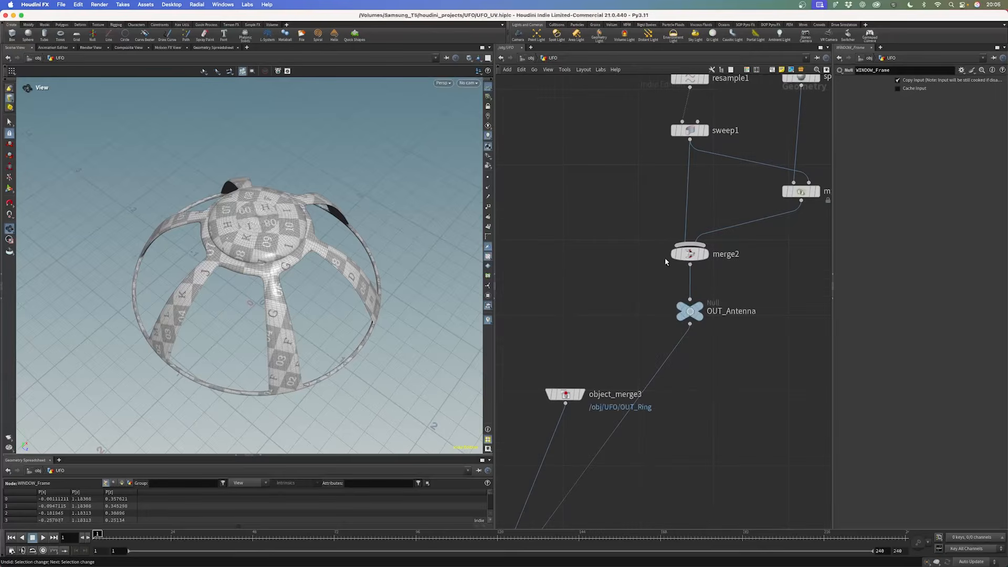
- Insert a UV Project node between sphere1 and matchsize4 in the antenna branch
left_click(709, 292)
left_click_drag(700, 311, 694, 331)
middle_click_drag(654, 178, 595, 357)
middle_click_drag(643, 303, 564, 300)
left_click(680, 251)
key("Tab")
type("uvpro")
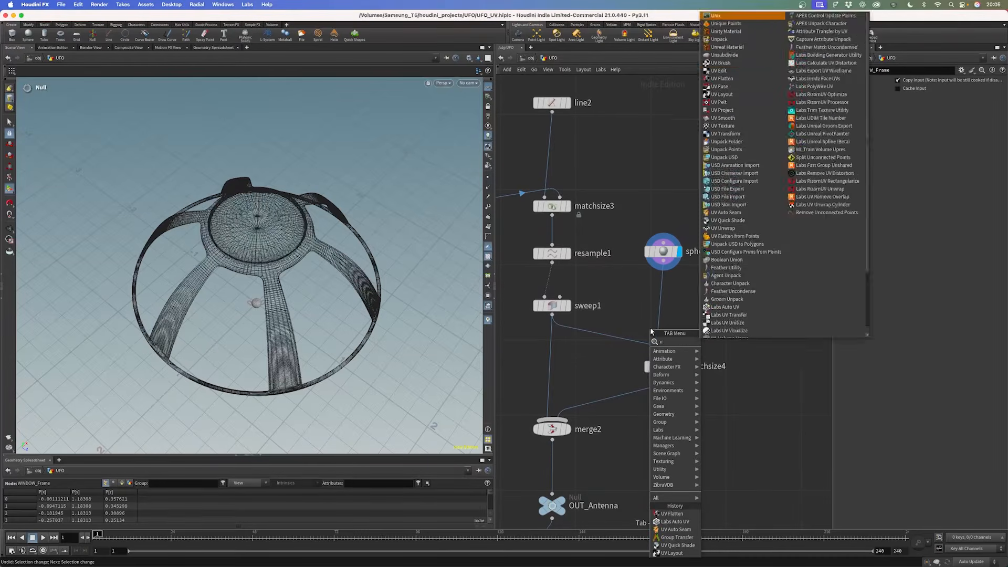
key("Return")
left_click(650, 327)
left_click_drag(657, 331, 671, 296)
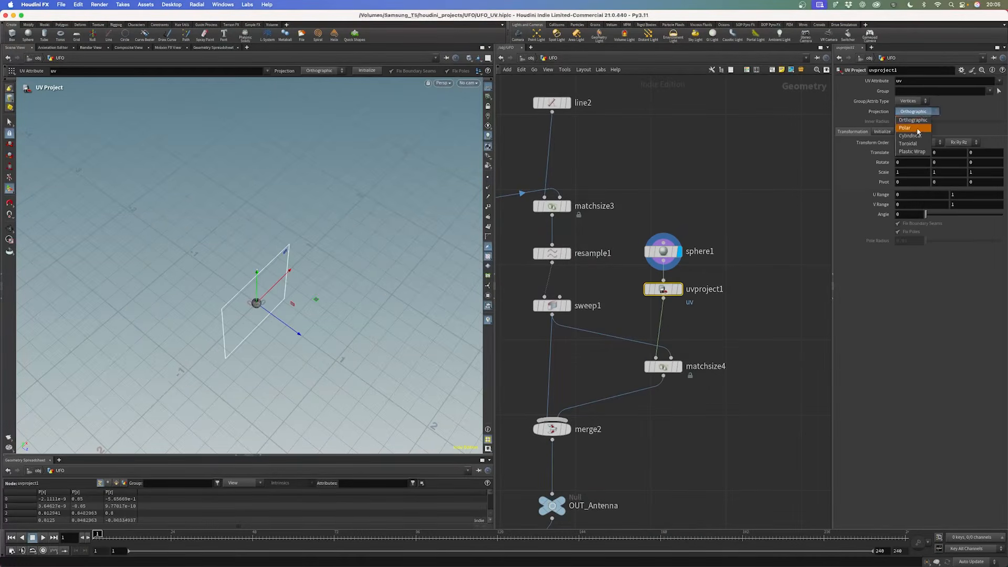
- Set uvproject1's projection to Polar, display the node, and inspect the checker pattern around the antenna's sphere
left_click(918, 130)
left_click(680, 290)
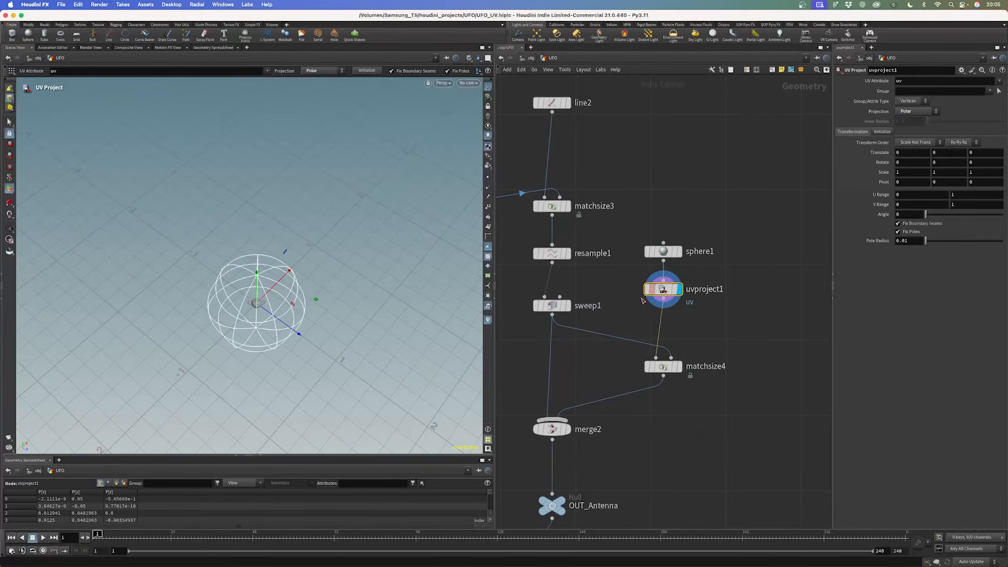
right_click_drag(257, 316, 374, 213, "alt")
right_click_drag(253, 282, 283, 252, "alt")
left_click_drag(283, 252, 669, 248, "alt")
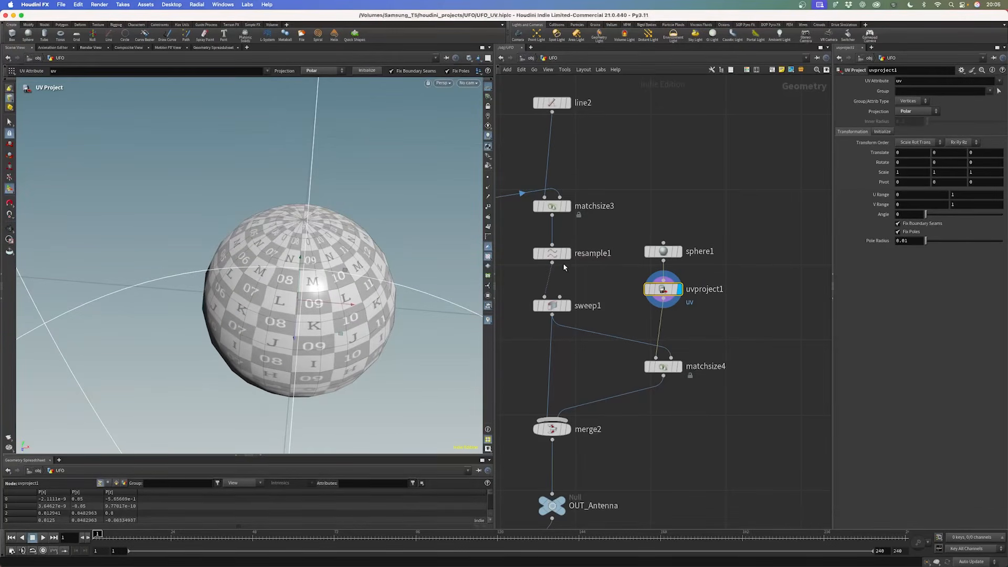
left_click_drag(284, 225, 437, 272, "alt")
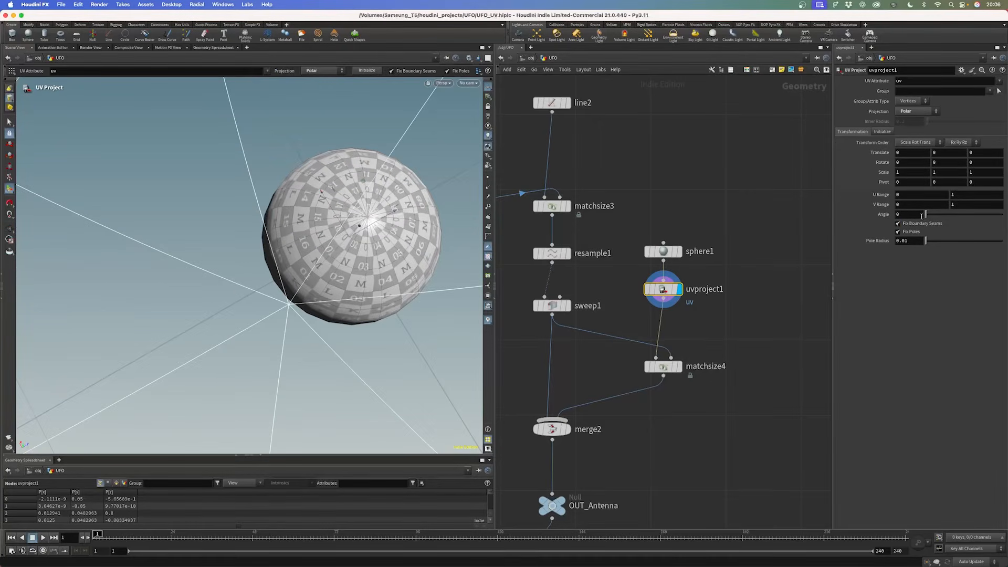
left_click_drag(364, 268, 346, 237, "alt")
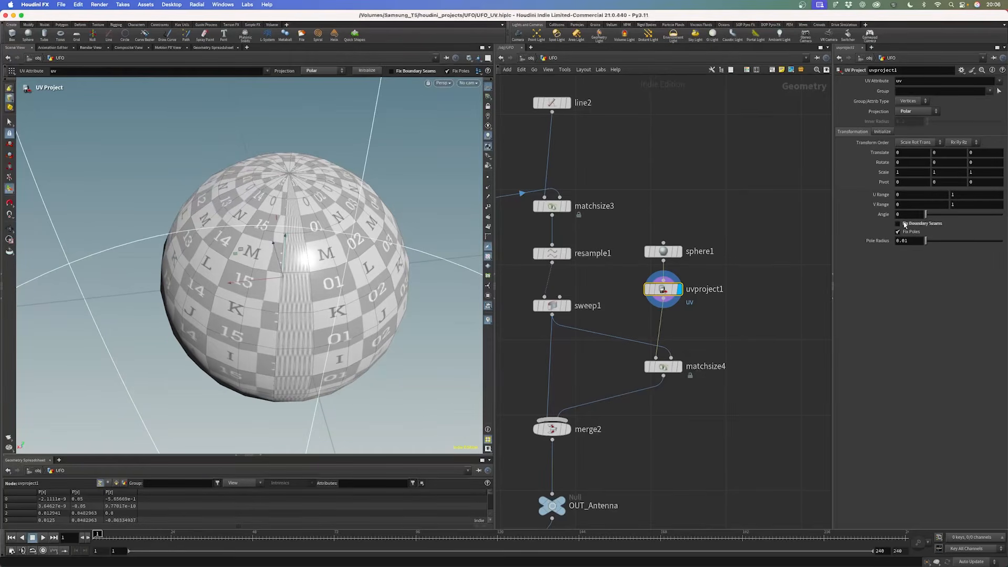
- Compare the sphere's UV seam with Fix Boundary Seams off and on, leaving the option enabled
left_click(914, 225)
left_click(914, 226)
left_click(915, 225)
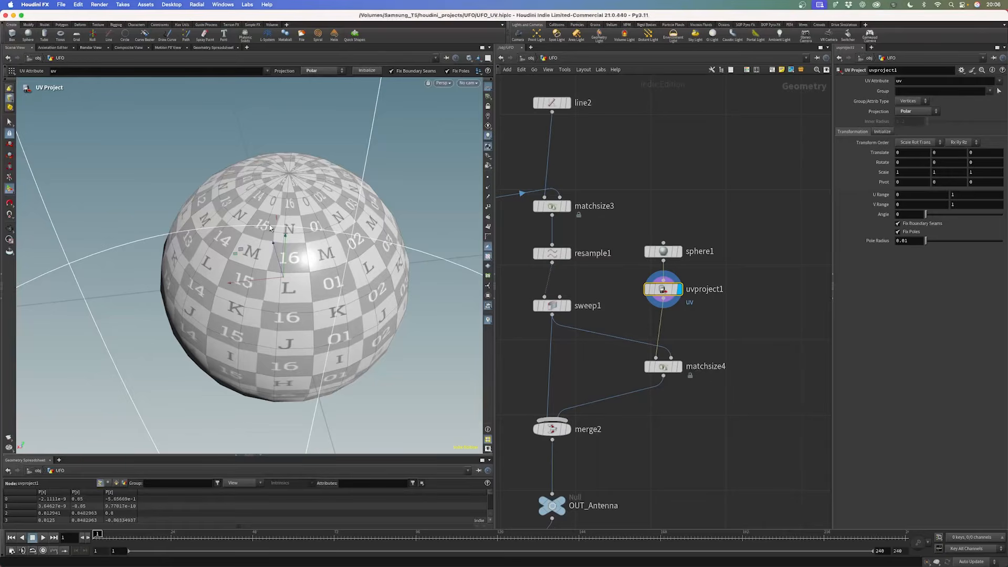
- Display sweep1, enable Compute UVs on it, and check the checker pattern along the antenna rod
key("space+h")
middle_click_drag(583, 355, 668, 323)
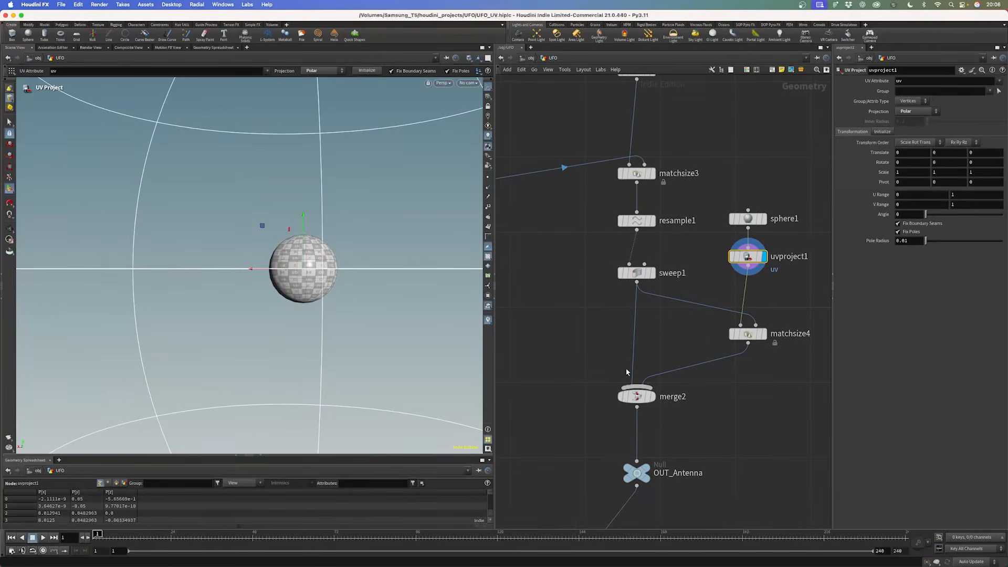
left_click(651, 273)
scroll(229, 236, "down", 4)
left_click_drag(223, 252, 324, 199, "alt")
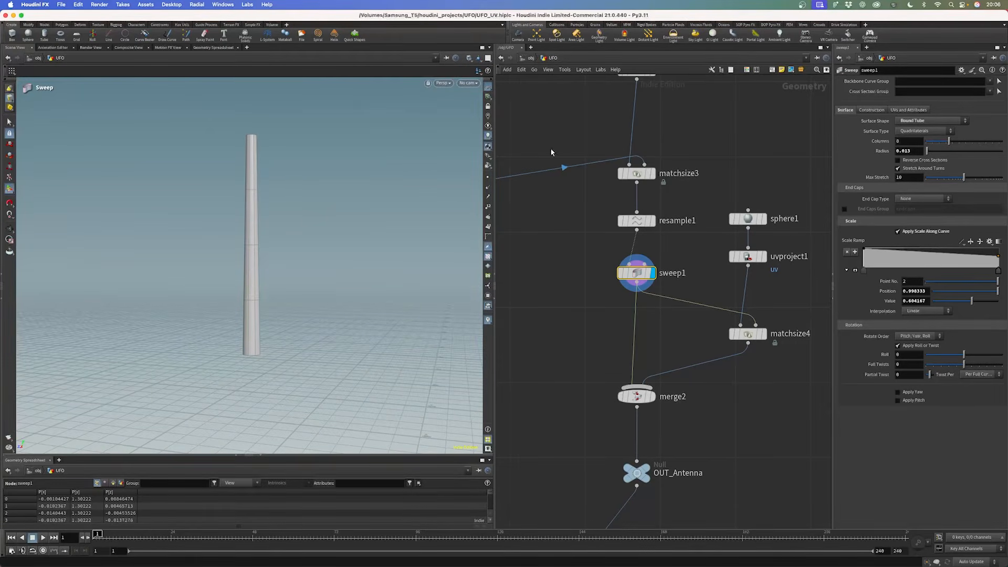
left_click(908, 111)
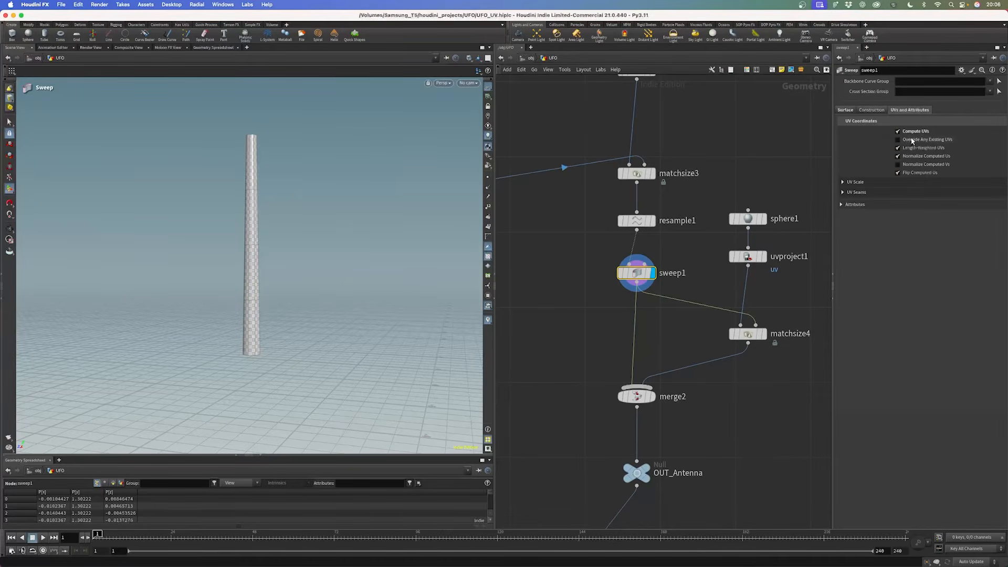
scroll(295, 180, "up", 4)
left_click_drag(295, 180, 332, 204, "alt")
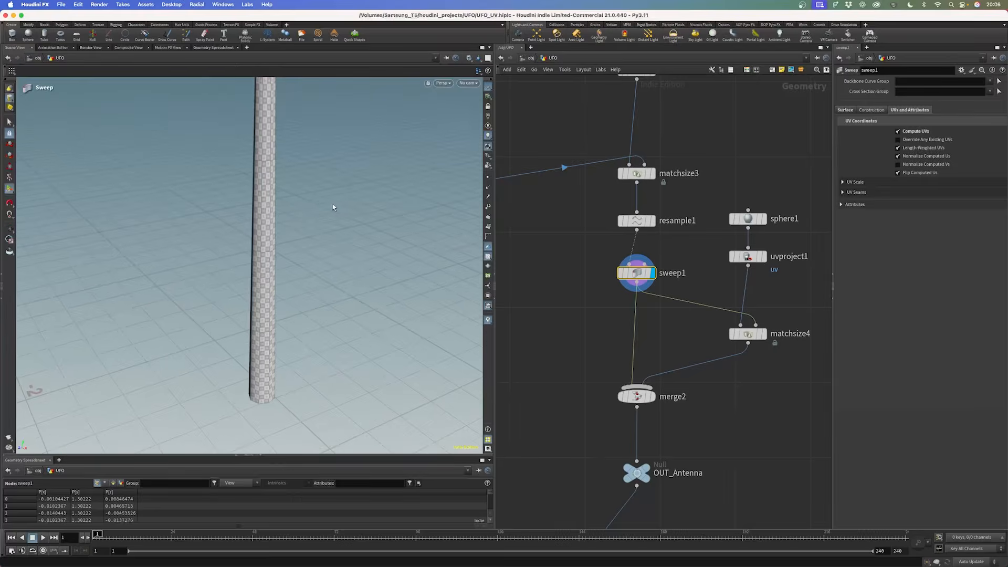
- Inspect the antenna rod's UV layout in the UV view
key("space+5")
middle_click_drag(263, 226, 300, 200, "alt")
scroll(300, 200, "up", 3)
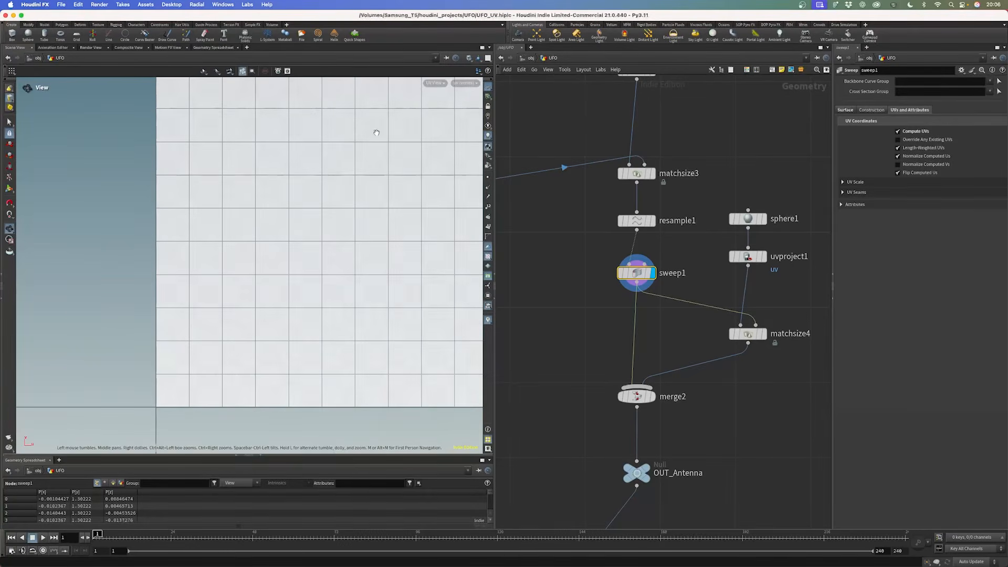
middle_click_drag(313, 140, 225, 244, "alt")
right_click_drag(202, 242, 133, 252, "alt")
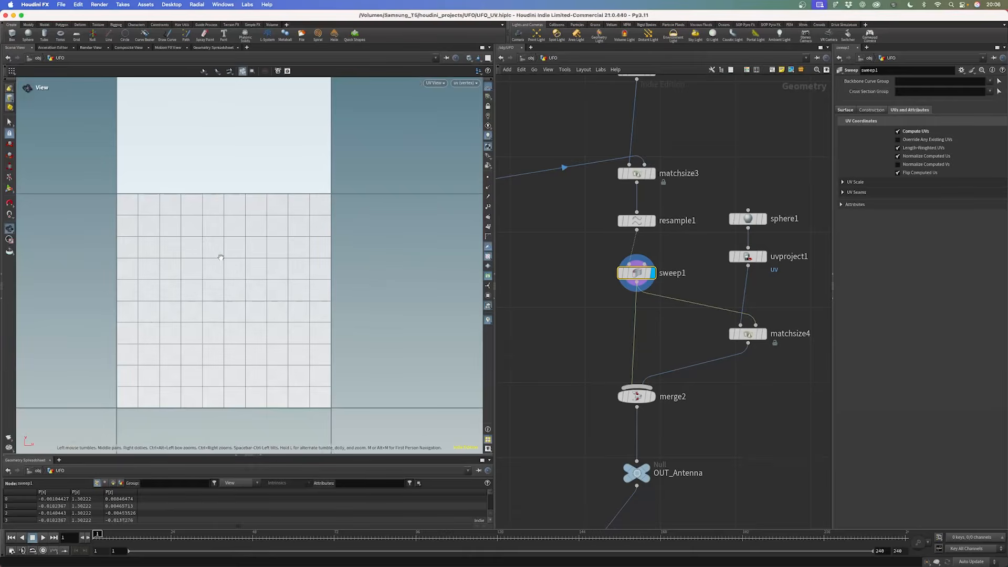
- Return to the perspective view, move object_merge3 beside the antenna branch above merge3, and display it
key("space+1")
right_click_drag(696, 341, 624, 360, "alt")
middle_click_drag(624, 361, 780, 189, "alt")
right_click_drag(779, 189, 793, 216, "alt")
left_click_drag(742, 294, 714, 341)
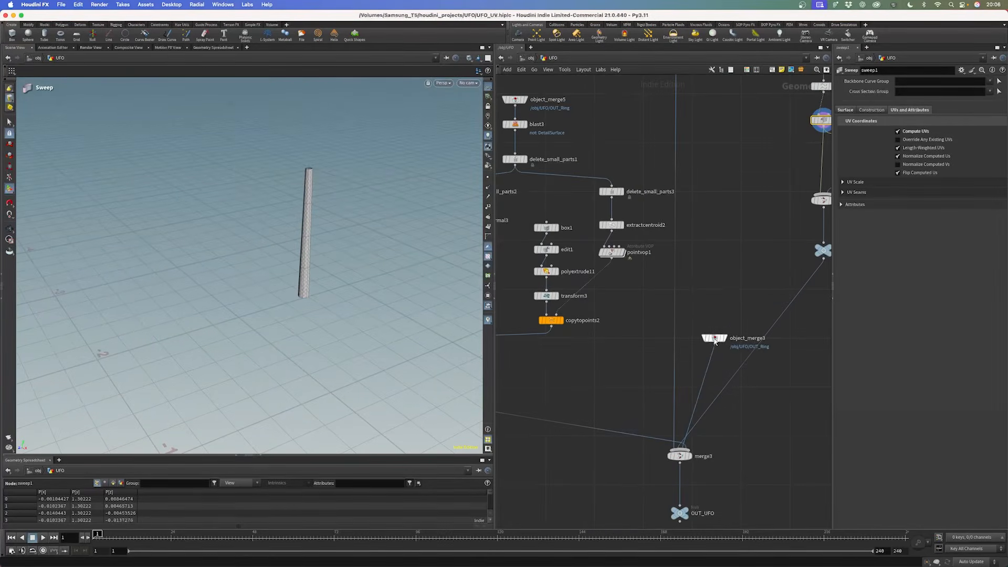
left_click(728, 324)
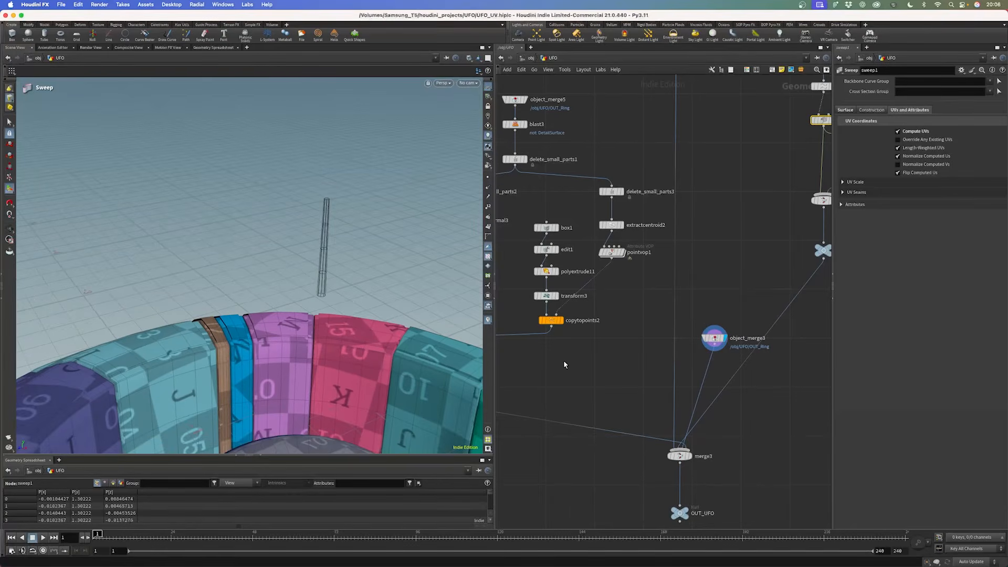
- Locate the details branch in the network, display the Details null, and examine its disc and fin parts
middle_click_drag(570, 361, 686, 354)
middle_click_drag(679, 195, 690, 273)
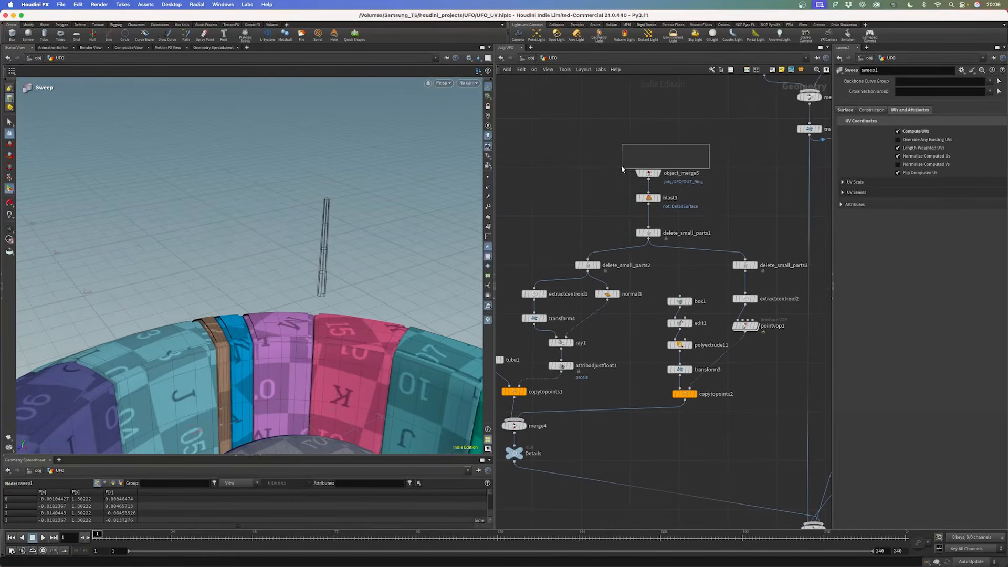
middle_click(588, 264)
middle_click_drag(596, 222, 654, 133)
left_click_drag(578, 365, 578, 393)
left_click(578, 392)
right_click_drag(248, 303, 138, 375, "alt")
left_click_drag(245, 304, 205, 369, "alt")
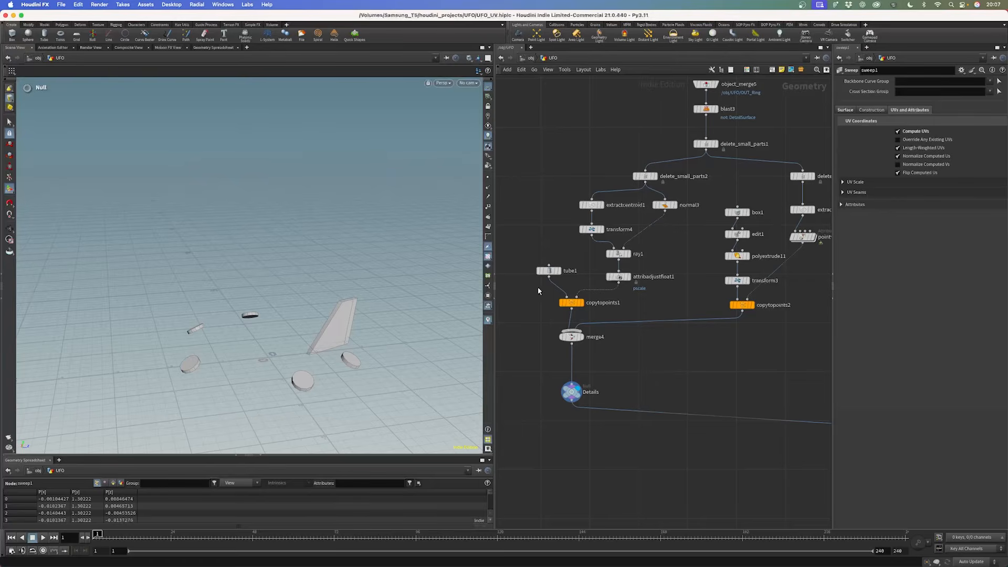
- Move tube1 up to make room above copytopoints1 and display the tube
scroll(529, 294, "up", 5)
middle_click_drag(534, 290, 604, 293)
left_click_drag(631, 259, 580, 211)
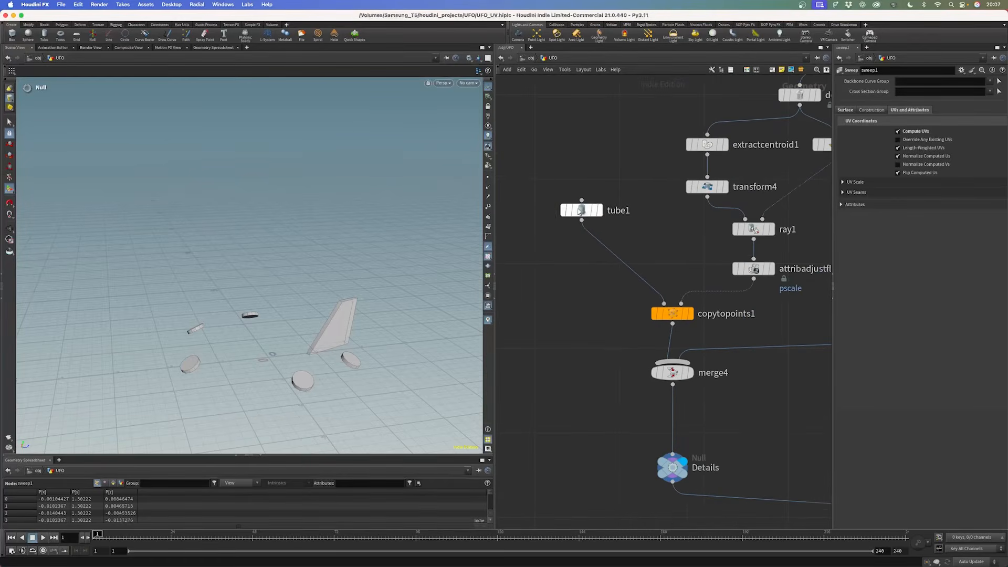
left_click(601, 212)
left_click_drag(380, 323, 328, 315, "alt")
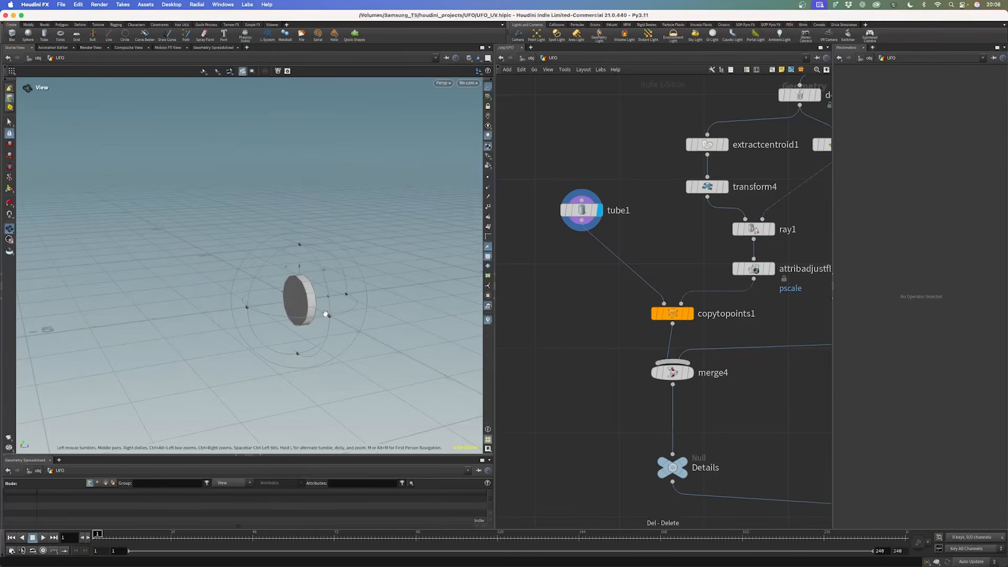
key("Return")
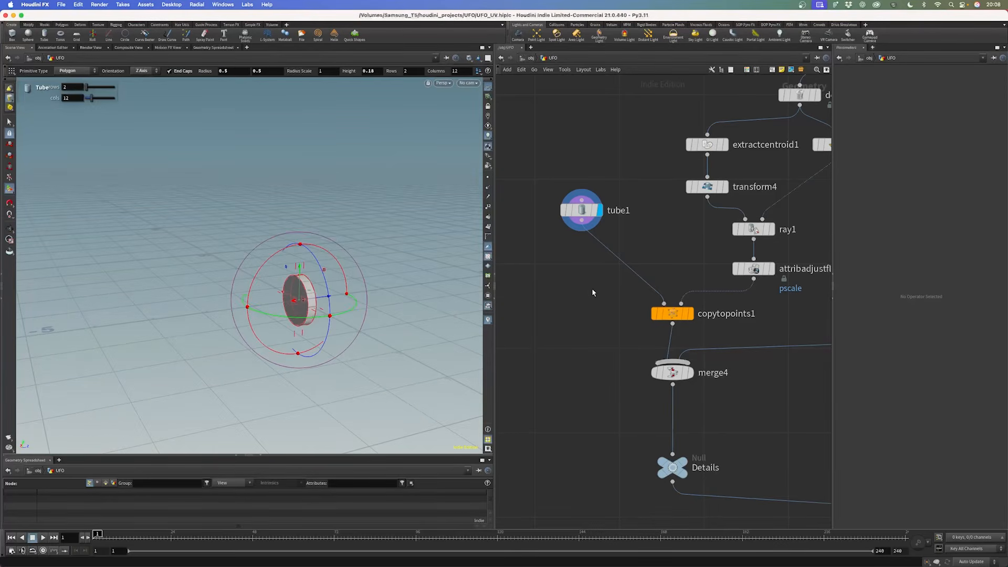
- Try a UV Project node between tube1 and copytopoints1
key("Tab")
type("project")
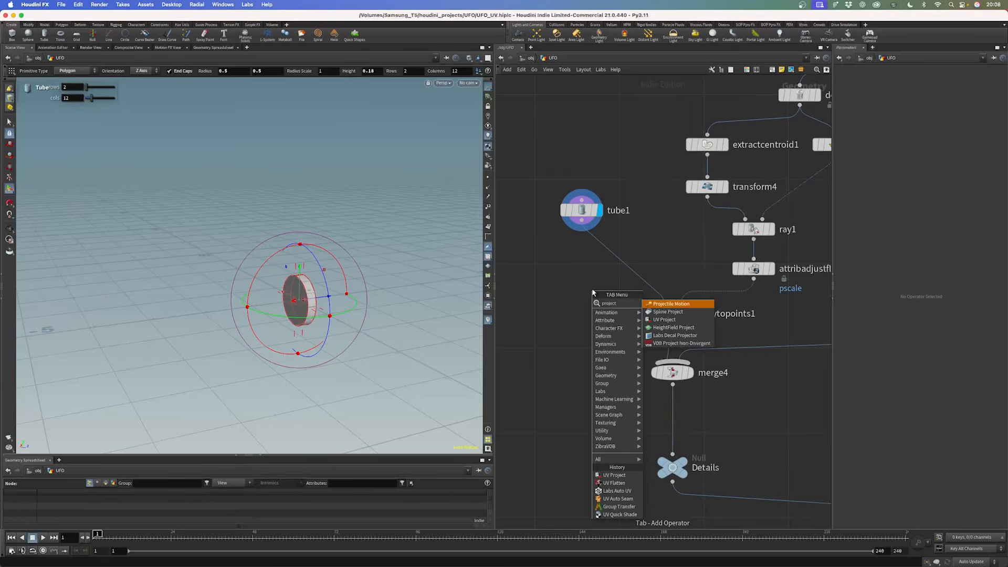
key("Down")
key("Return")
left_click(595, 292)
left_click_drag(596, 291, 598, 246)
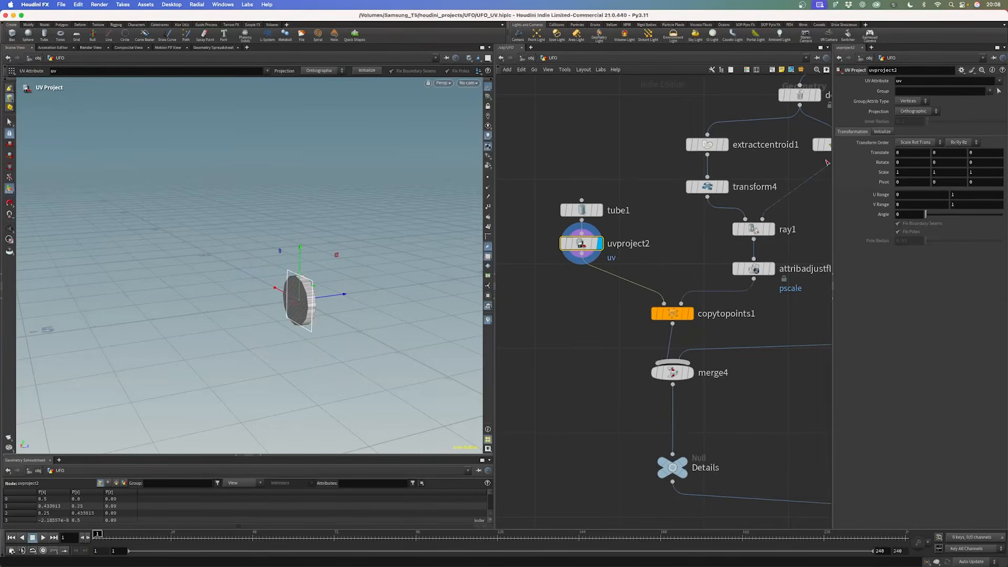
- Try a Cylindrical projection with the initialize method To XY Plane on the disc, and delete uvproject2
left_click(910, 135)
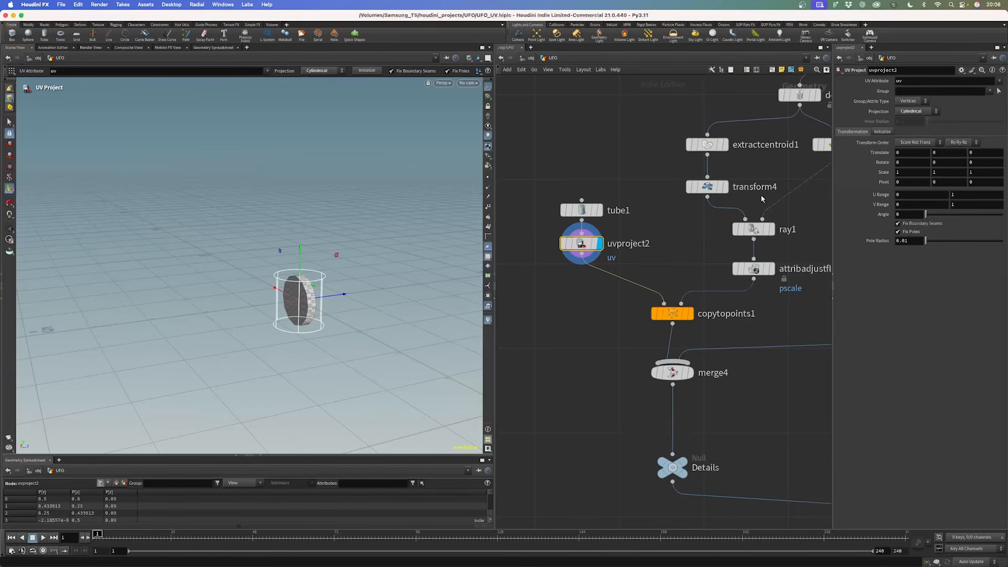
left_click(885, 132)
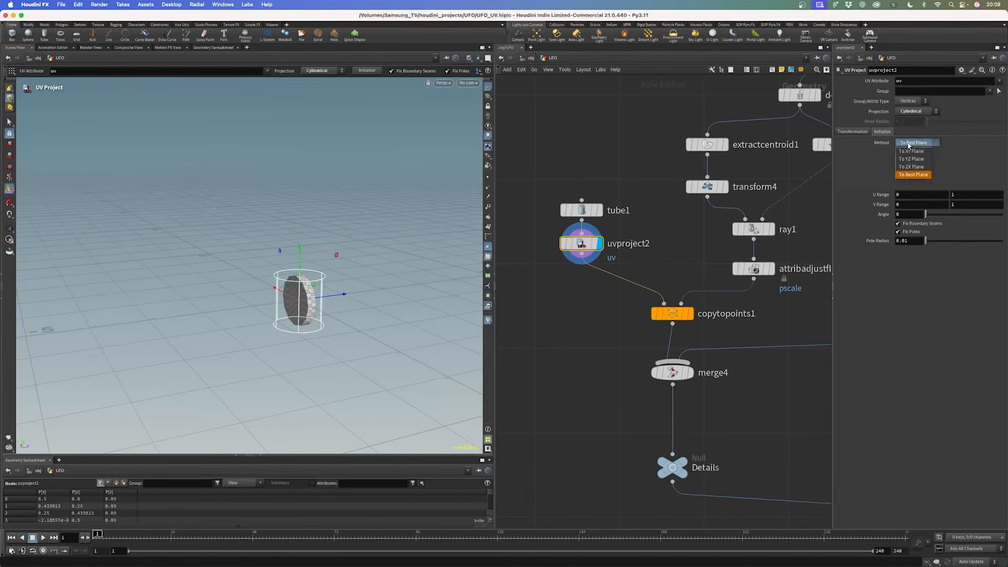
right_click_drag(255, 348, 341, 336, "alt")
left_click_drag(341, 336, 316, 332, "alt")
right_click_drag(316, 333, 347, 329, "alt")
left_click_drag(347, 328, 254, 308, "alt")
right_click_drag(254, 308, 228, 341, "alt")
left_click_drag(227, 342, 380, 272, "alt")
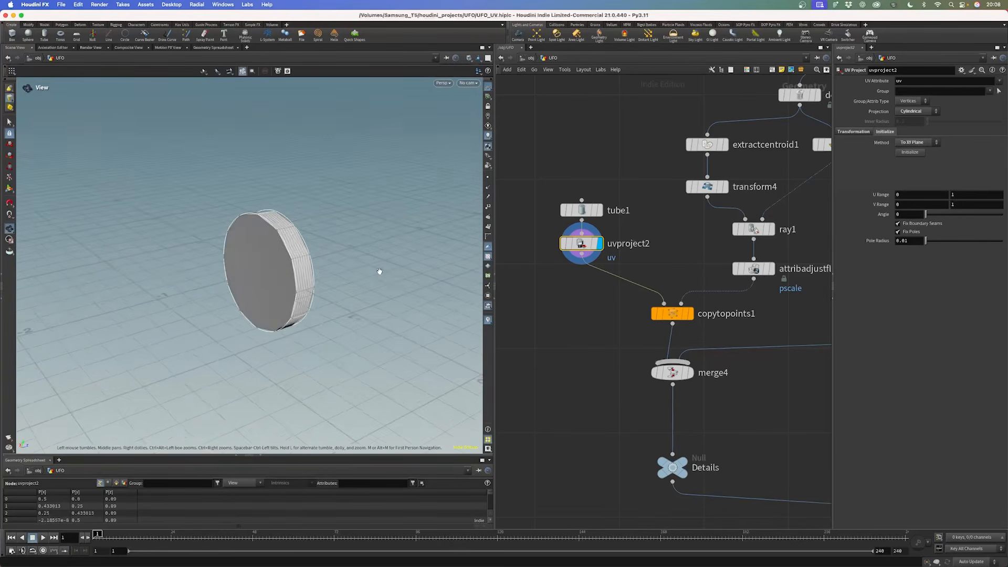
scroll(305, 249, "down", 3)
key("Delete")
- Insert a UV Flatten node between tube1 and copytopoints1 and display it with its UV view
key("Tab")
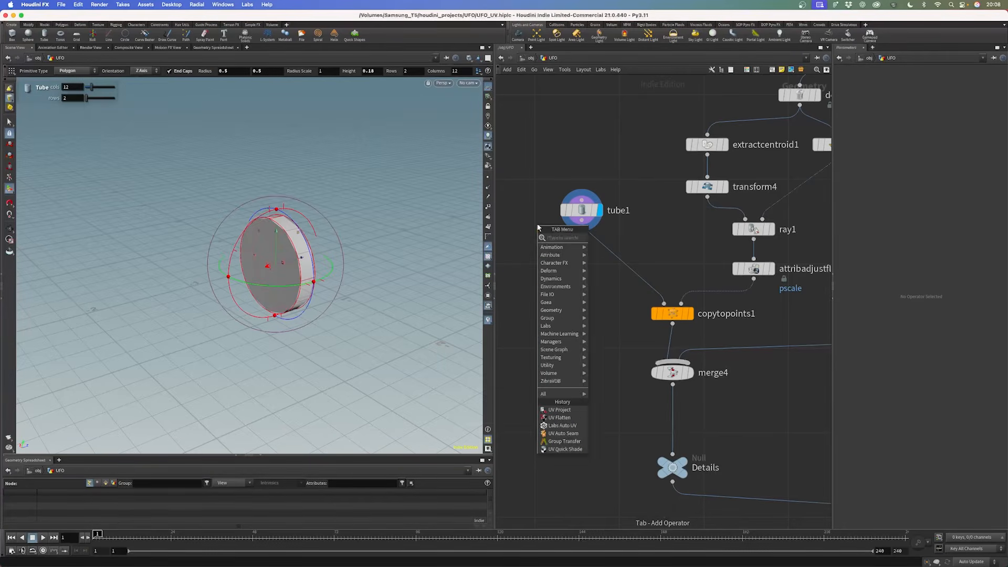
type("uv flatt")
key("Return")
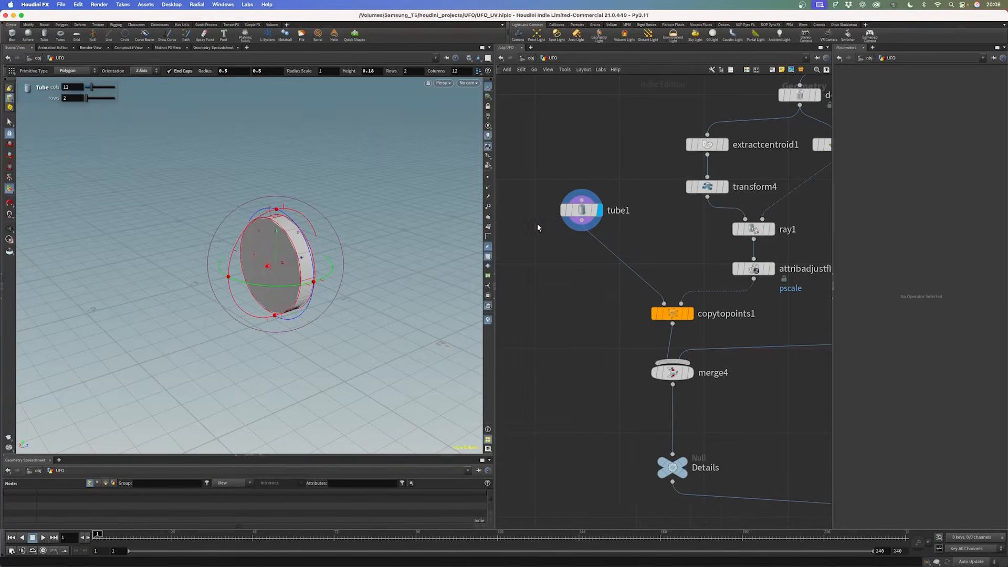
left_click(603, 254)
left_click_drag(604, 254, 592, 249)
left_click(600, 247)
key("Escape")
scroll(374, 268, "up", 5)
key("Return")
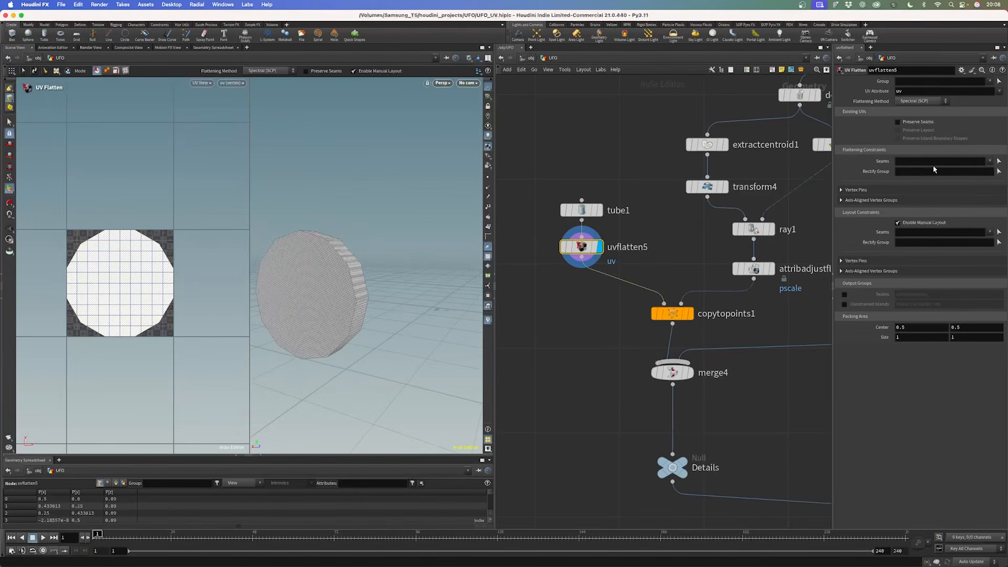
- Set the disc's two rim edge loops and one connecting side edge as uvflatten5's flattening seams
left_click(996, 163)
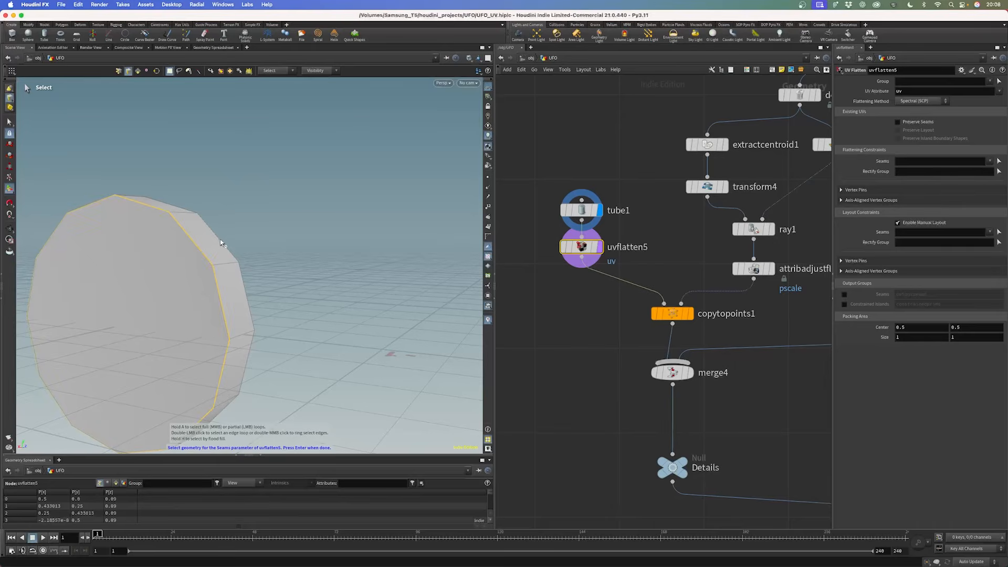
left_click_drag(221, 243, 236, 340, "alt")
right_click_drag(290, 339, 243, 310, "alt")
left_click_drag(244, 310, 245, 321, "alt")
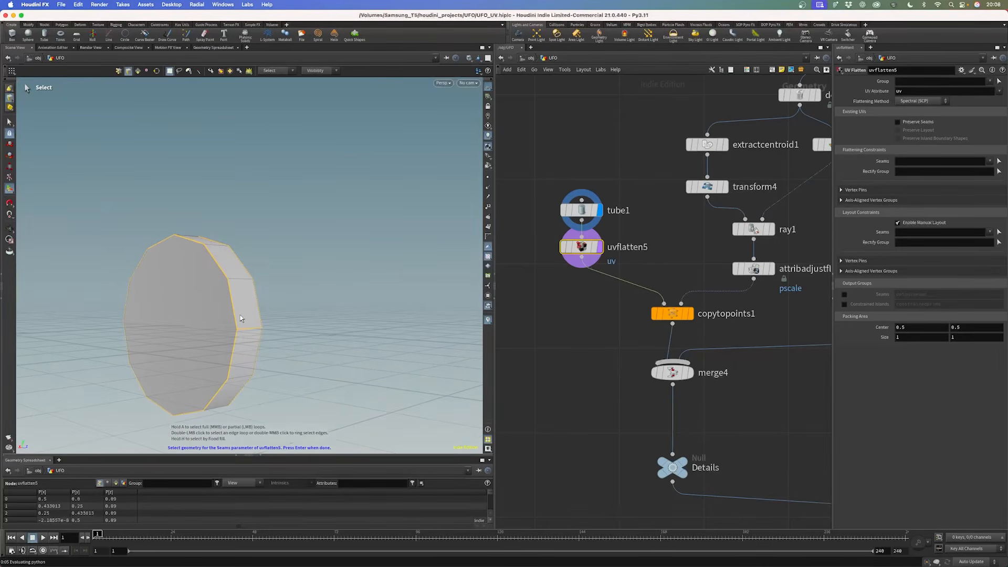
key("Return")
right_click_drag(181, 257, 143, 281, "alt")
- Display copytopoints1 and inspect the checker pattern on the copied discs
left_click(689, 313)
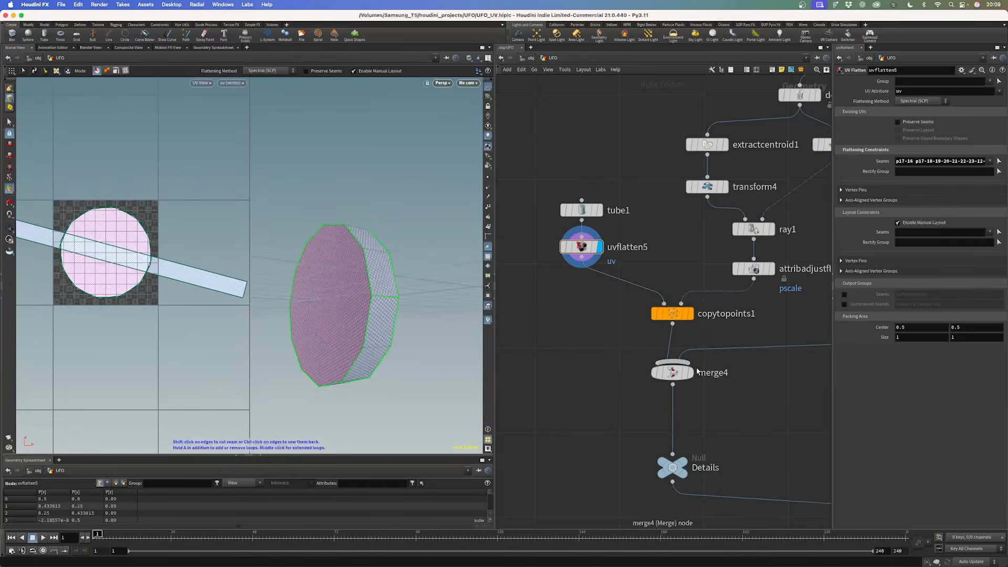
right_click_drag(278, 232, 223, 228, "alt")
left_click_drag(223, 229, 261, 298, "alt")
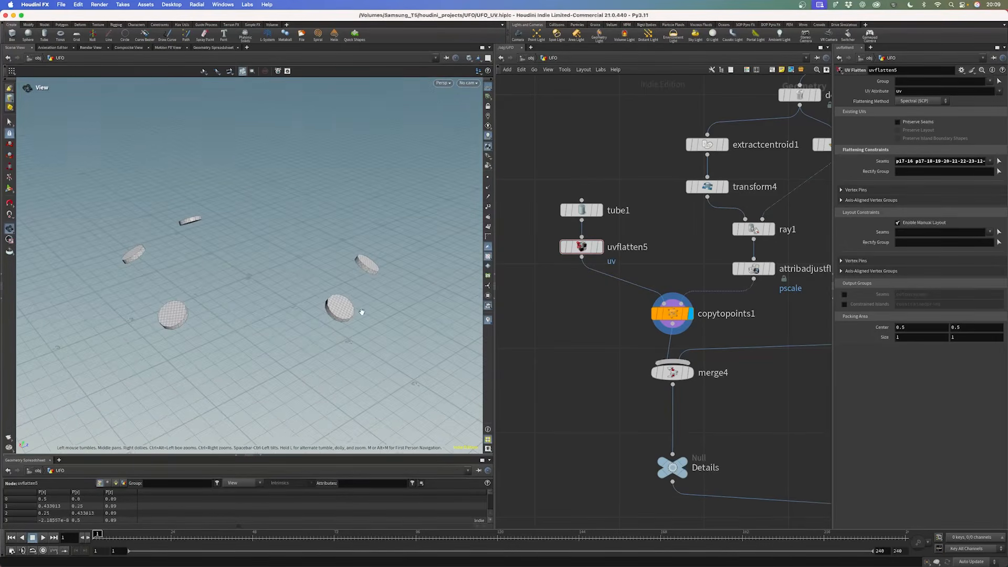
- Move copytopoints2 down to make room below transform3, display box1, and examine the fin's base box
left_click_drag(776, 313, 631, 320, "alt")
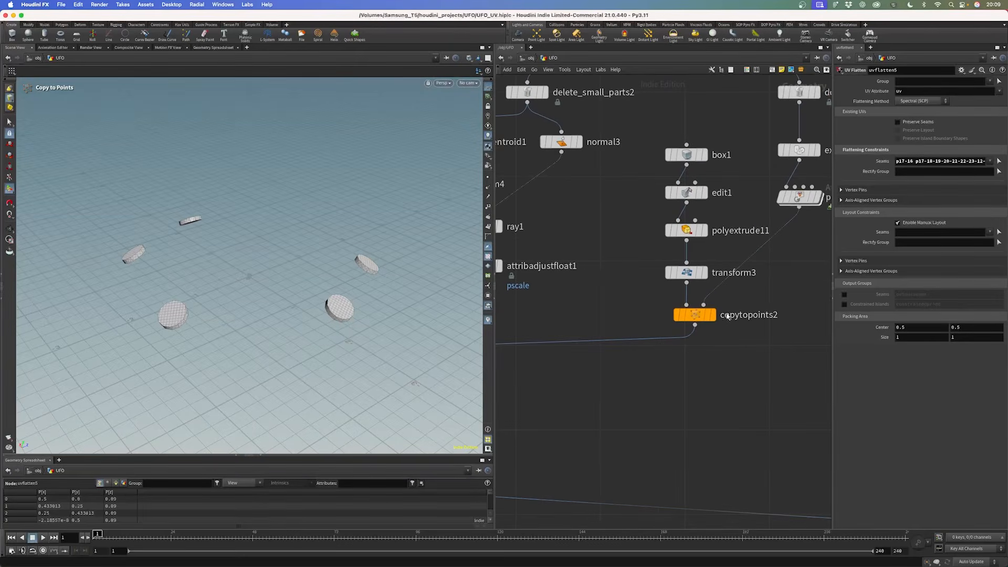
left_click_drag(699, 315, 702, 334)
left_click(704, 156)
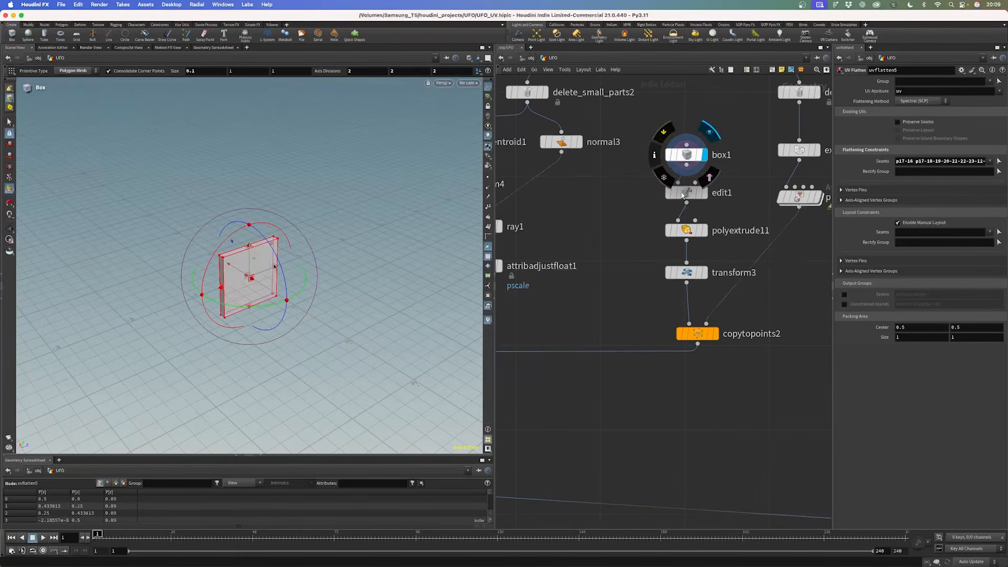
right_click_drag(386, 257, 306, 252, "alt")
left_click_drag(306, 252, 392, 224, "alt")
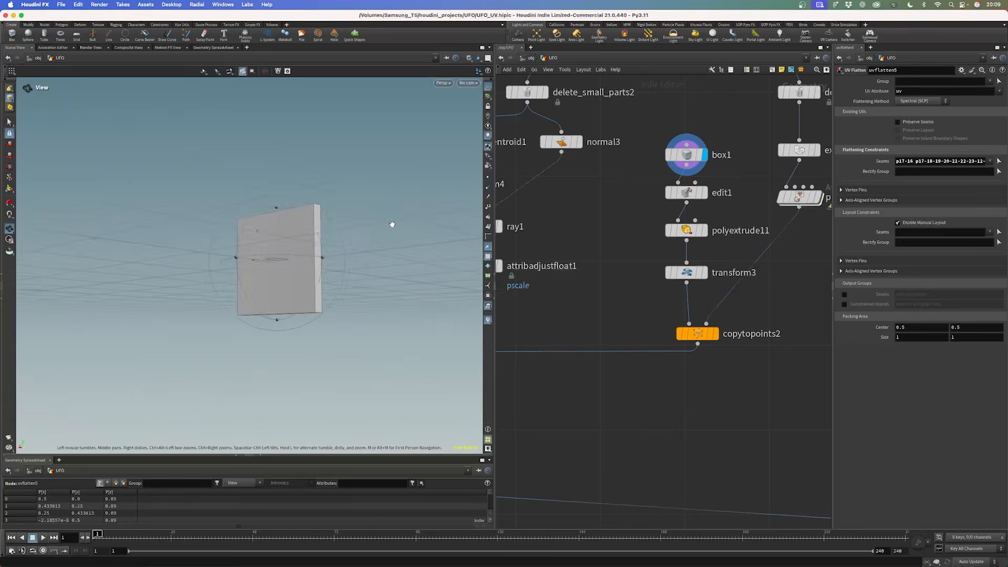
- Insert a UV Flatten node between transform3 and copytopoints2 and display it
key("Tab")
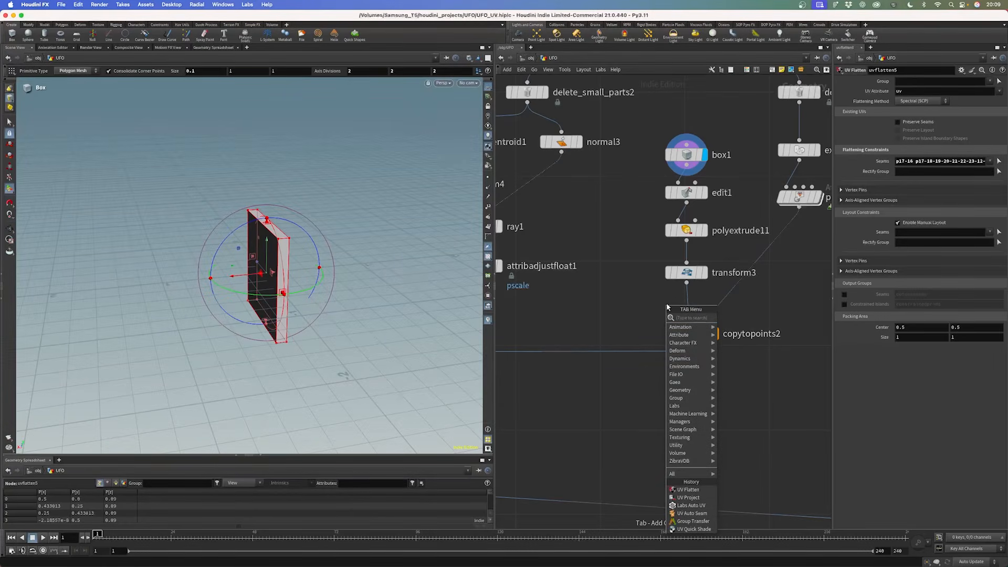
type("uvfl")
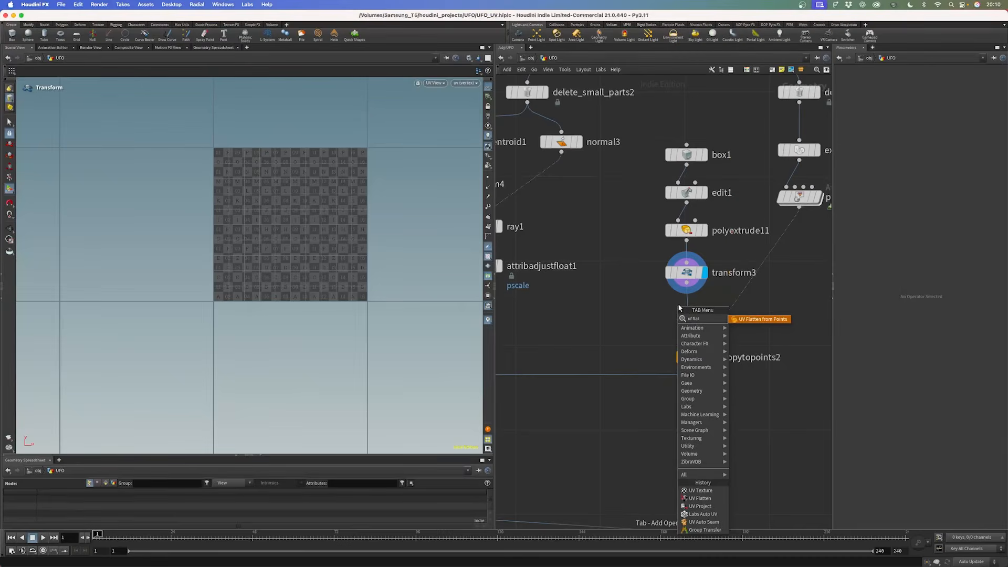
key("Return")
key("Return")
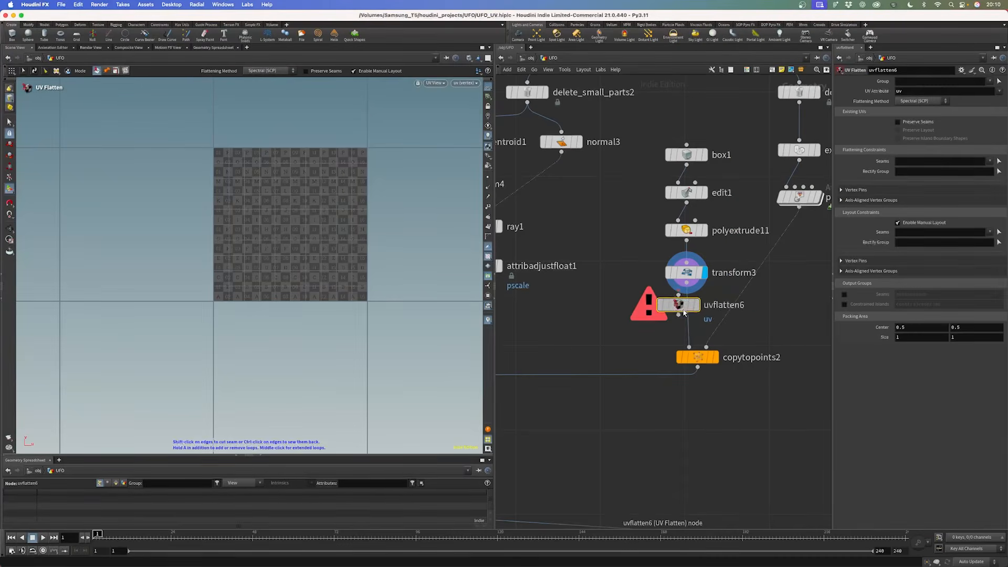
left_click(687, 318)
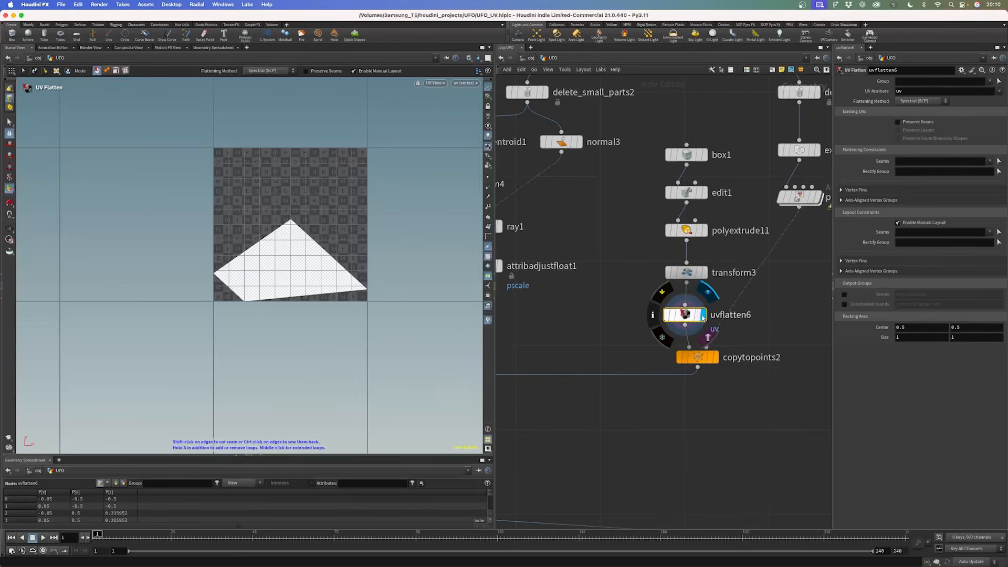
- Set the fin's outline edges as uvflatten6's flattening seams, leaving its two large faces joined along one side
left_click(999, 161)
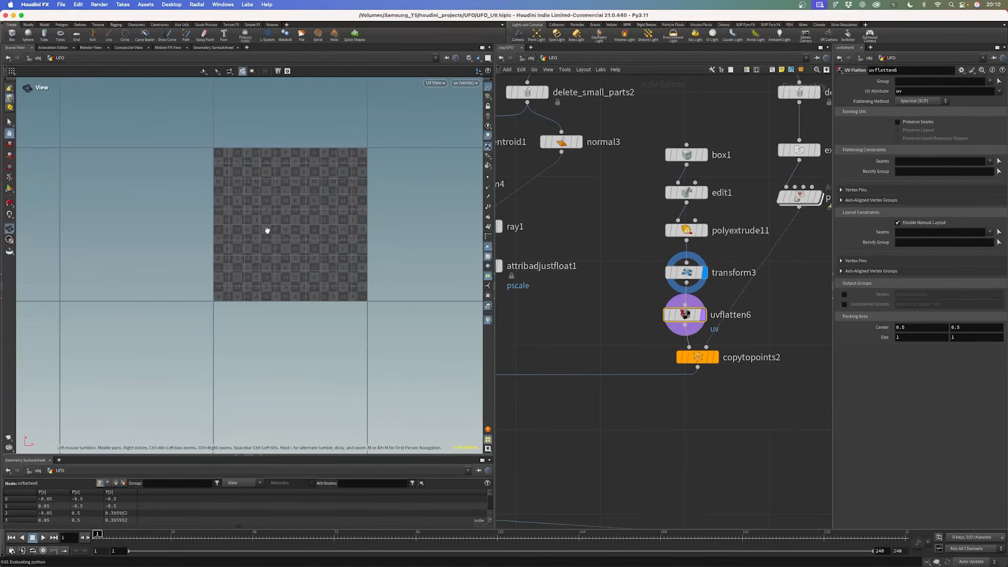
key("space+1")
right_click_drag(267, 232, 198, 247, "alt")
left_click_drag(198, 247, 158, 276, "alt")
left_click(140, 271)
left_click_drag(153, 302, 256, 292)
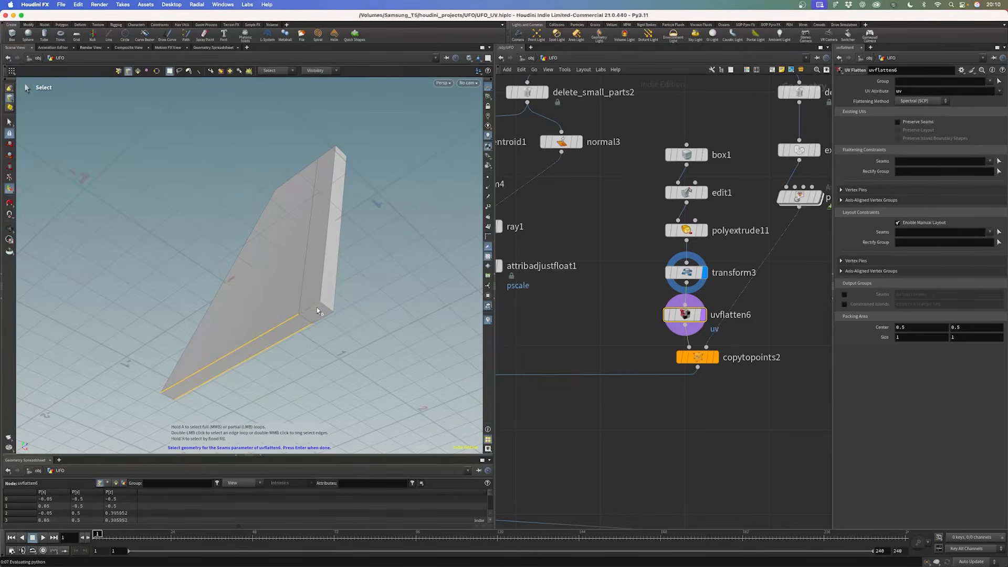
left_click(321, 291, "shift")
left_click_drag(334, 296, 229, 339)
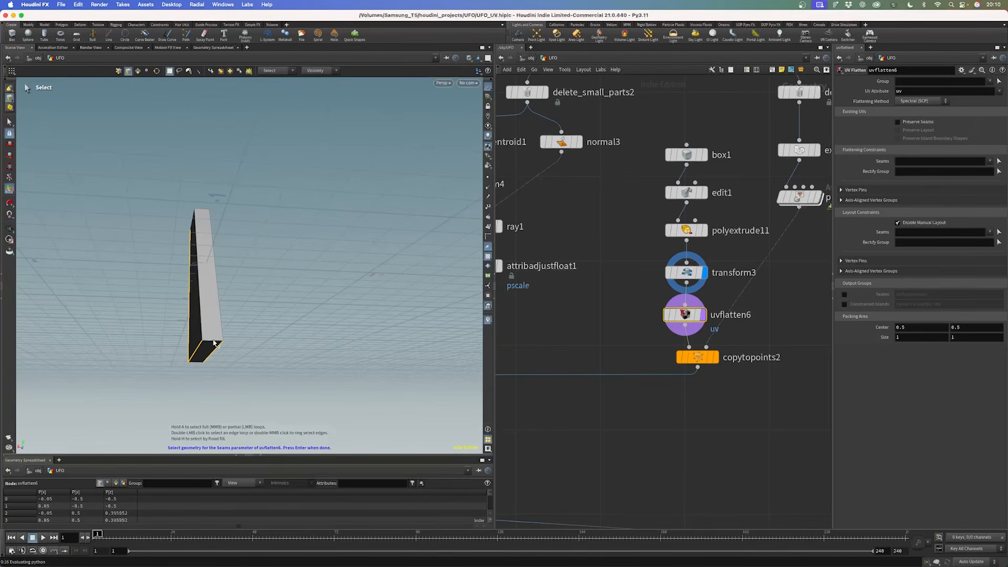
left_click_drag(220, 274, 296, 253)
left_click_drag(243, 301, 273, 349)
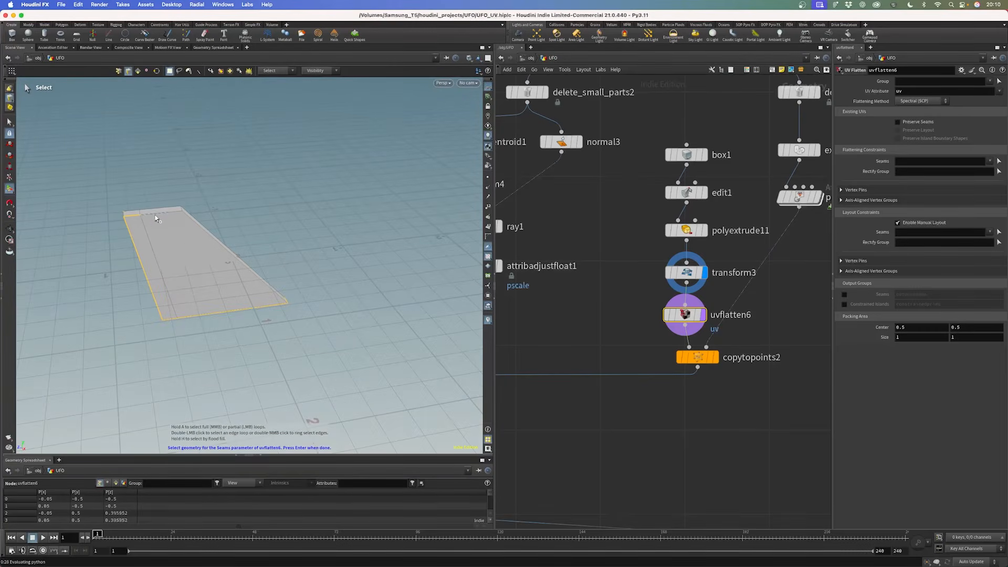
key("Return")
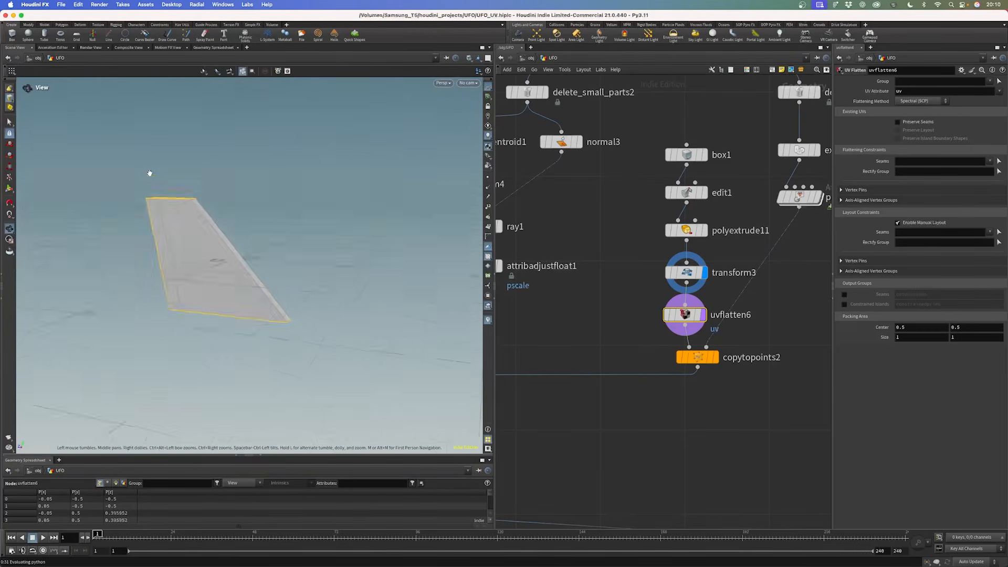
mouse_move(167, 253)
right_mouse_down("alt")
mouse_move(196, 249)
mouse_move(175, 252)
right_mouse_up("alt")
middle_click_drag(223, 224, 180, 243, "alt")
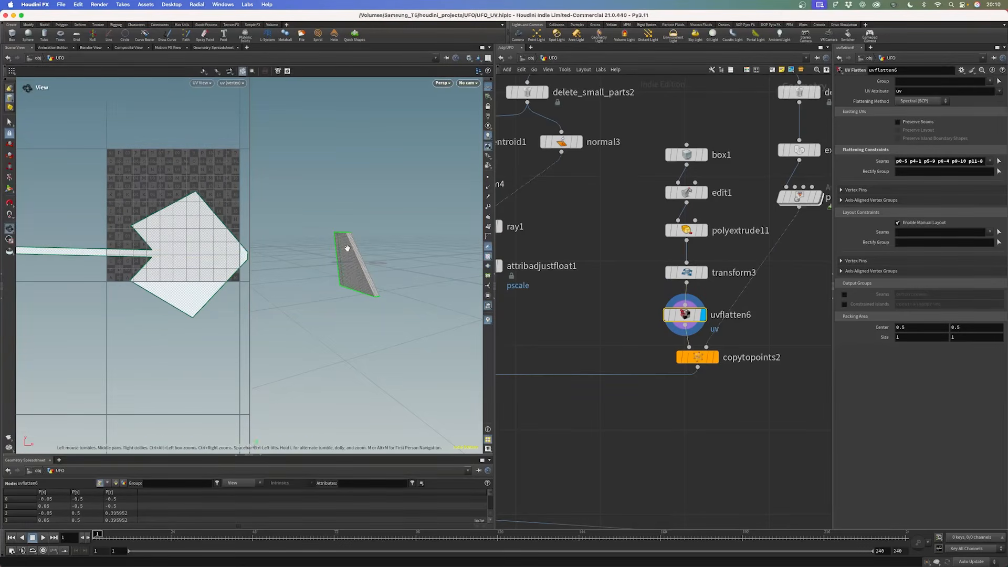
- Check the fin's checker pattern, then display merge3 and frame the complete UFO beside its combined UVs
scroll(328, 251, "up", 5)
mouse_move(319, 245)
left_mouse_down("alt")
mouse_move(323, 232)
mouse_move(305, 251)
left_mouse_up("alt")
left_click_drag(323, 211, 393, 310, "alt")
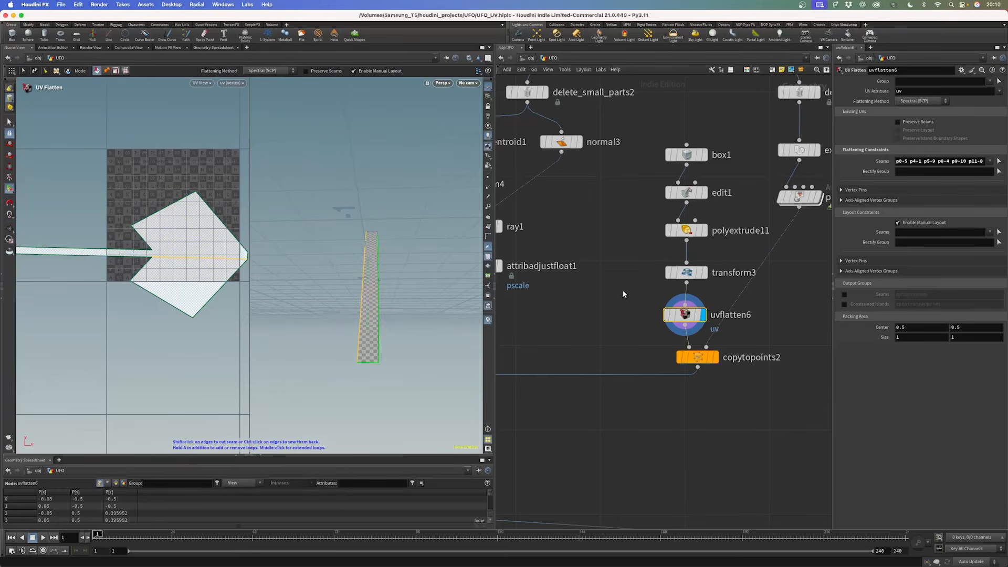
scroll(640, 281, "down", 10)
middle_click_drag(650, 347, 621, 313)
scroll(652, 314, "up", 12)
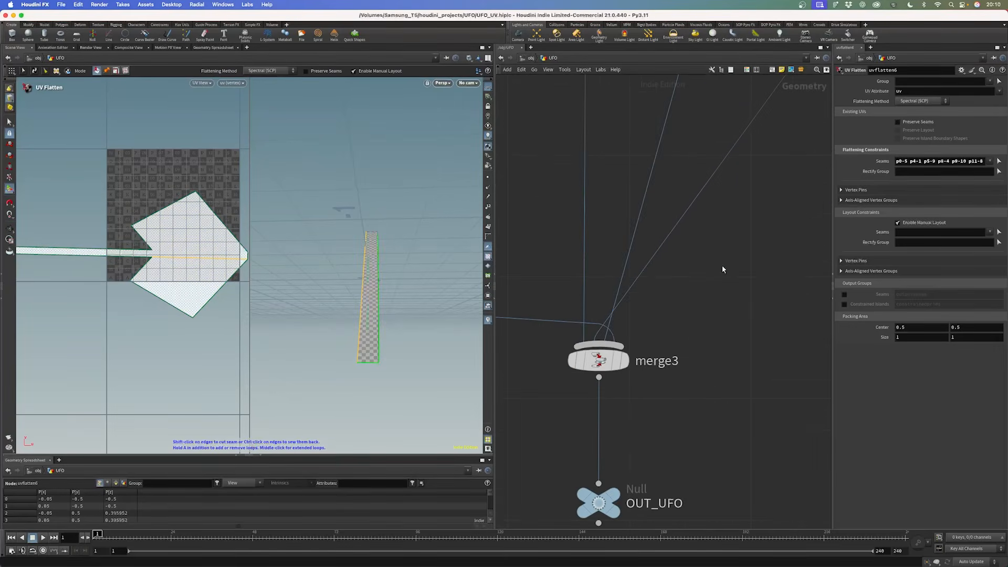
left_click(626, 361)
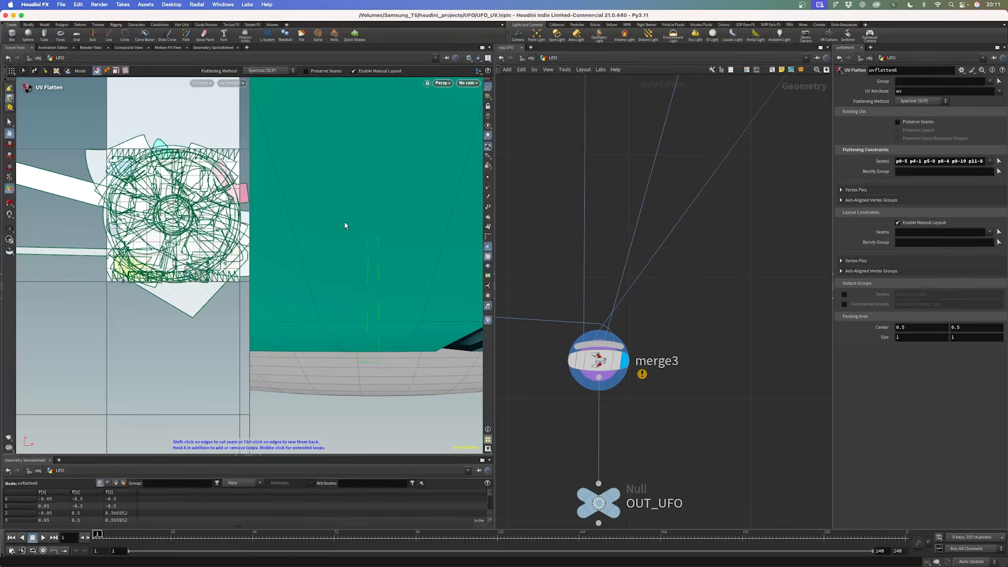
left_click_drag(344, 226, 340, 213, "alt")
scroll(319, 234, "down", 10)
left_click_drag(376, 155, 383, 220, "alt")
middle_click_drag(365, 207, 392, 262, "alt")
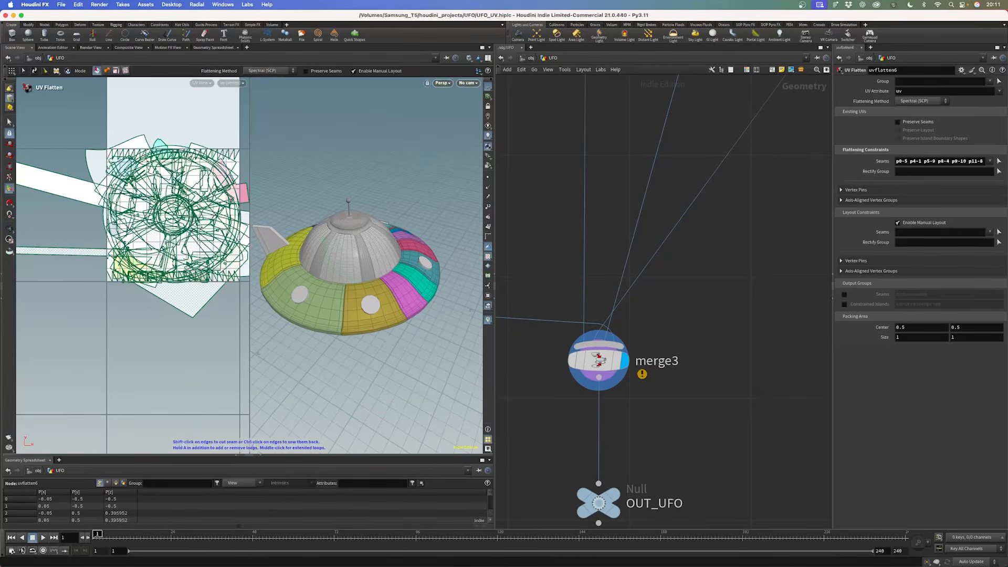
- Insert a UV Layout node between merge3 and OUT_UFO and display it
key("Tab")
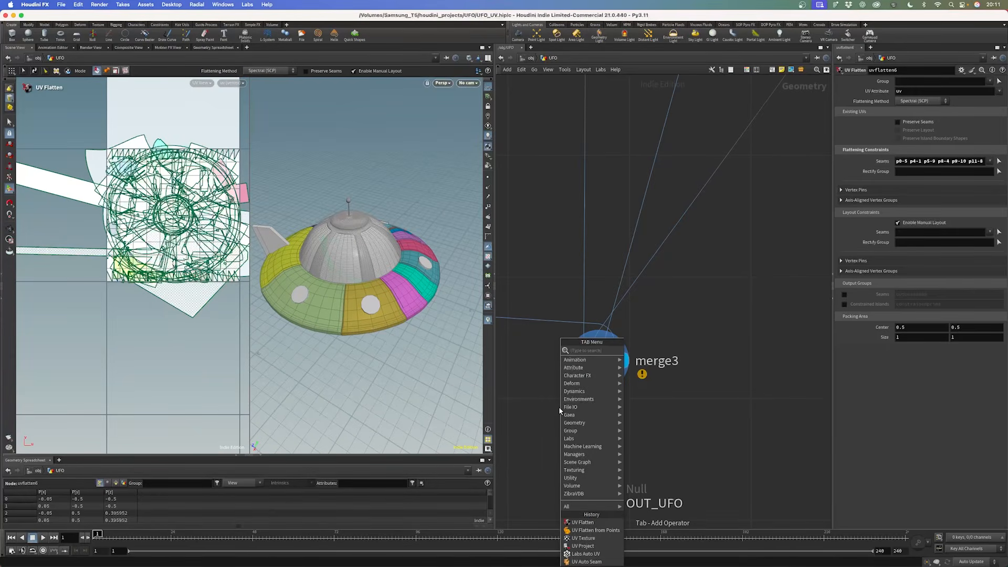
type("uv layou")
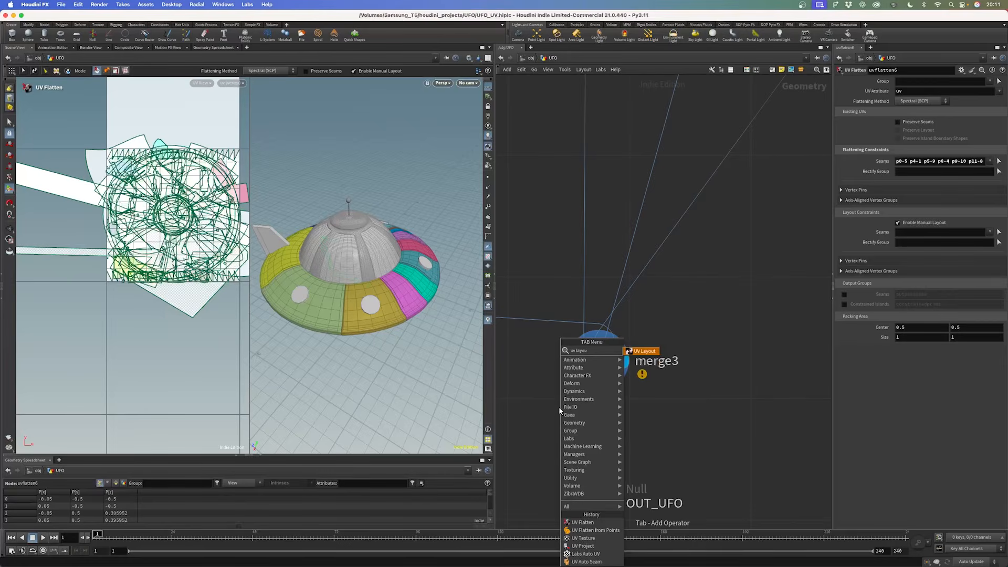
key("Return")
left_click(558, 406)
left_click_drag(559, 406, 599, 430)
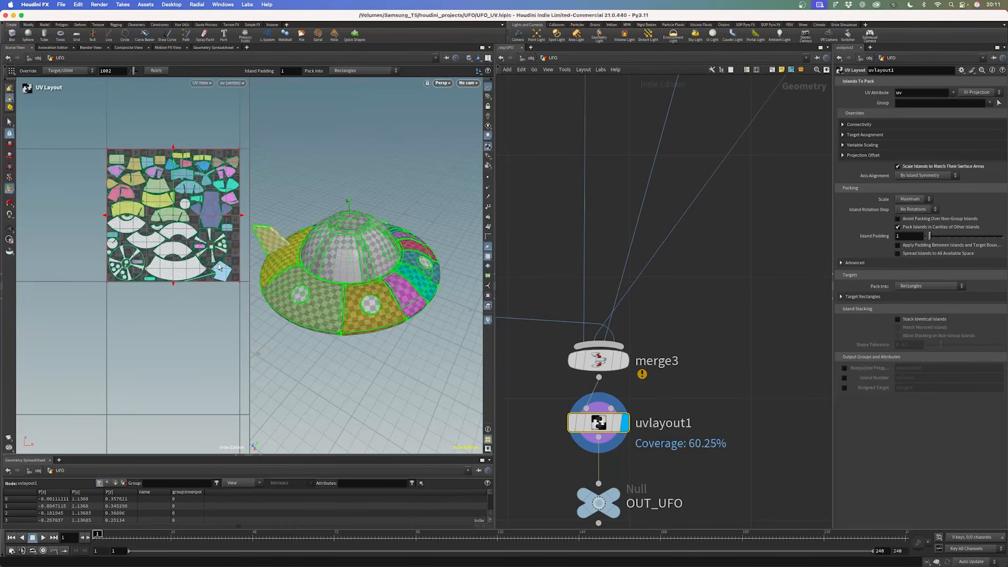
- Inspect the packed UV islands up close, focusing on the cuts within the ring panel islands
right_click_drag(161, 213, 199, 182, "alt")
middle_click_drag(169, 187, 118, 199, "alt")
right_click_drag(172, 215, 132, 203, "alt")
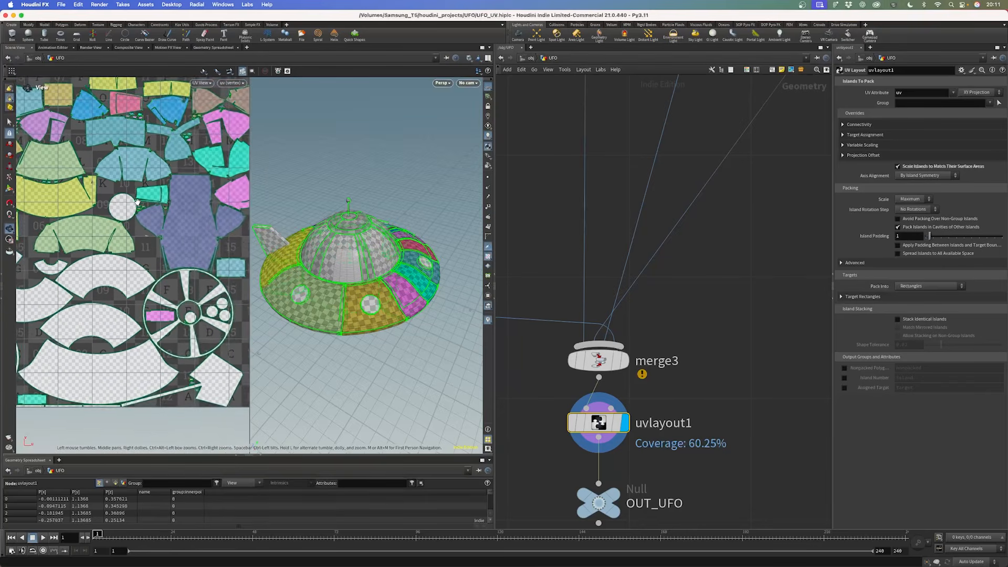
middle_click_drag(131, 203, 200, 251, "alt")
right_click_drag(122, 232, 158, 230, "alt")
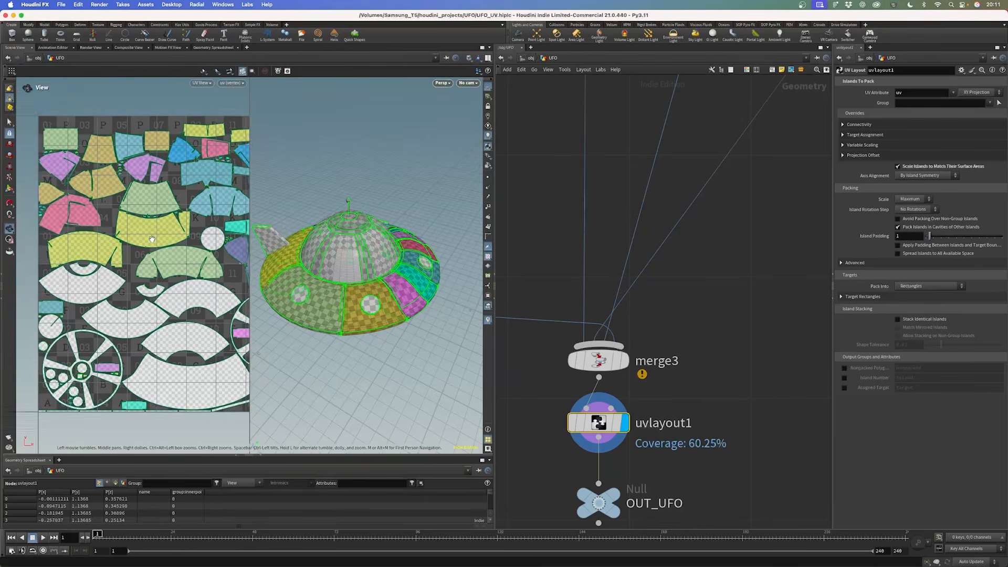
middle_click_drag(172, 236, 133, 210, "alt")
right_click_drag(134, 210, 211, 142, "alt")
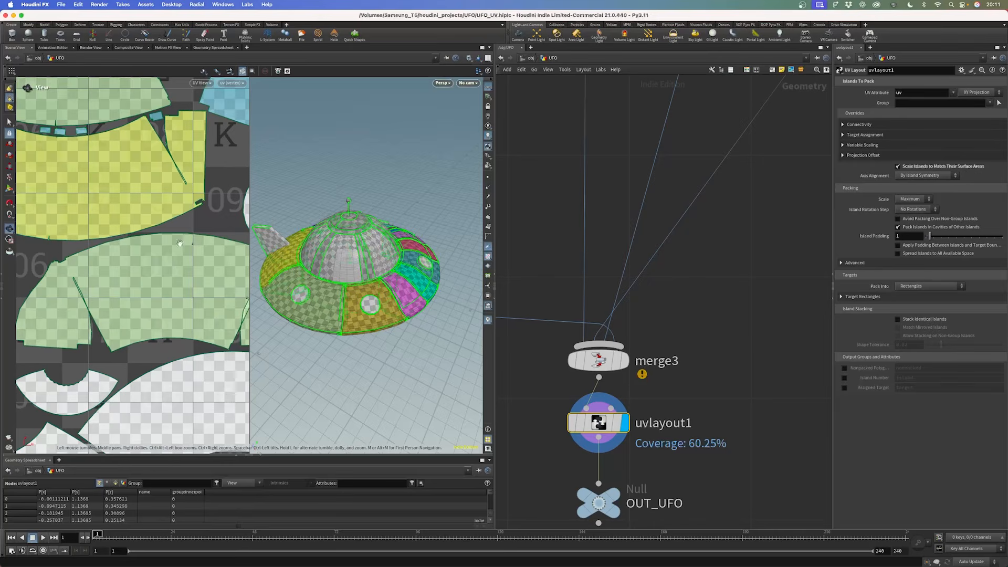
middle_click_drag(180, 243, 224, 190, "alt")
right_click_drag(109, 244, 159, 198, "alt")
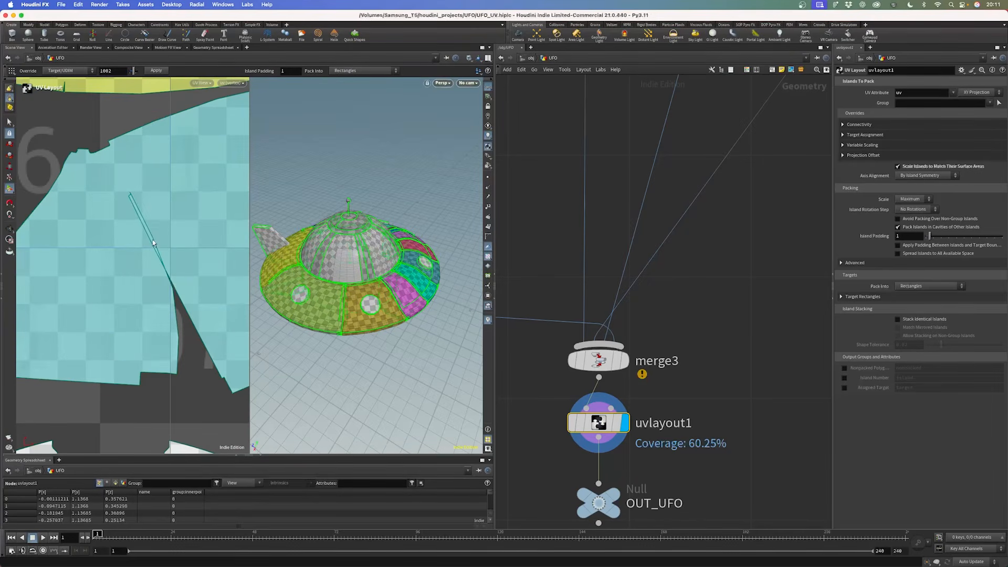
- Examine the ring panel seams on the model, uvautoseam1's grain settings and the overall packed UV layout
right_click_drag(334, 296, 450, 186, "alt")
left_click_drag(411, 253, 381, 251, "alt")
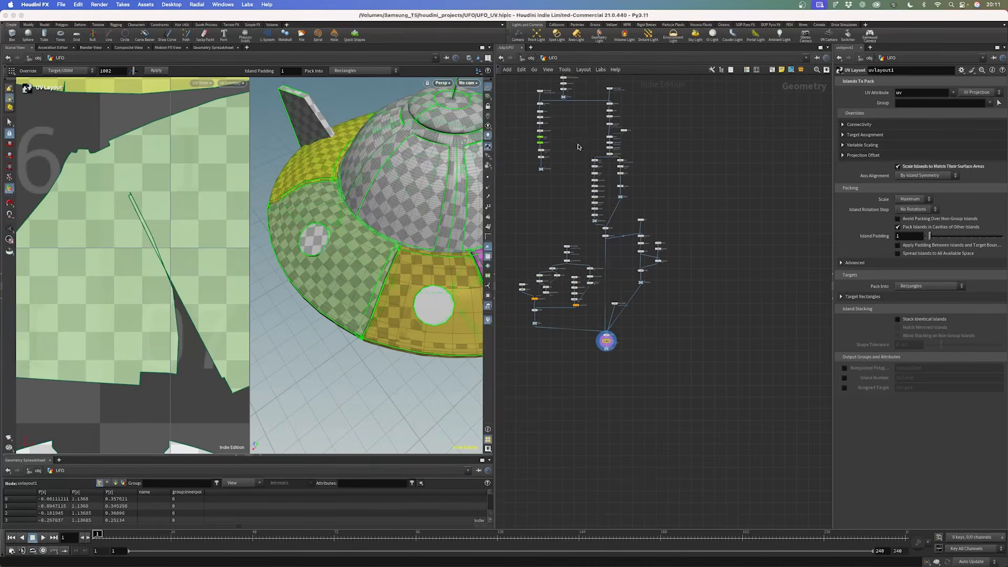
scroll(585, 158, "up", 3)
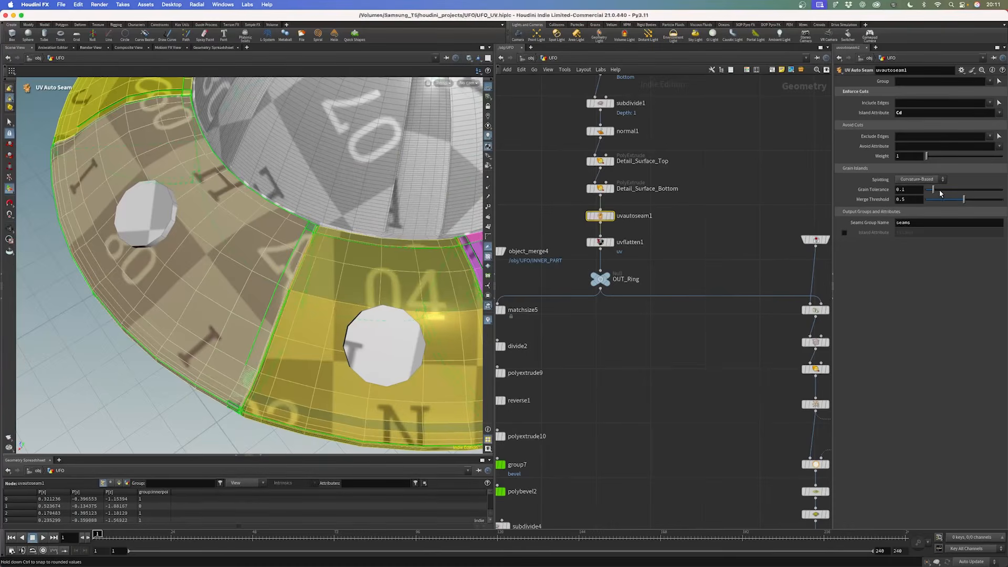
scroll(612, 296, "down", 5)
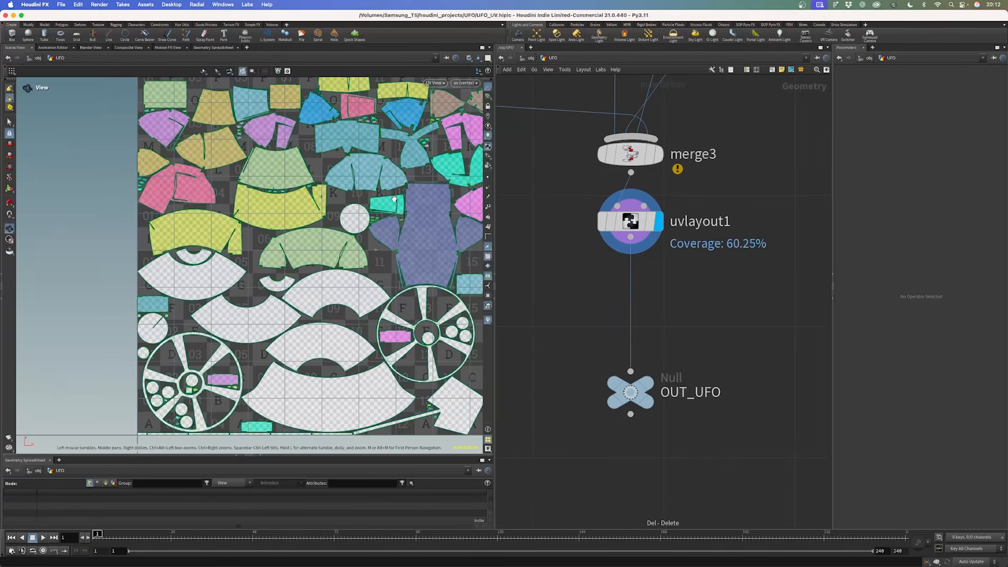
scroll(324, 233, "up", 4)
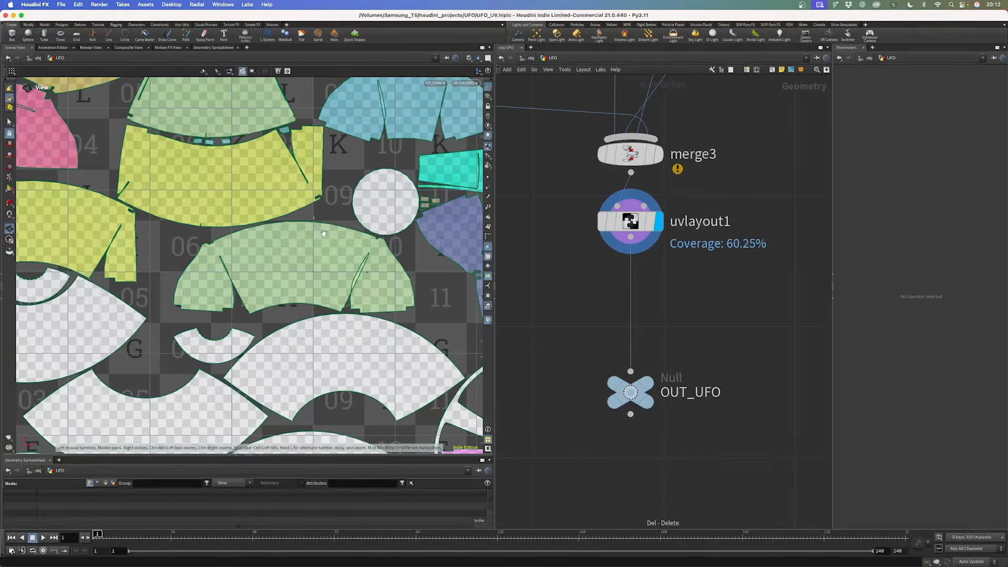
scroll(305, 261, "down", 6)
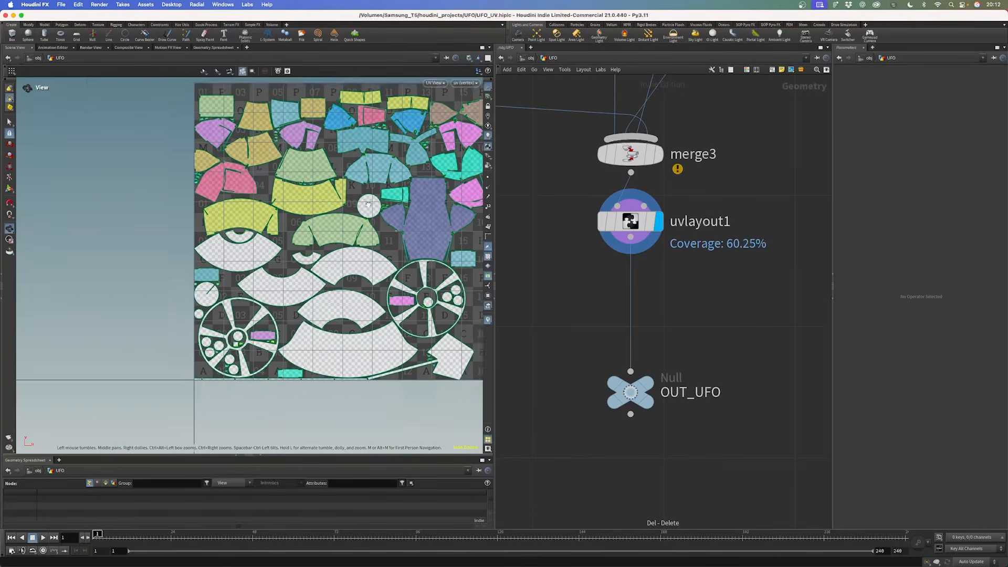
key("Return")
scroll(262, 255, "up", 2)
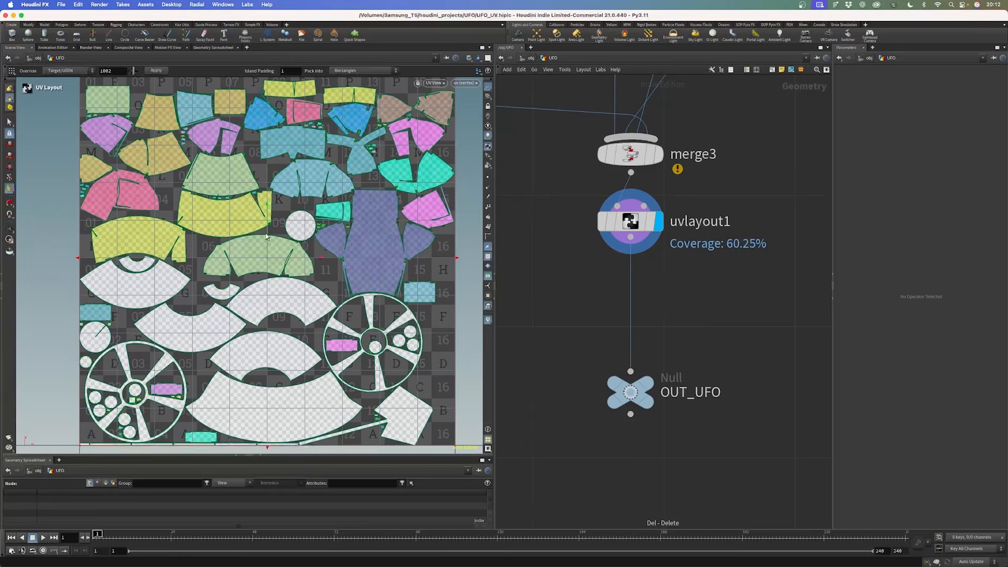
- Set uvlayout1's island rotation step to 5.625° and display the repacked islands in the UV view
key("space+1")
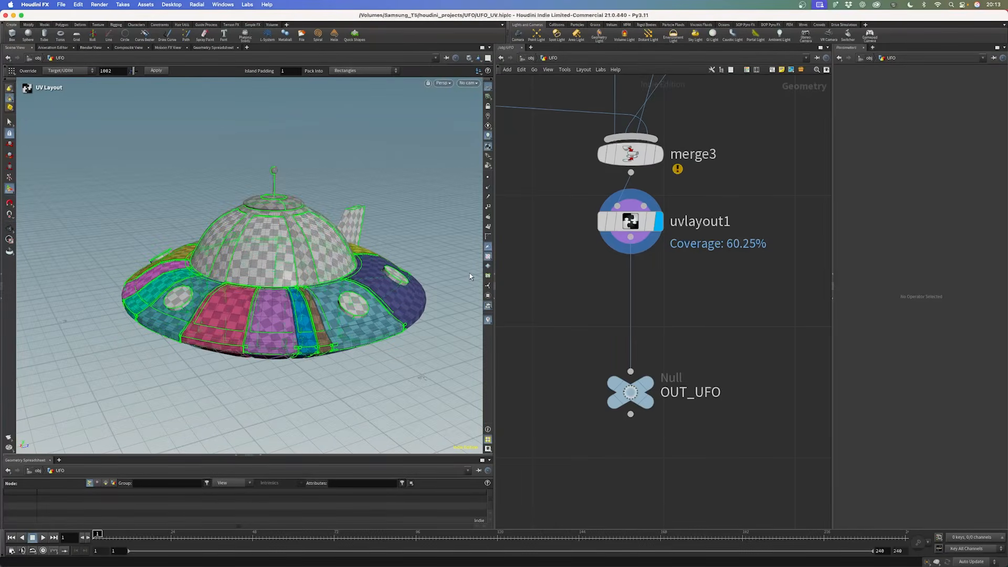
left_click(615, 220)
left_click(925, 208)
left_click(909, 256)
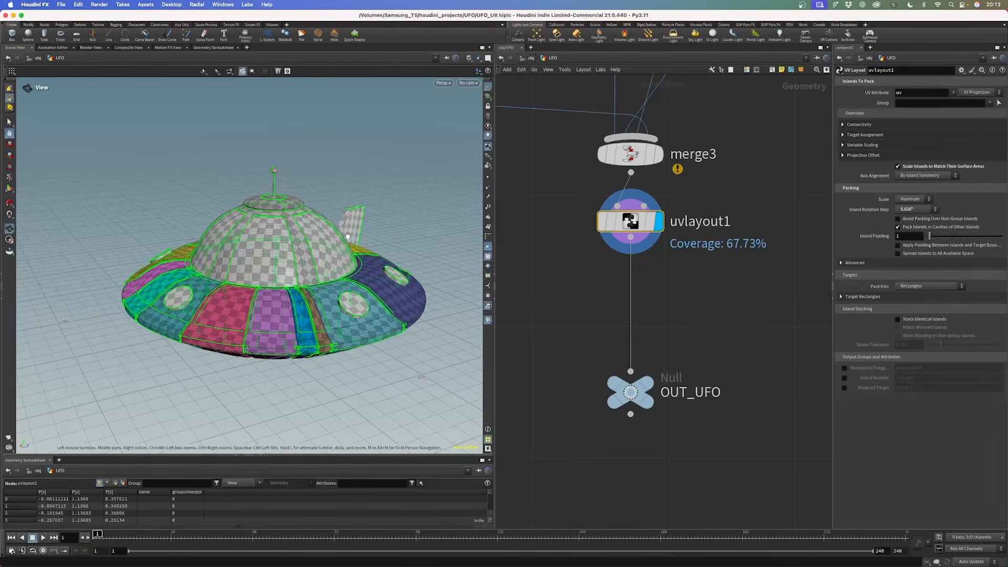
key("space+5")
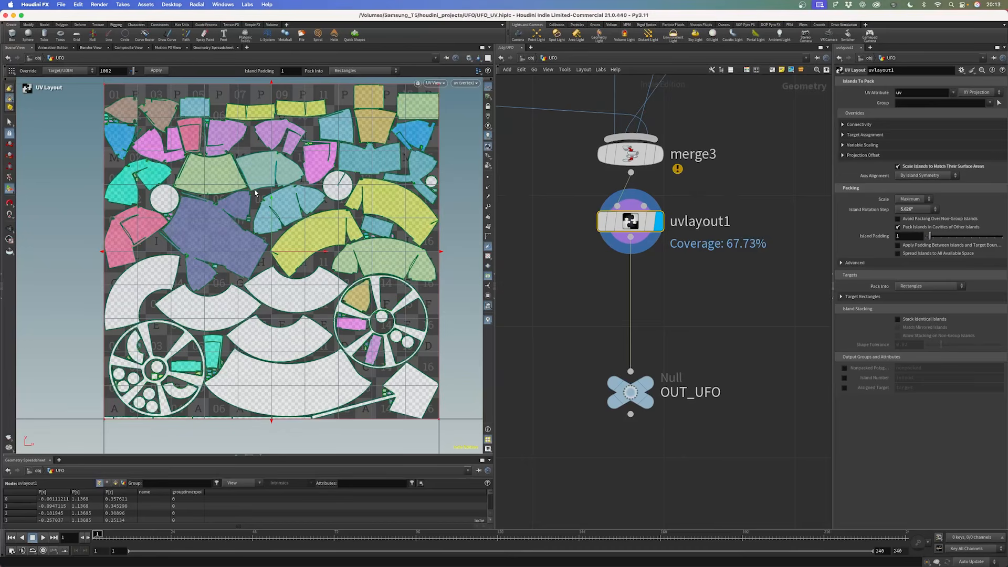
- Move OUT_UFO slightly down and branch an Attribute Delete node off merge3 beside uvlayout1
scroll(620, 280, "down", 3)
left_click_drag(627, 357, 628, 384)
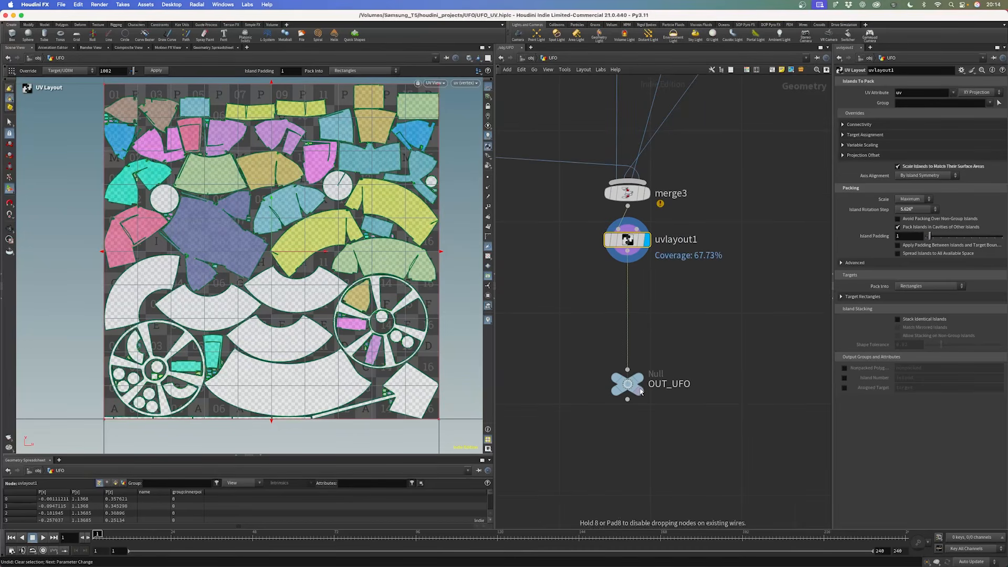
left_click_drag(629, 218, 542, 243)
type("att dele")
key("Return")
left_click(543, 244)
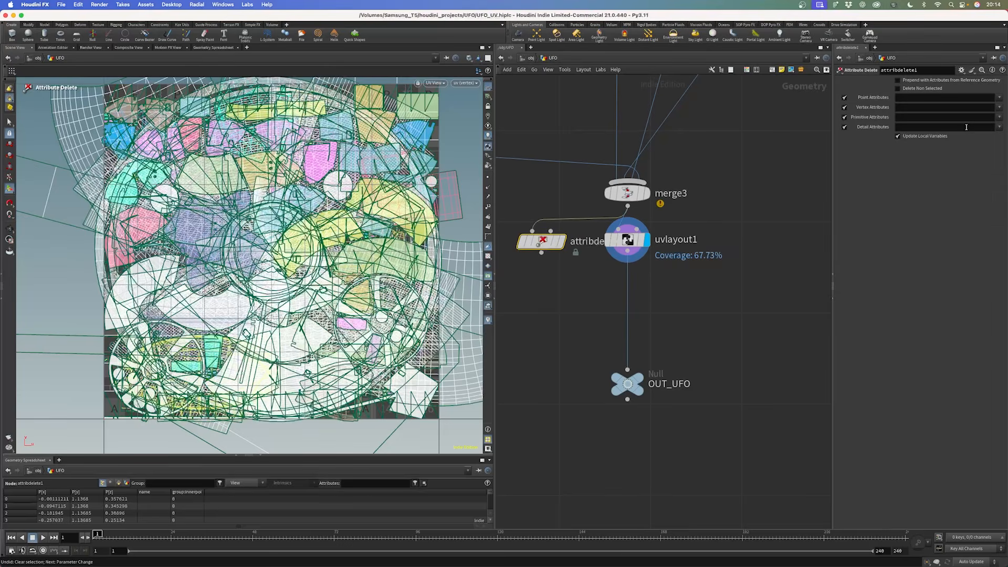
- Set attribdelete1 to remove the uv vertex attribute and display its result in the perspective view
left_click(1000, 109)
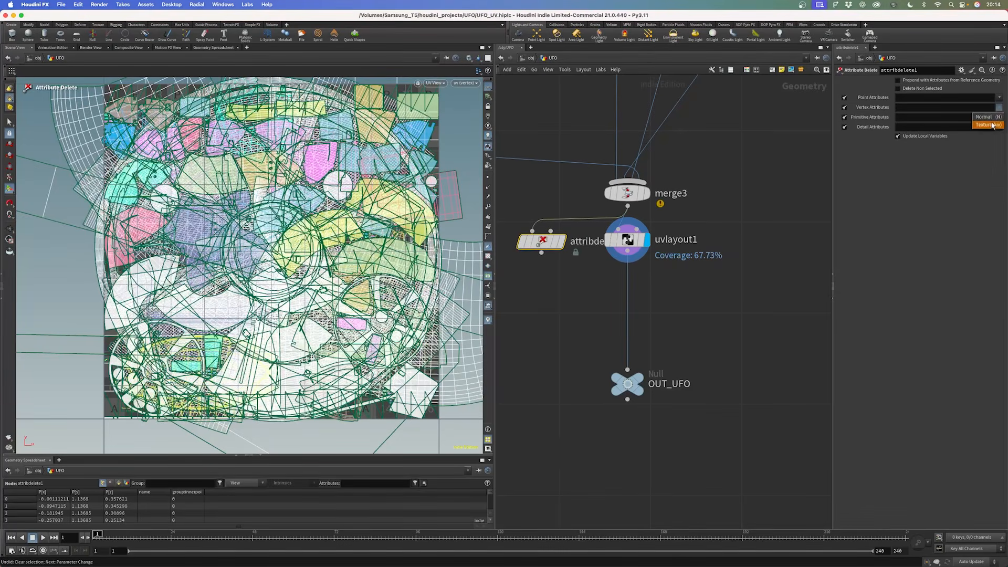
left_click(989, 125)
left_click(563, 242)
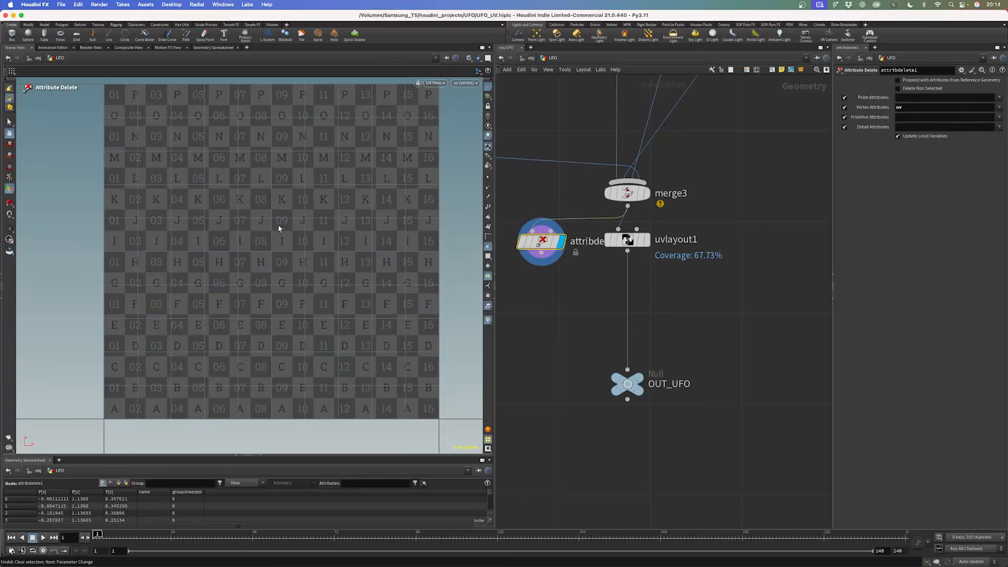
key("space+1")
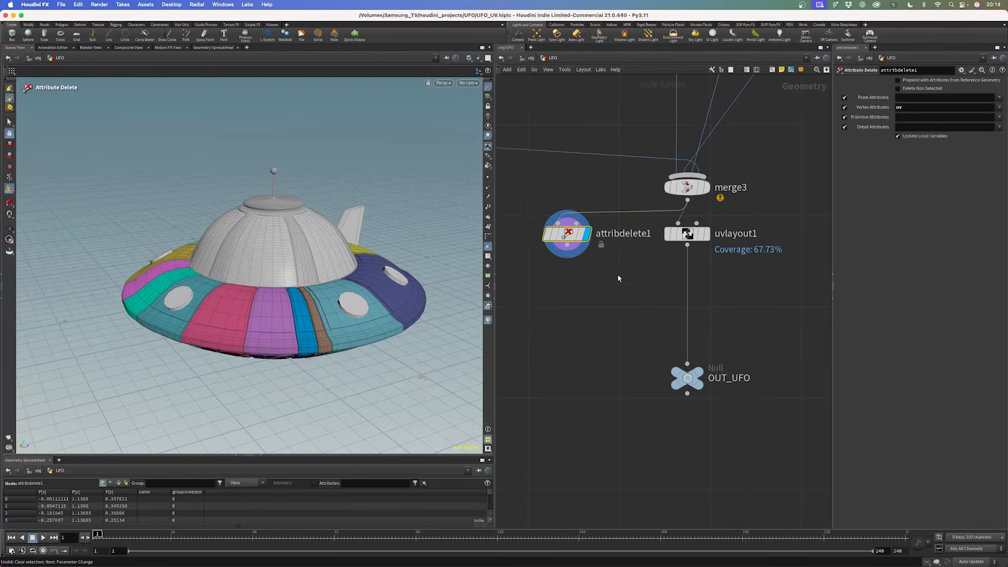
- Add a Labs Auto UV node below attribdelete1, display its result and place it close beneath that node
key("Tab")
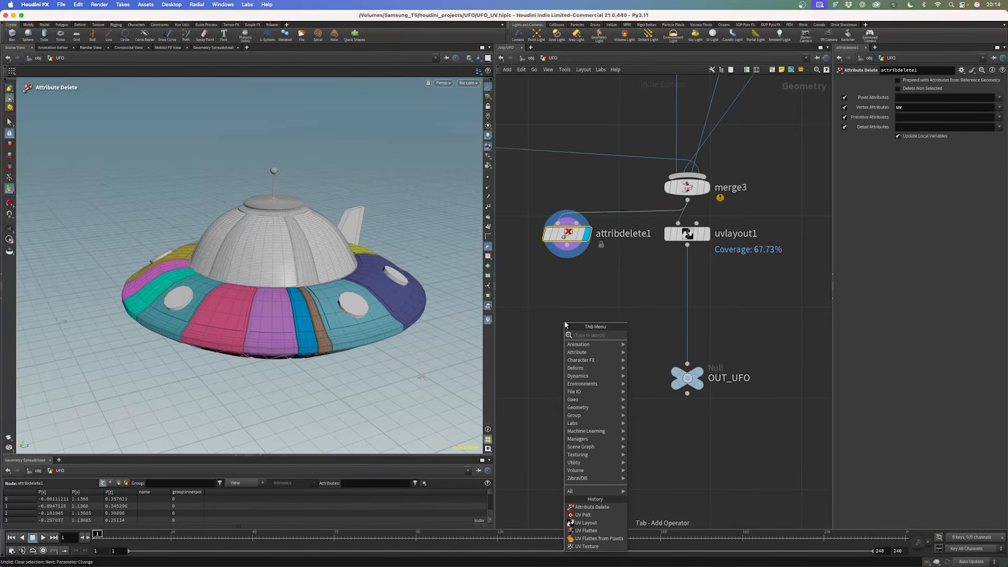
type("labs auto")
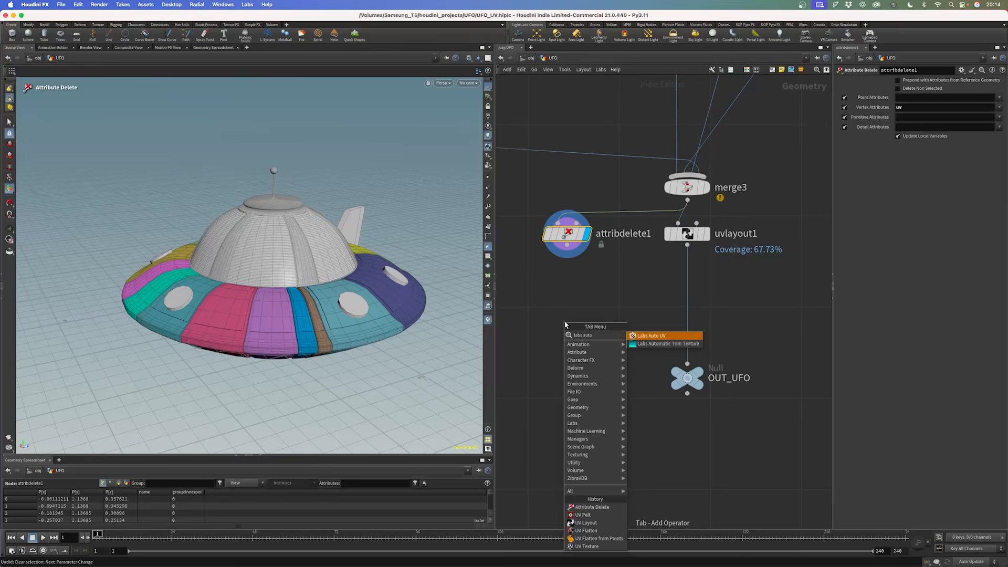
key("Return")
left_click(566, 323)
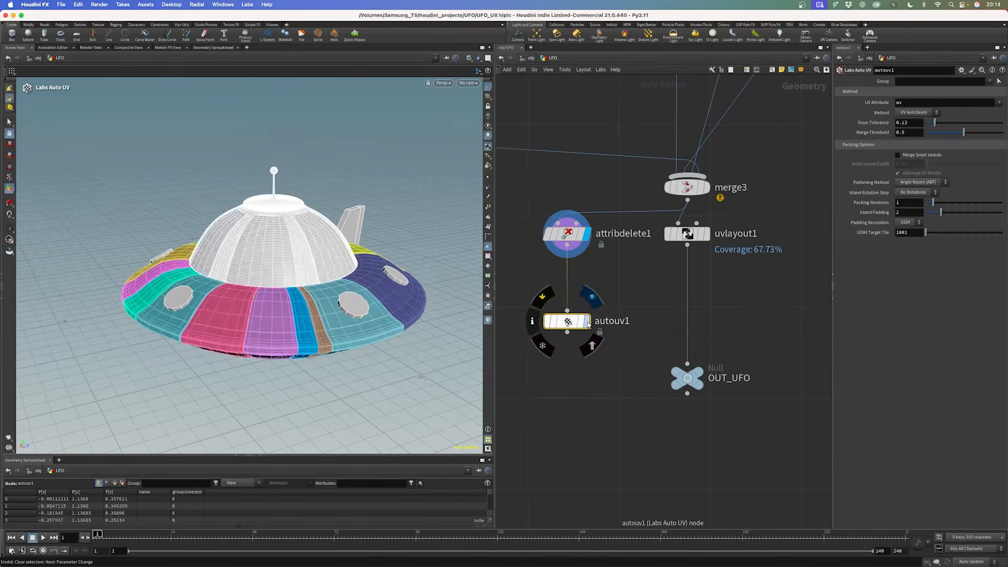
left_click(588, 324)
left_click_drag(569, 322, 569, 276)
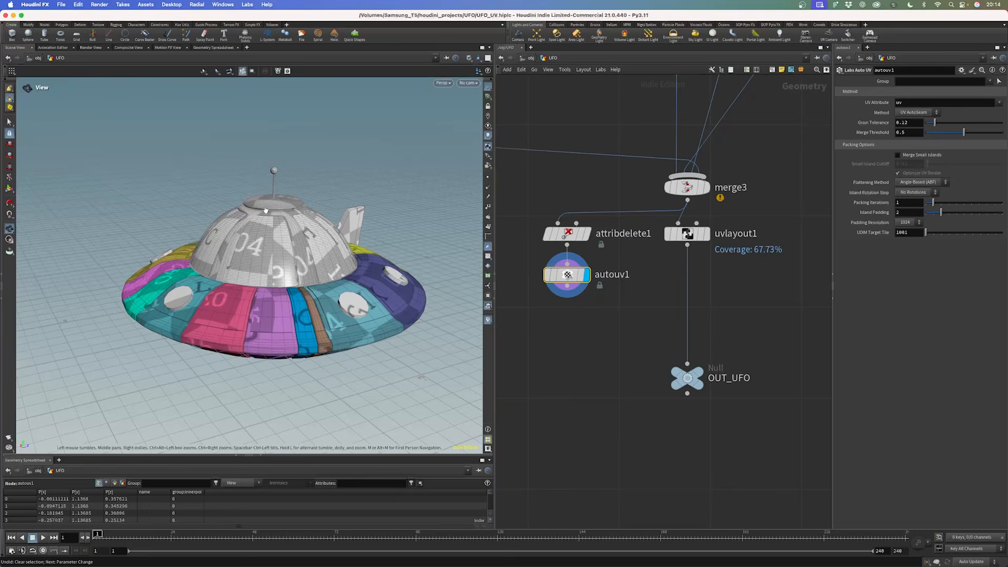
- Try the UV Unwrap method on autouv1 and switch back to UV AutoSeam
left_click_drag(315, 237, 326, 251, "alt")
left_click(915, 112)
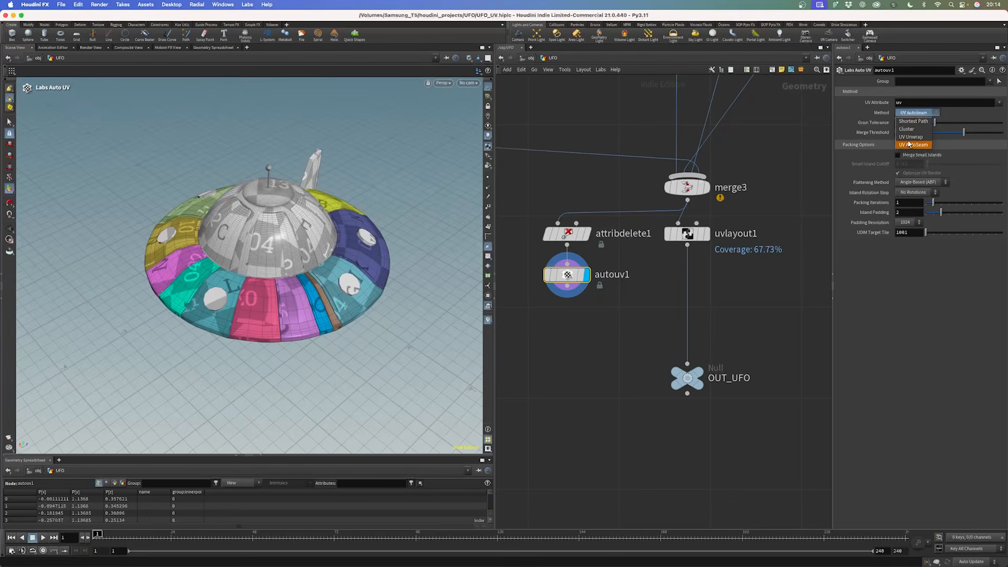
left_click(907, 139)
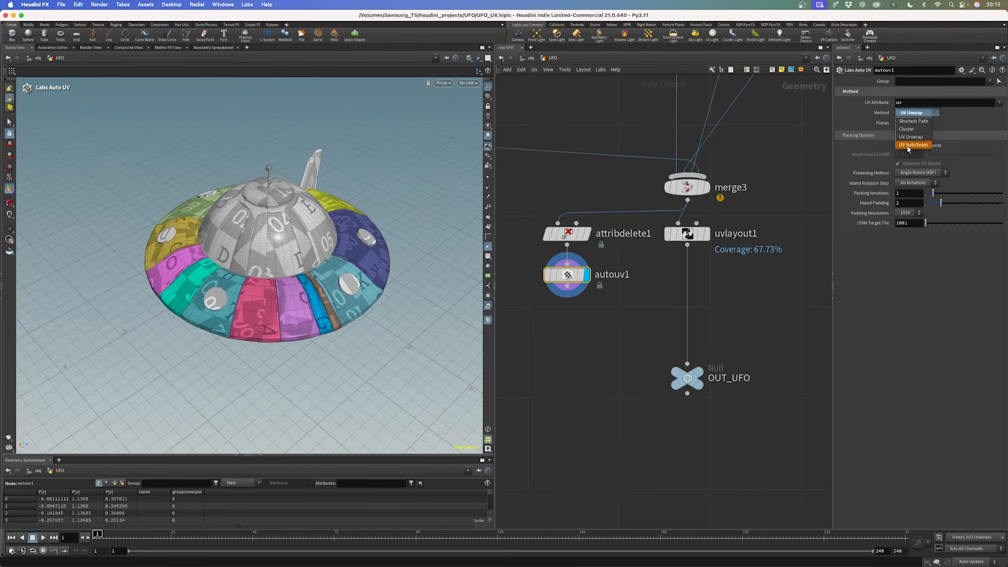
left_click(910, 144)
- Lower autouv1's grain tolerance to 0.057 and show the resulting islands in the UV view
left_click_drag(931, 124, 930, 124)
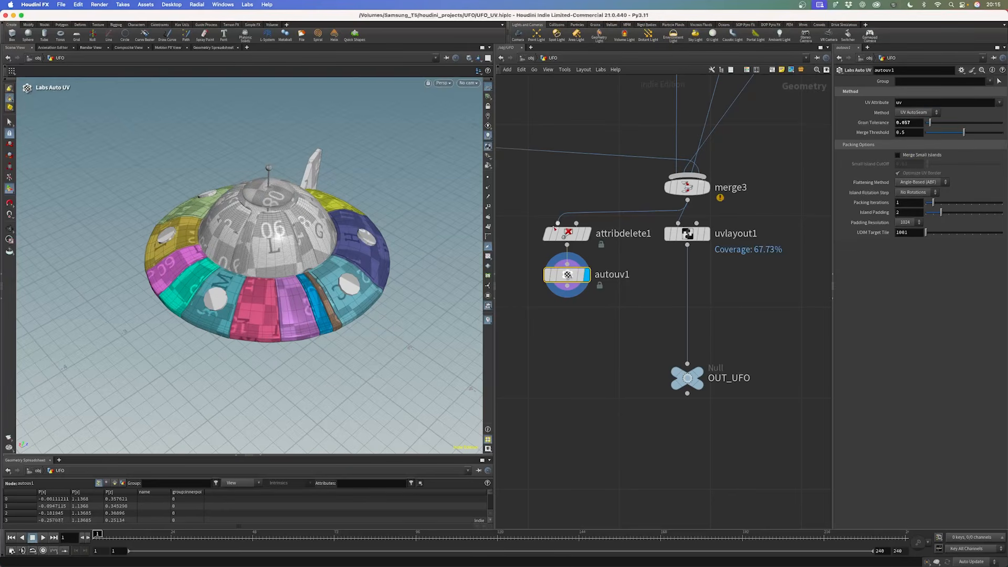
left_click_drag(265, 265, 259, 246, "alt")
key("space+5")
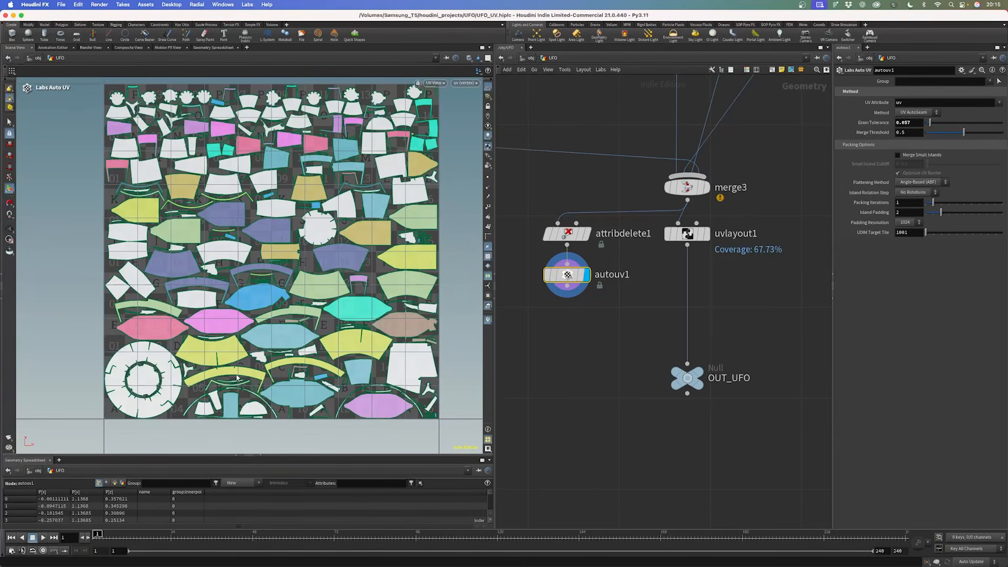
- Add a UV Layout node after autouv1 and set its island rotation step to 5.625°
key("Tab")
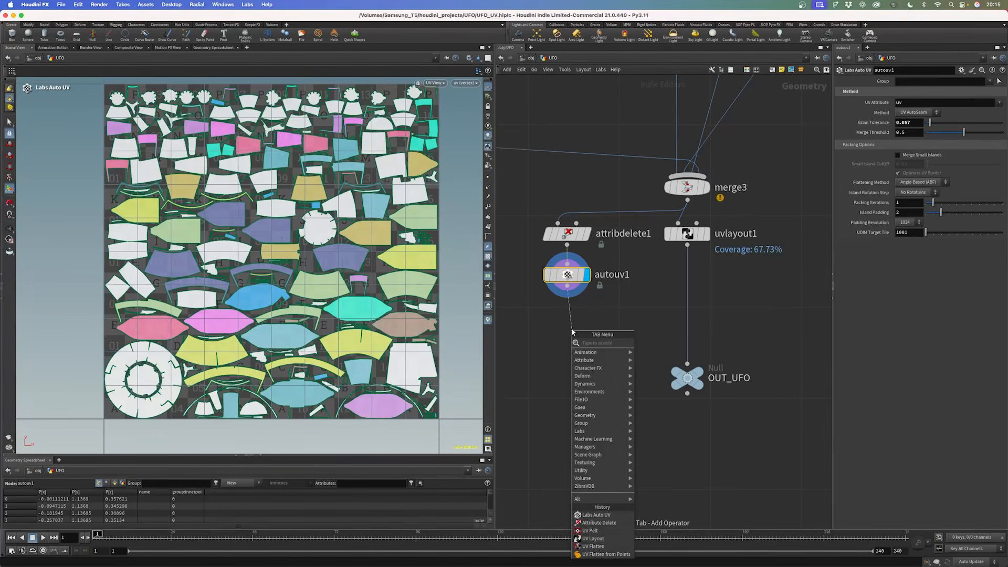
type("la")
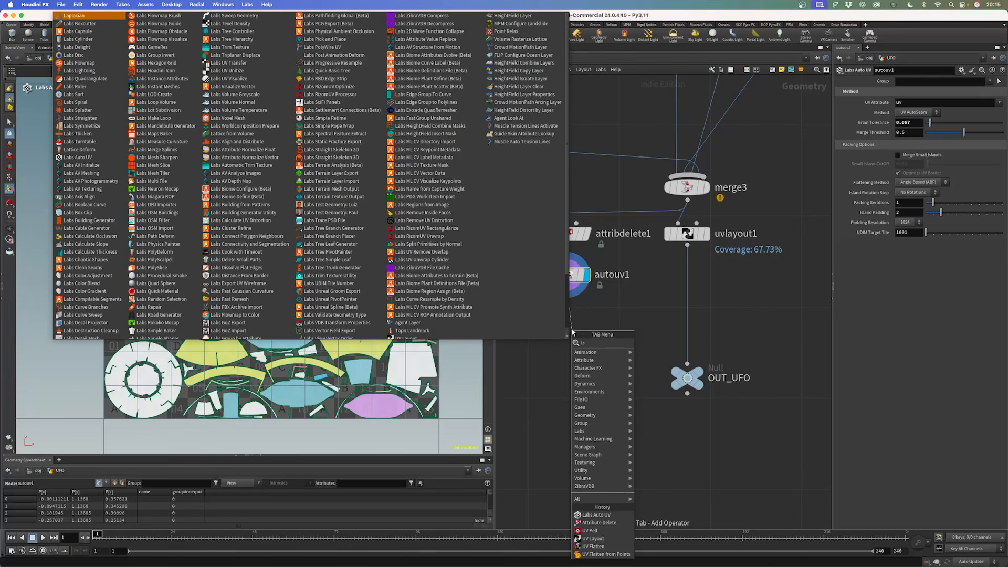
key("BackSpace")
key("BackSpace")
left_click(593, 538)
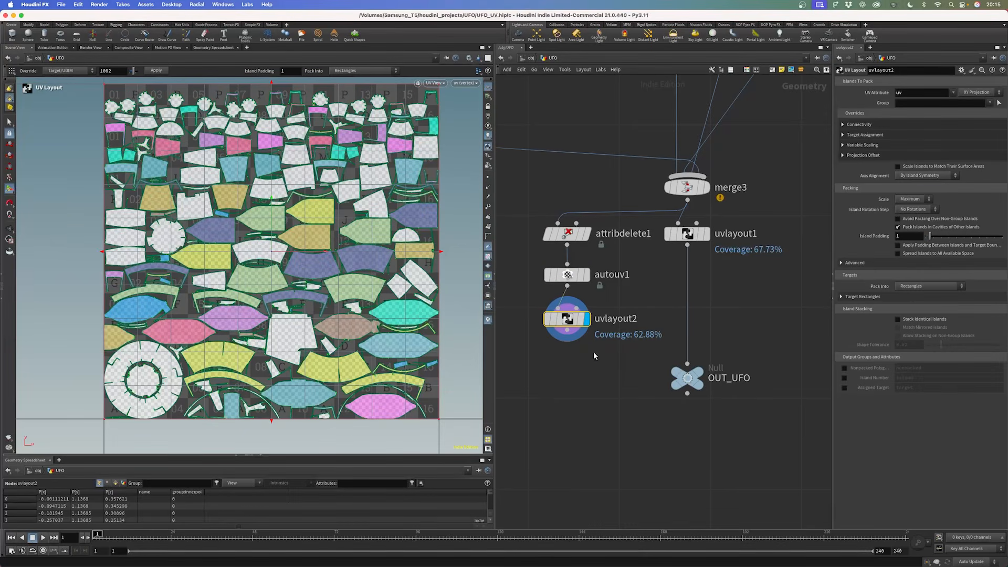
left_click(913, 209)
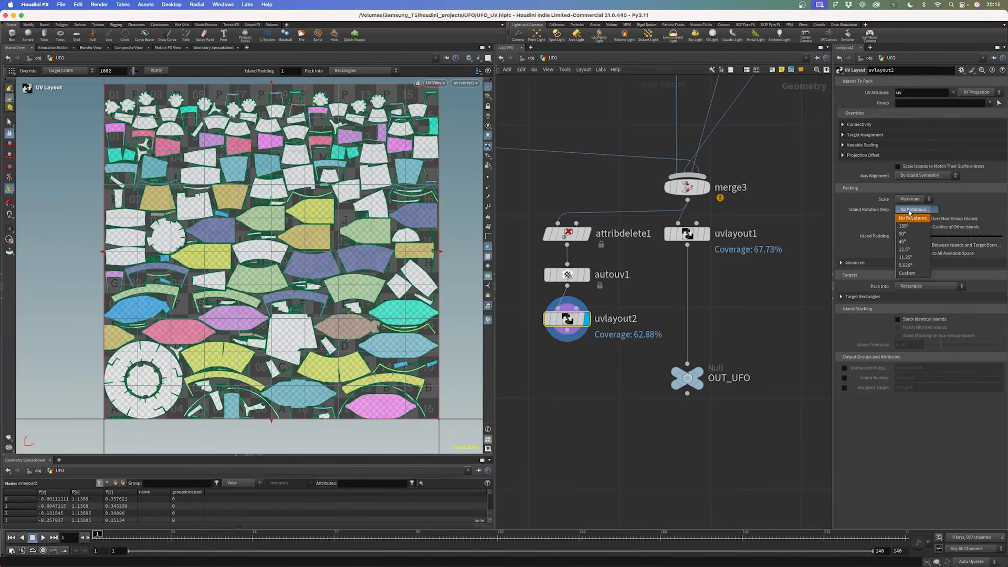
left_click(905, 265)
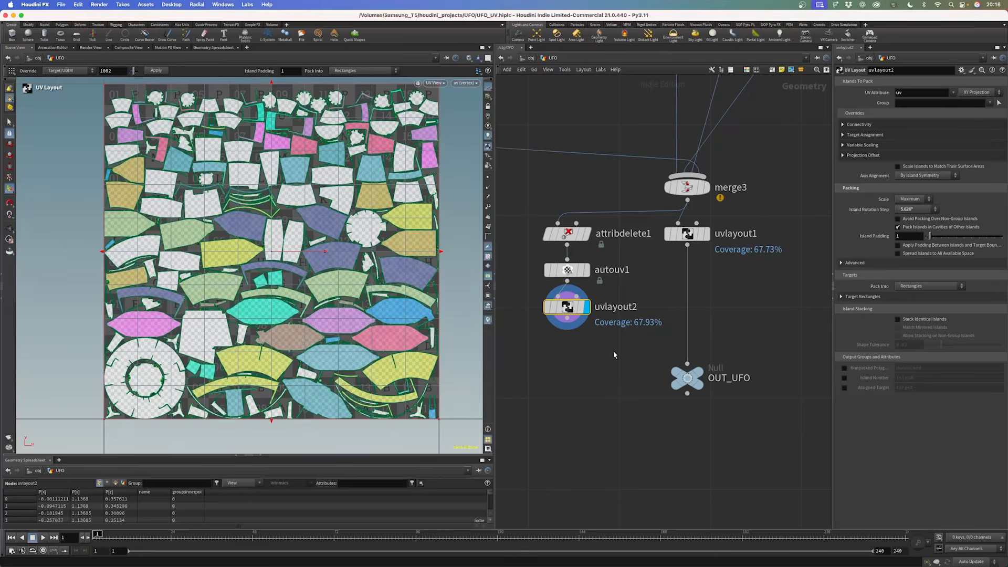
- Select autouv1 and the UV Layout node beneath it together in the network
left_click_drag(616, 355, 555, 231)
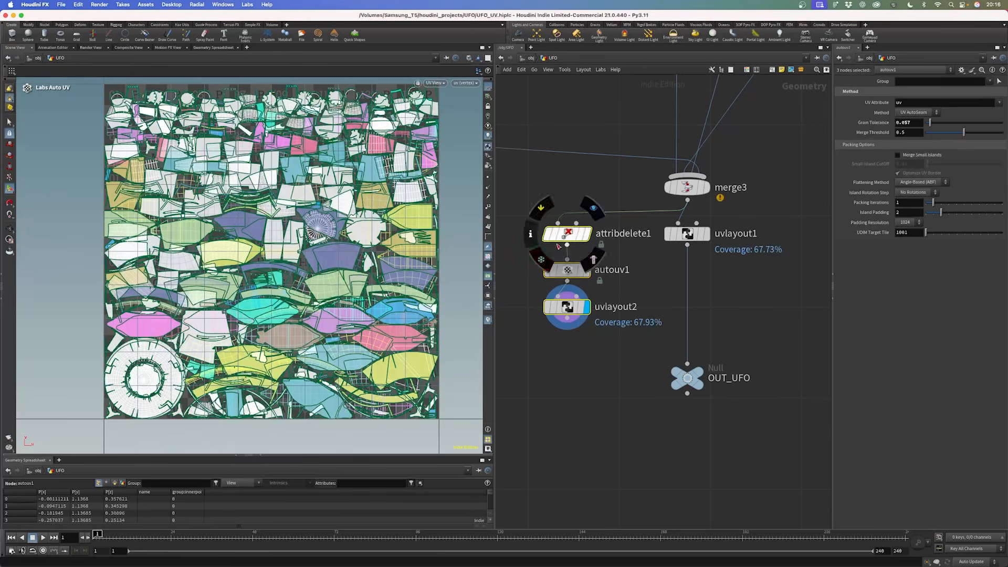
left_click_drag(608, 369, 575, 265)
left_click(626, 357)
left_click_drag(626, 357, 555, 276)
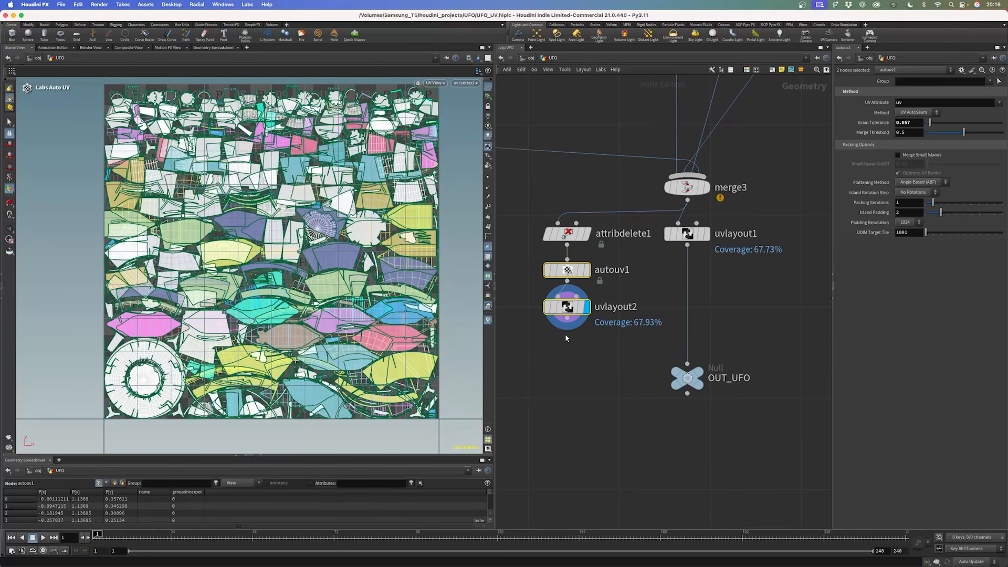
left_click(597, 357)
left_click_drag(597, 357, 546, 276)
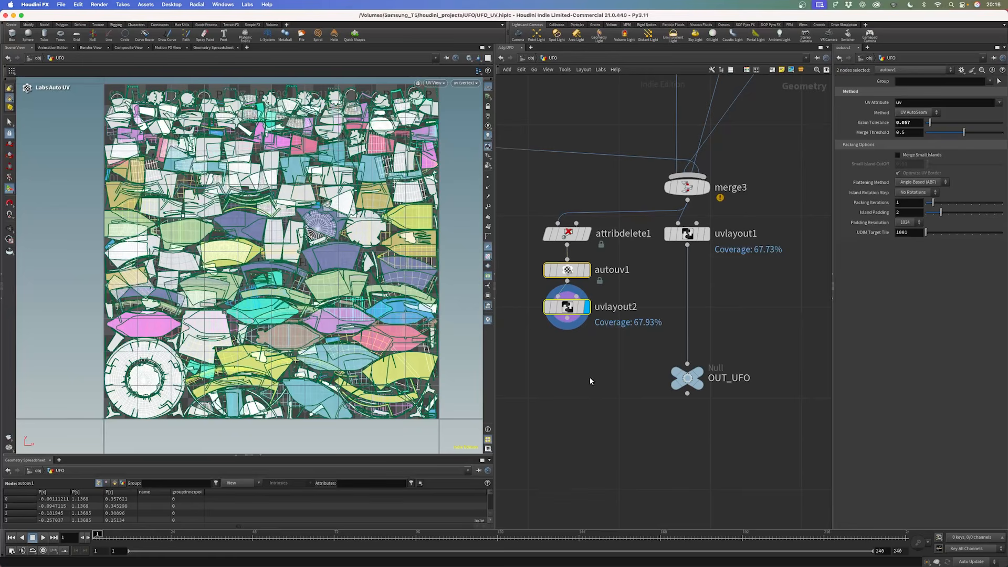